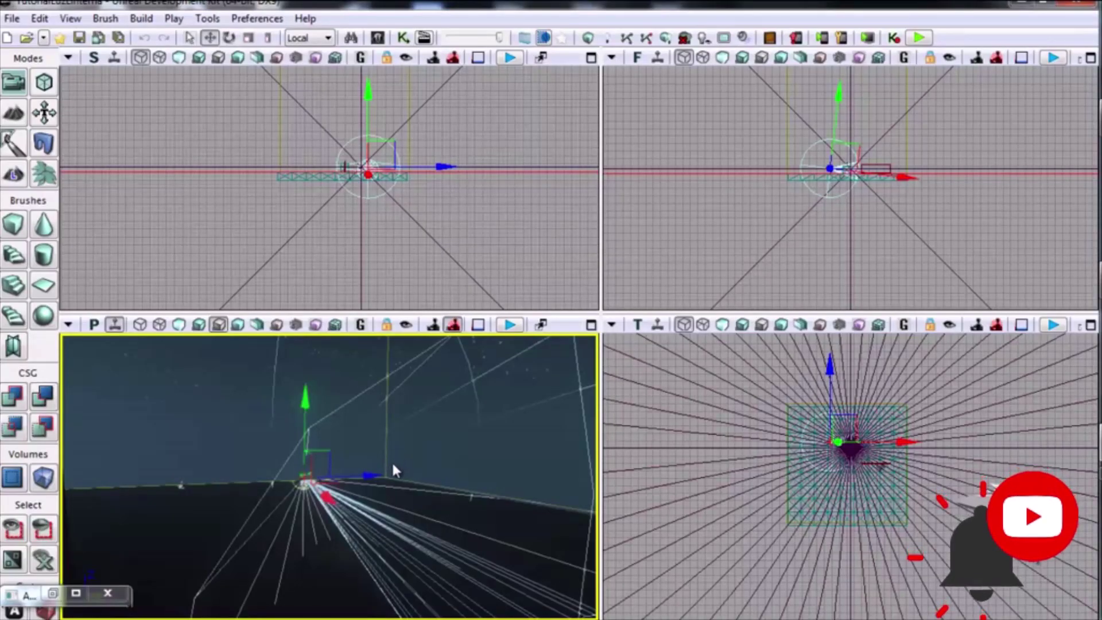
Play the level in the editor, walk toward the dark box, then end the session.
{"action": "left_click", "coordinate": [921, 40]}
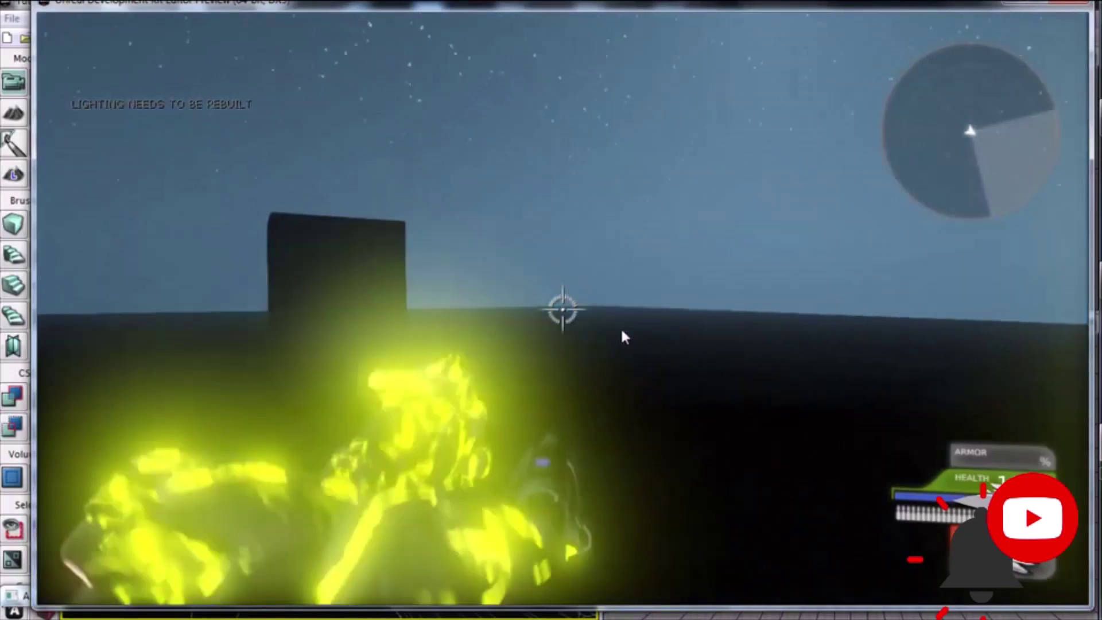
{"action": "key", "text": "w"}
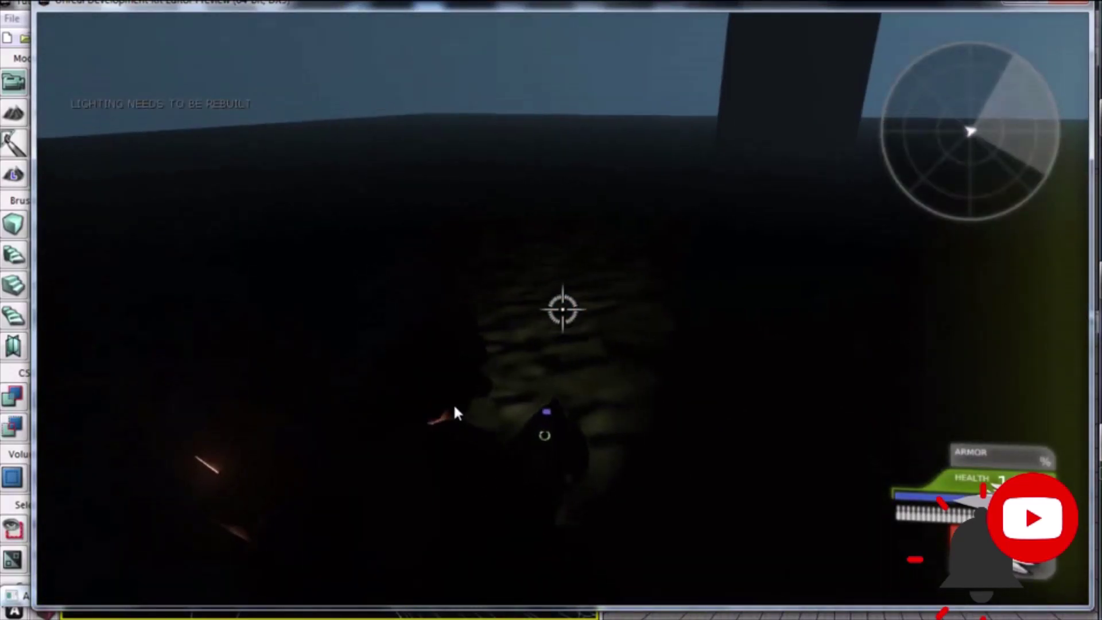
{"action": "key", "text": "w"}
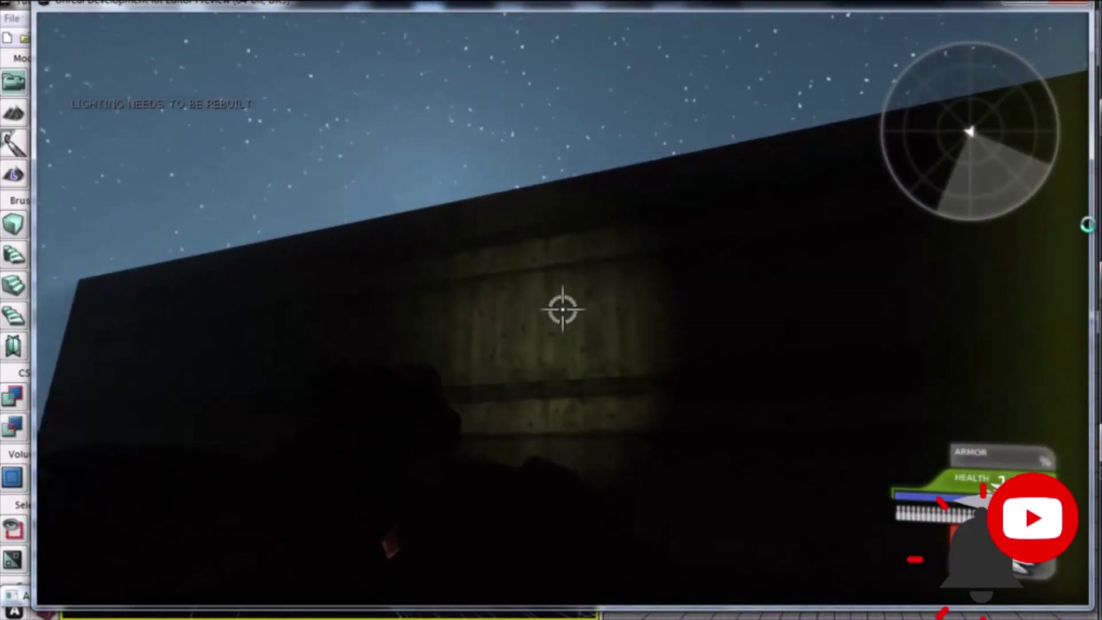
{"action": "key", "text": "Escape"}
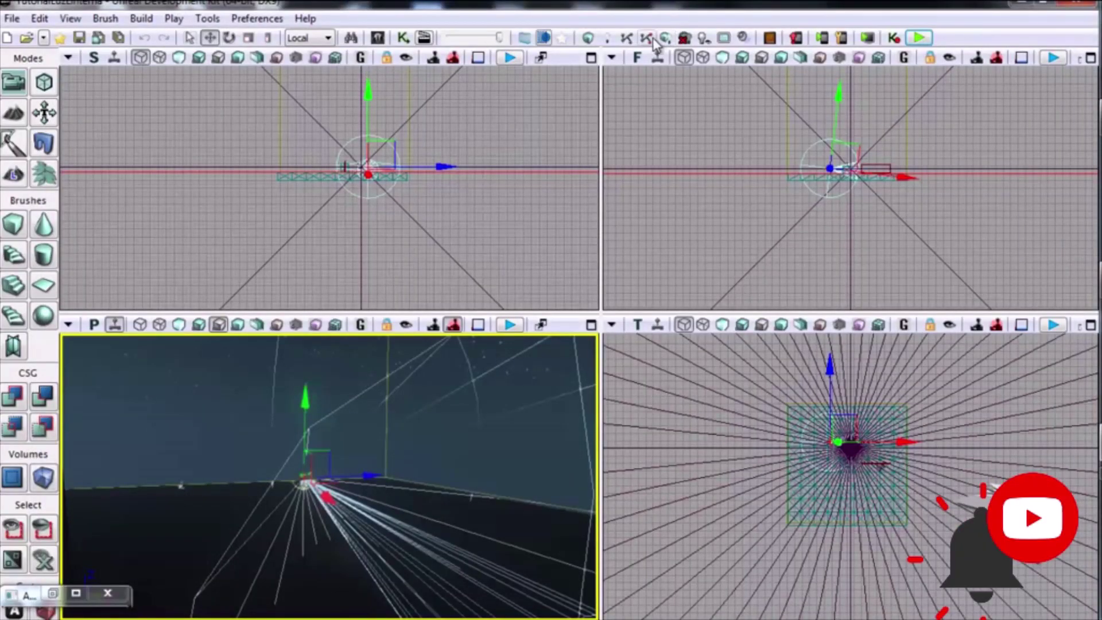
Rebuild all lighting and dismiss the lighting build and map check windows.
{"action": "left_click", "coordinate": [665, 41]}
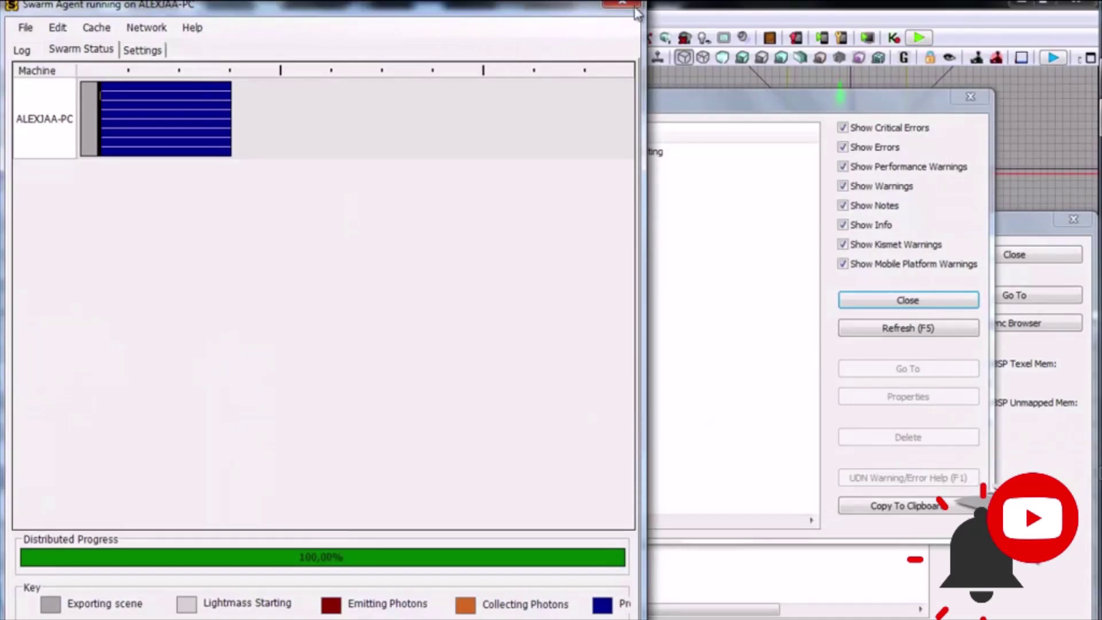
{"action": "left_click", "coordinate": [628, 7]}
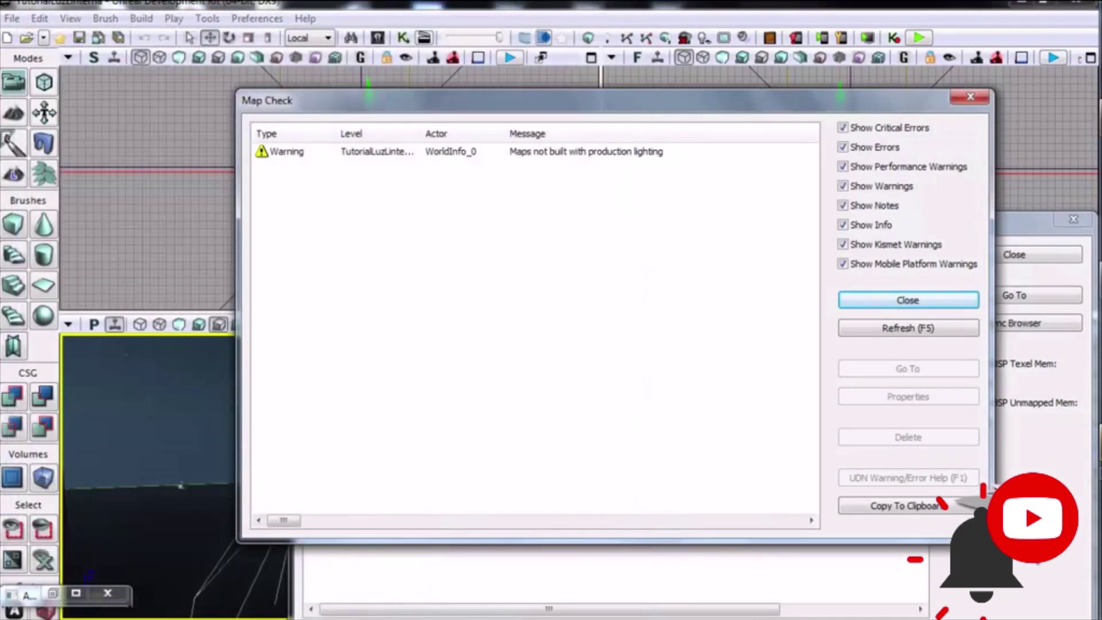
{"action": "key", "text": "Return"}
Play-test again, walking past the boxes to light the wall with the flashlight.
{"action": "left_click", "coordinate": [895, 38]}
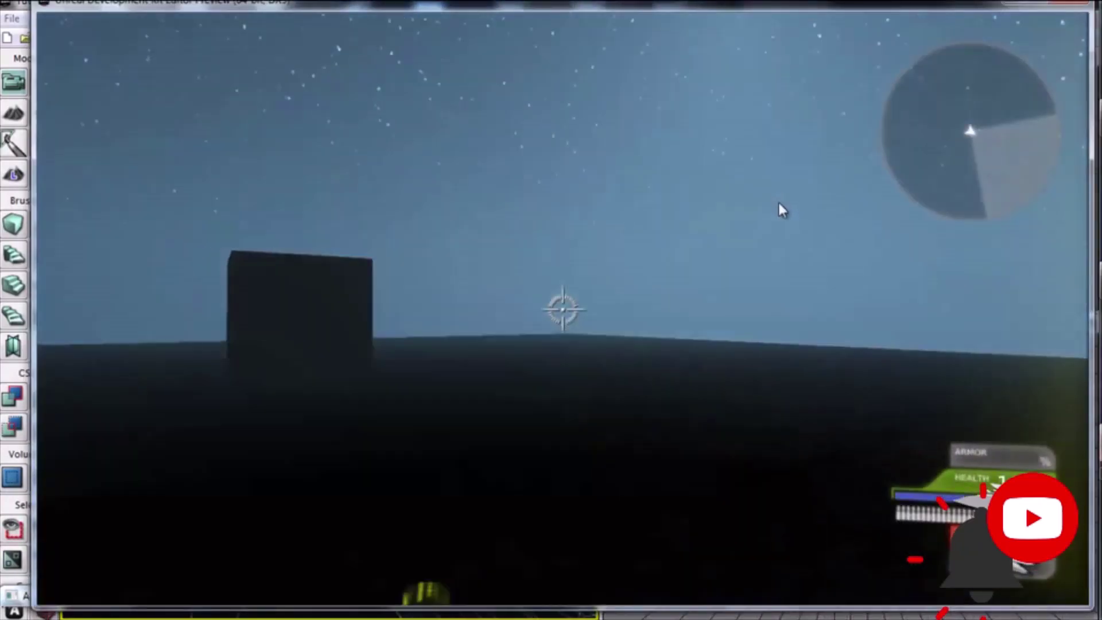
{"action": "key", "text": "w"}
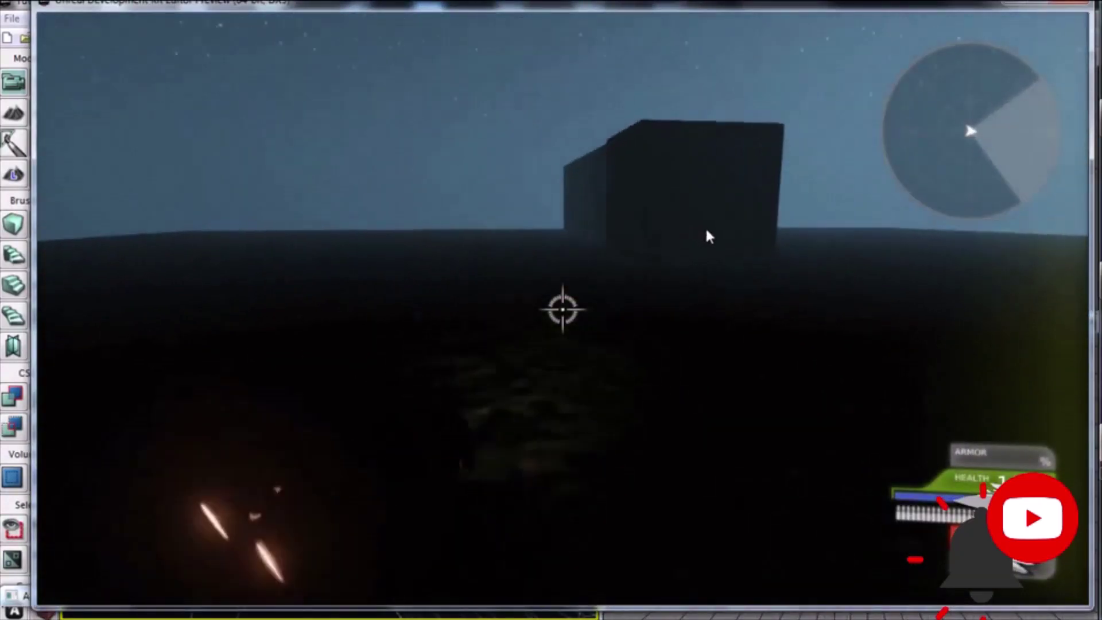
{"action": "key", "text": "w"}
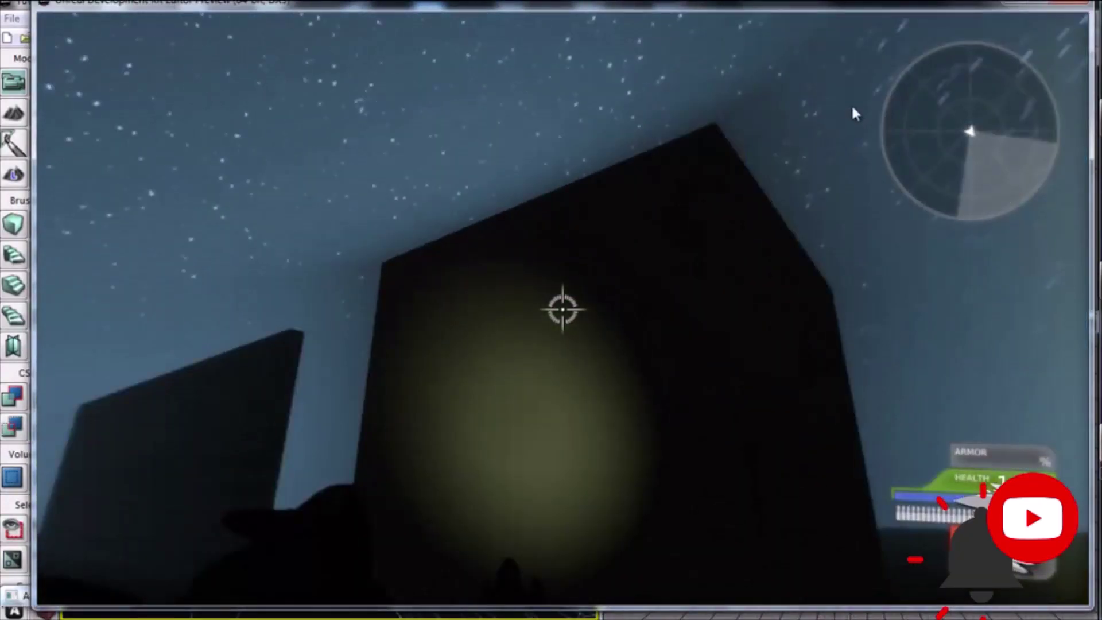
{"action": "key", "text": "w"}
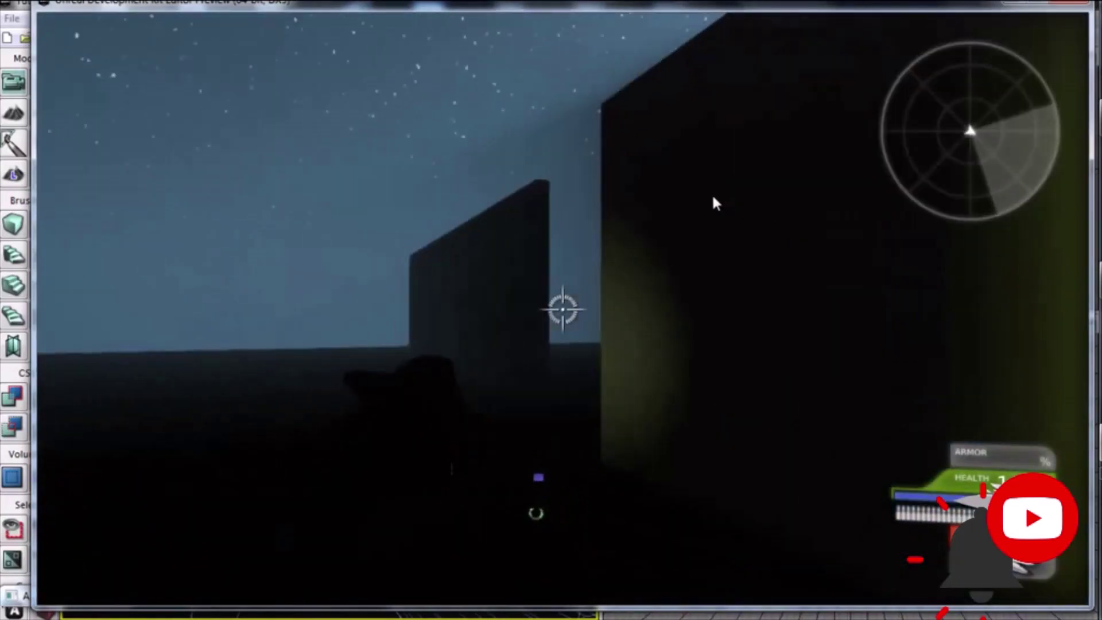
{"action": "key", "text": "w"}
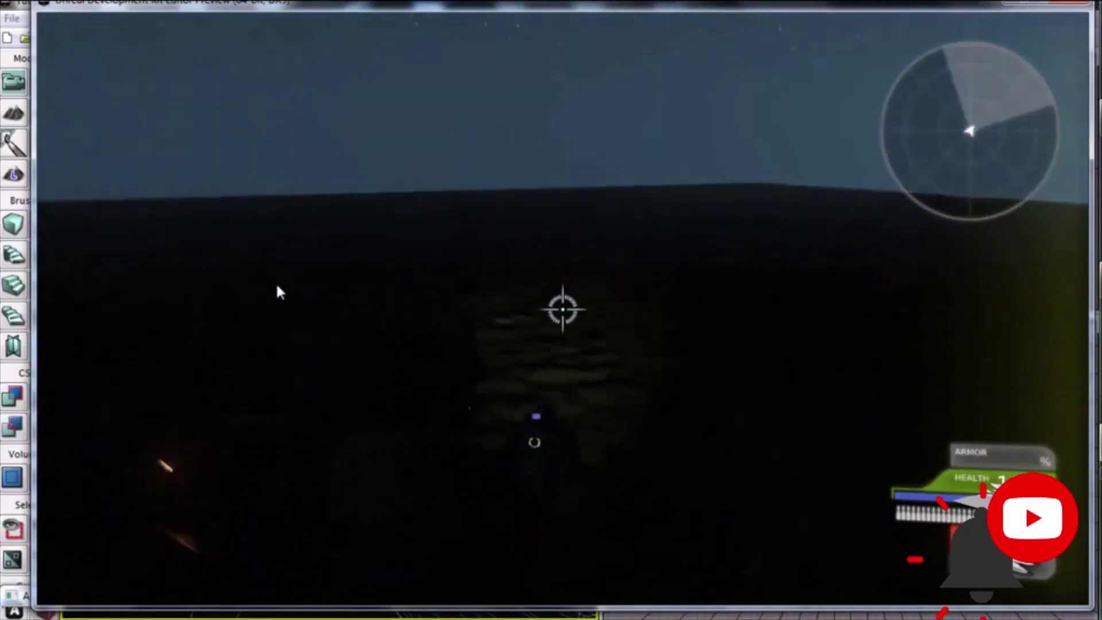
{"action": "key", "text": "Escape"}
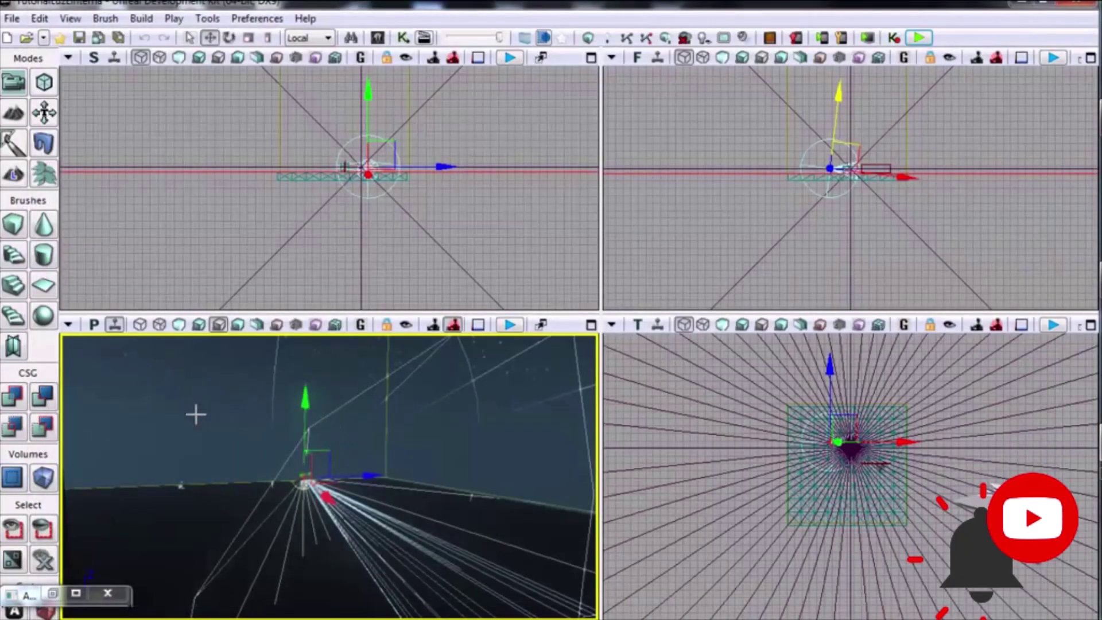
Maximize the Perspective viewport and turn the view toward the light and wall.
{"action": "left_click", "coordinate": [591, 324]}
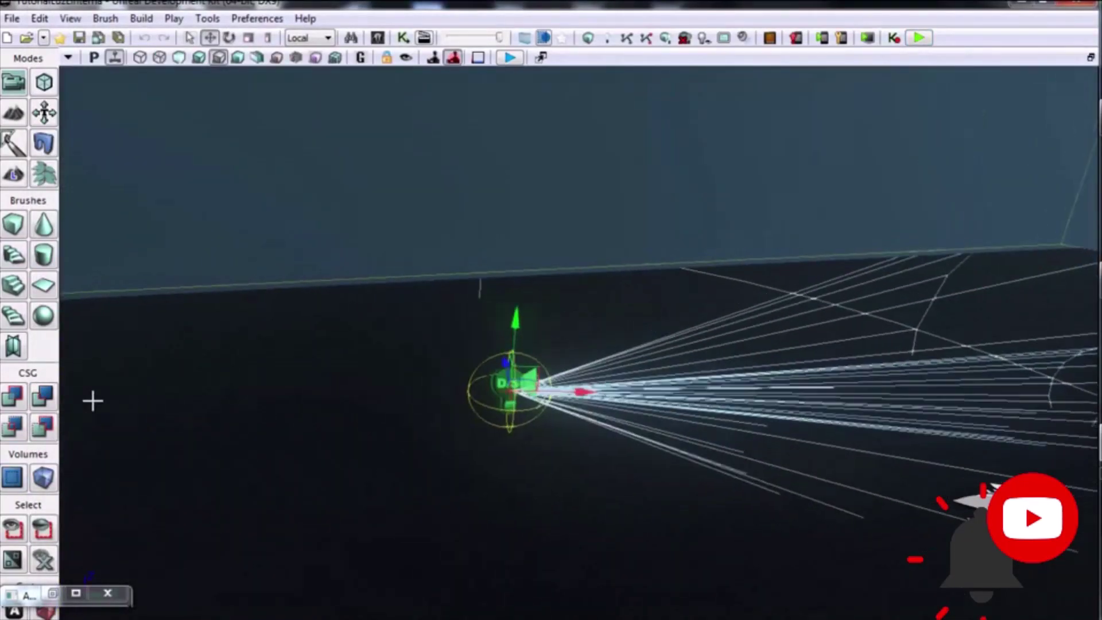
{"action": "left_click_drag", "start_coordinate": [93, 400], "coordinate": [146, 394]}
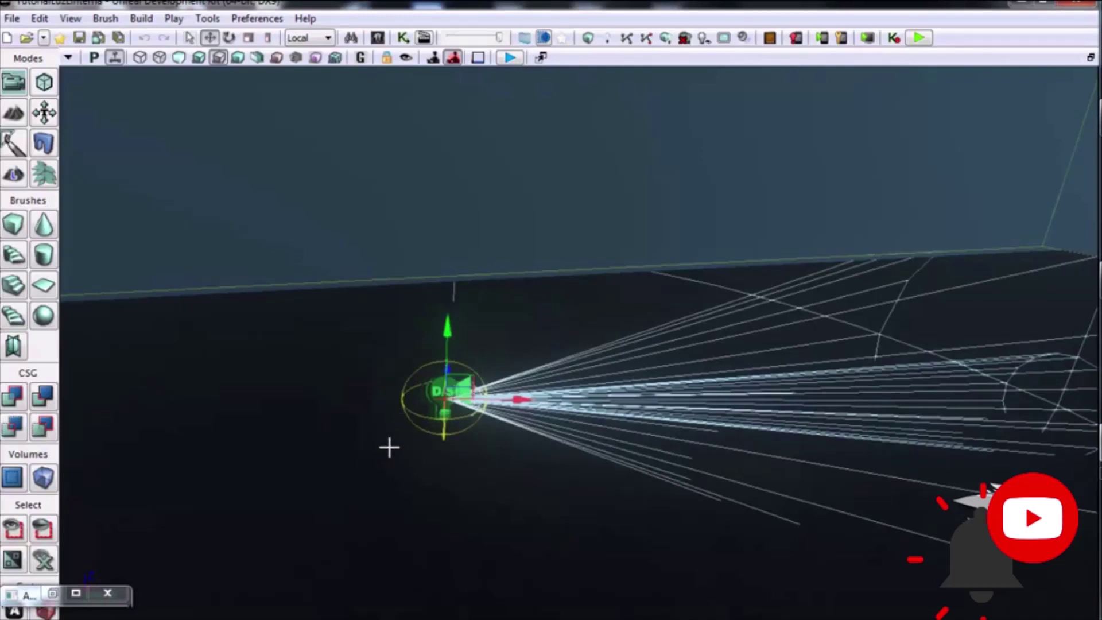
{"action": "left_click_drag", "start_coordinate": [389, 448], "coordinate": [394, 431]}
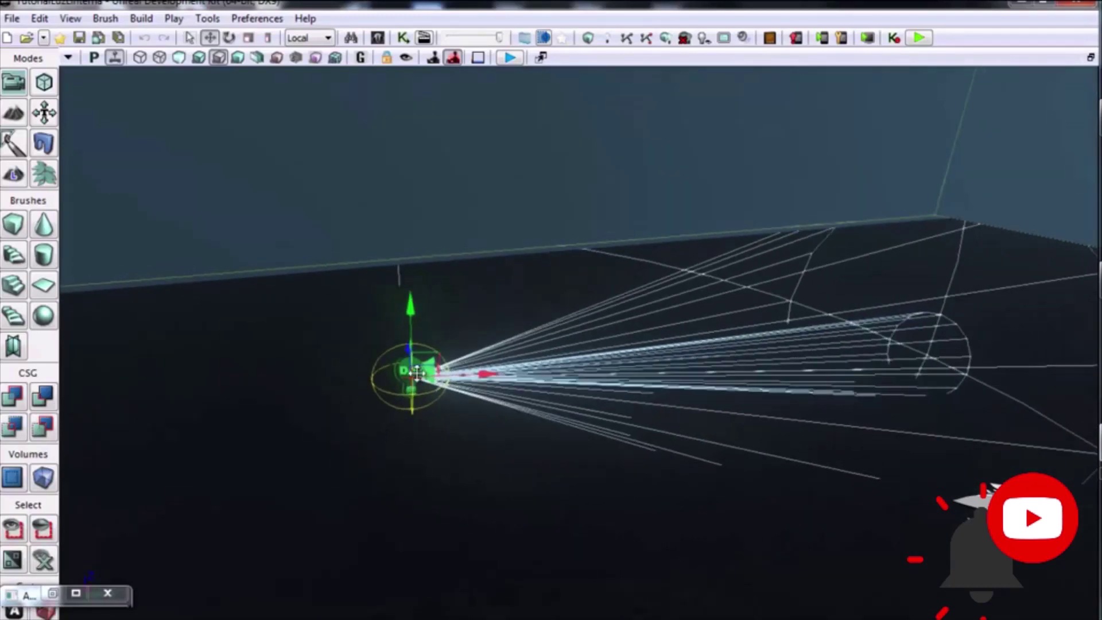
In the Content Browser's Actor Classes, expand Lights > SpotLights and select SpotLightMovable.
{"action": "left_click", "coordinate": [379, 37]}
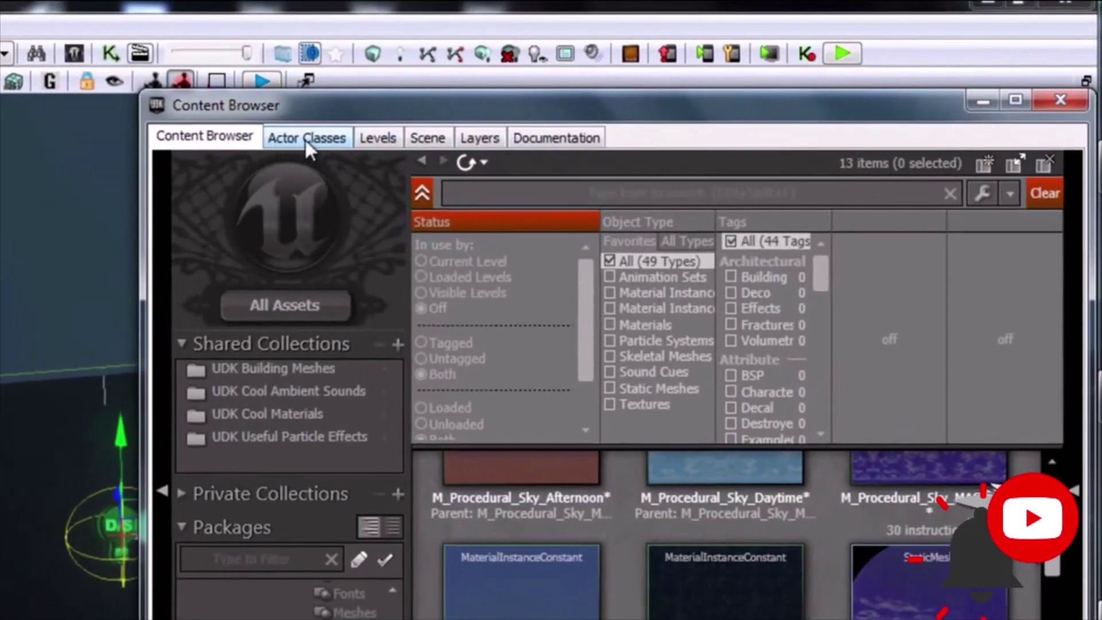
{"action": "left_click", "coordinate": [304, 138]}
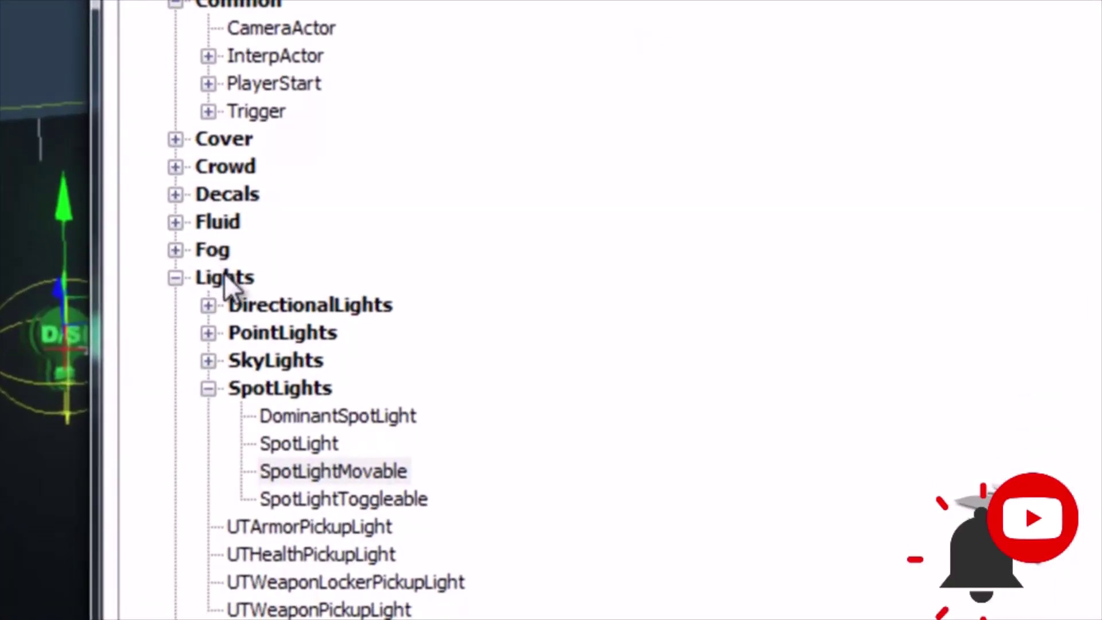
{"action": "left_click", "coordinate": [230, 278]}
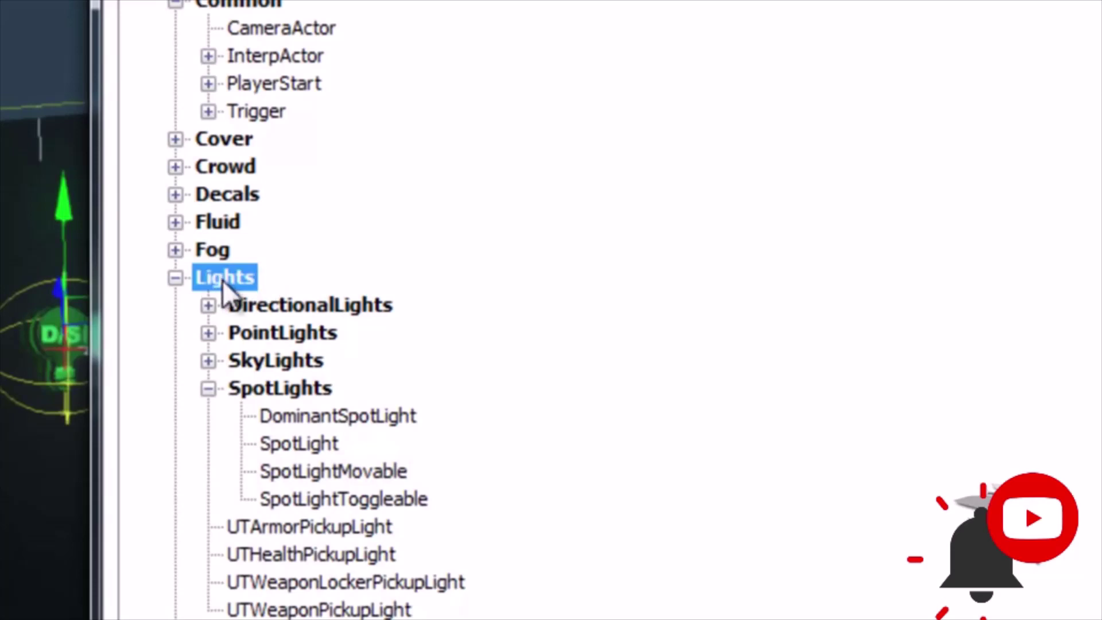
{"action": "left_click", "coordinate": [249, 389]}
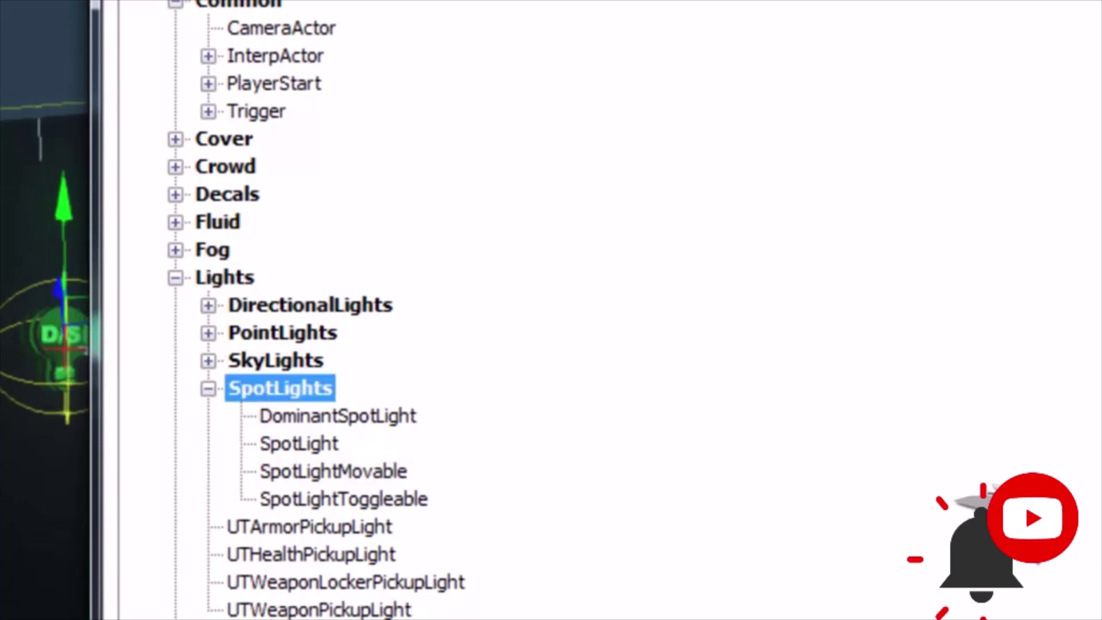
{"action": "left_click_drag", "start_coordinate": [97, 428], "coordinate": [97, 428]}
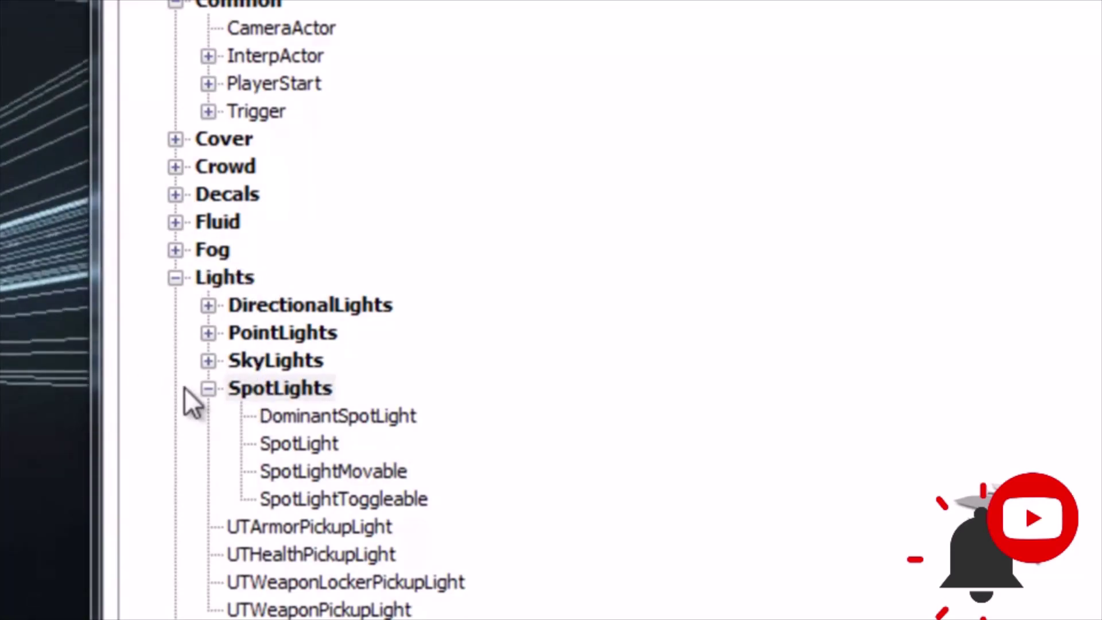
{"action": "left_click", "coordinate": [257, 388]}
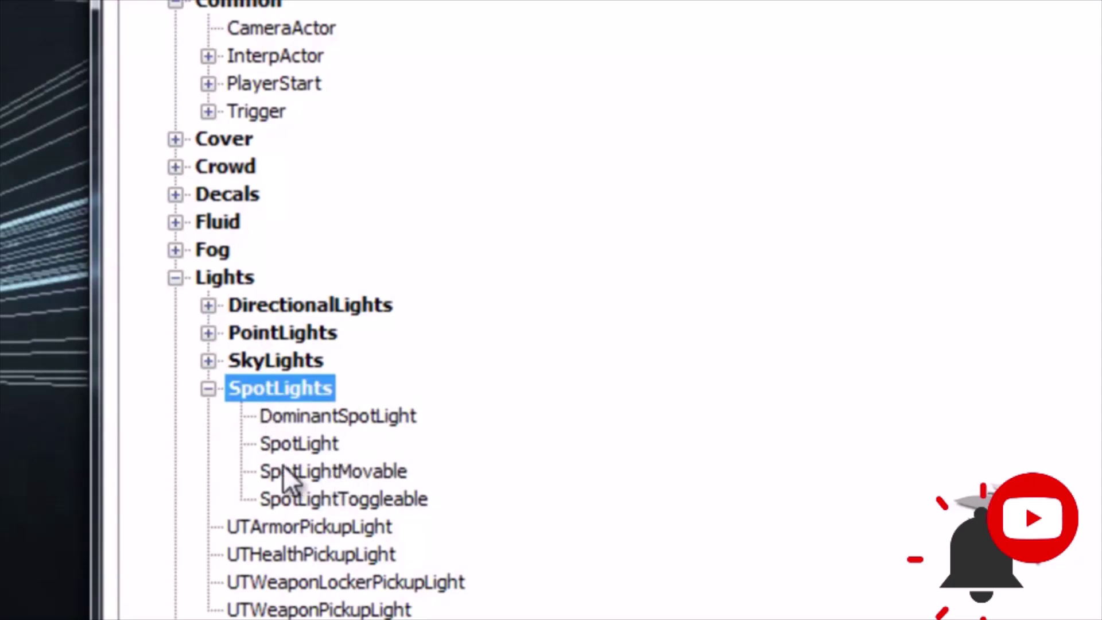
{"action": "left_click", "coordinate": [345, 471]}
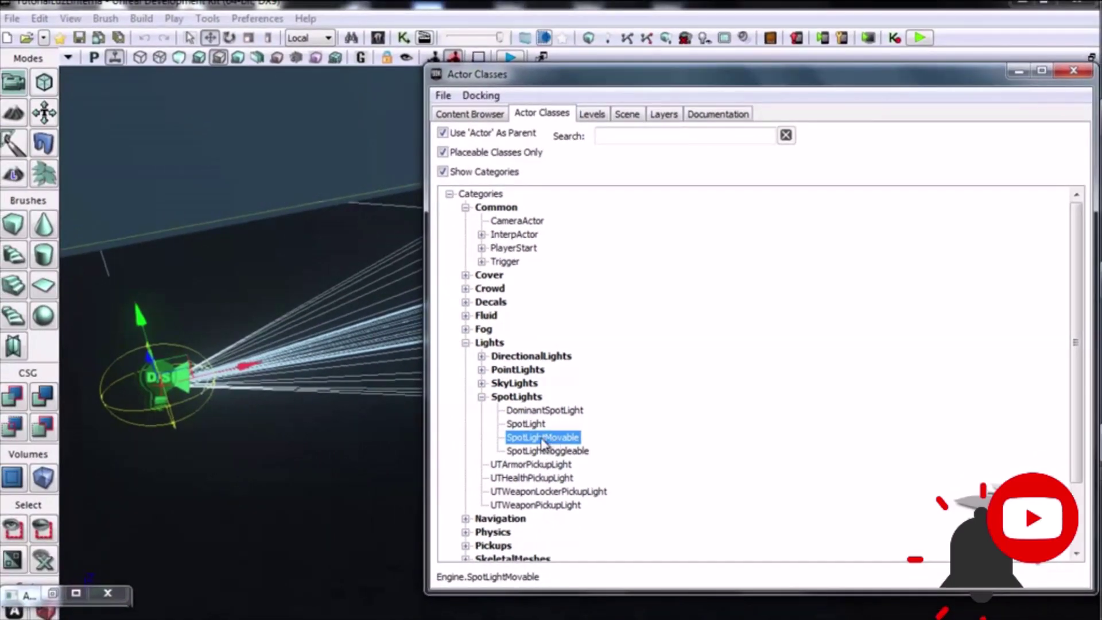
{"action": "left_click_drag", "start_coordinate": [542, 443], "coordinate": [415, 460]}
Drop a SpotLightMovable into the level and raise it along Z above the floor.
{"action": "left_click_drag", "start_coordinate": [298, 491], "coordinate": [299, 488]}
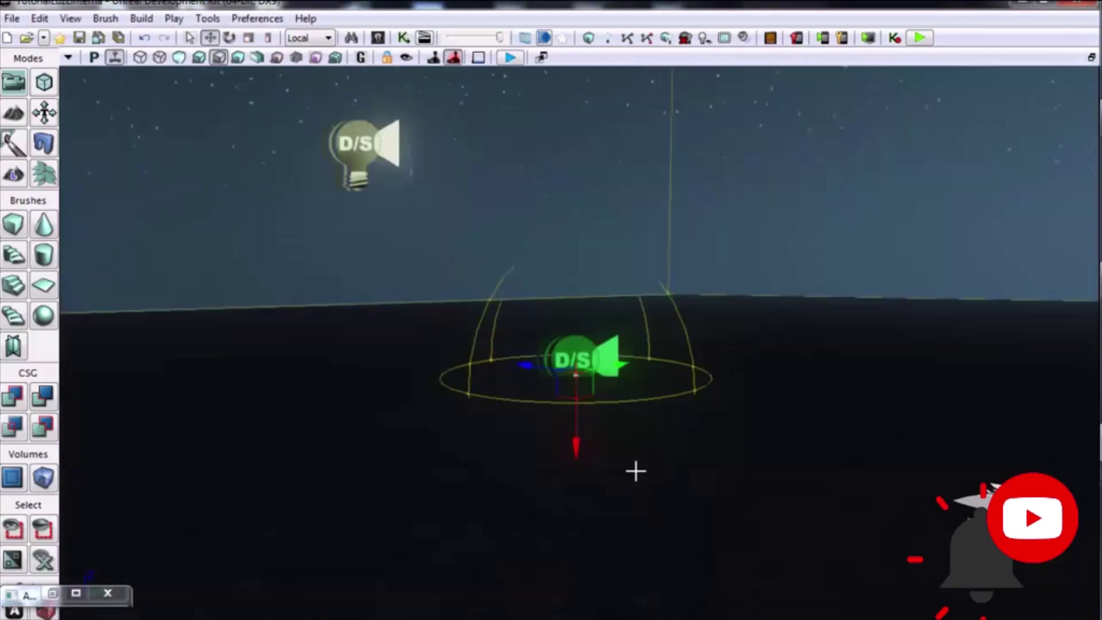
{"action": "left_click_drag", "start_coordinate": [576, 443], "coordinate": [585, 198]}
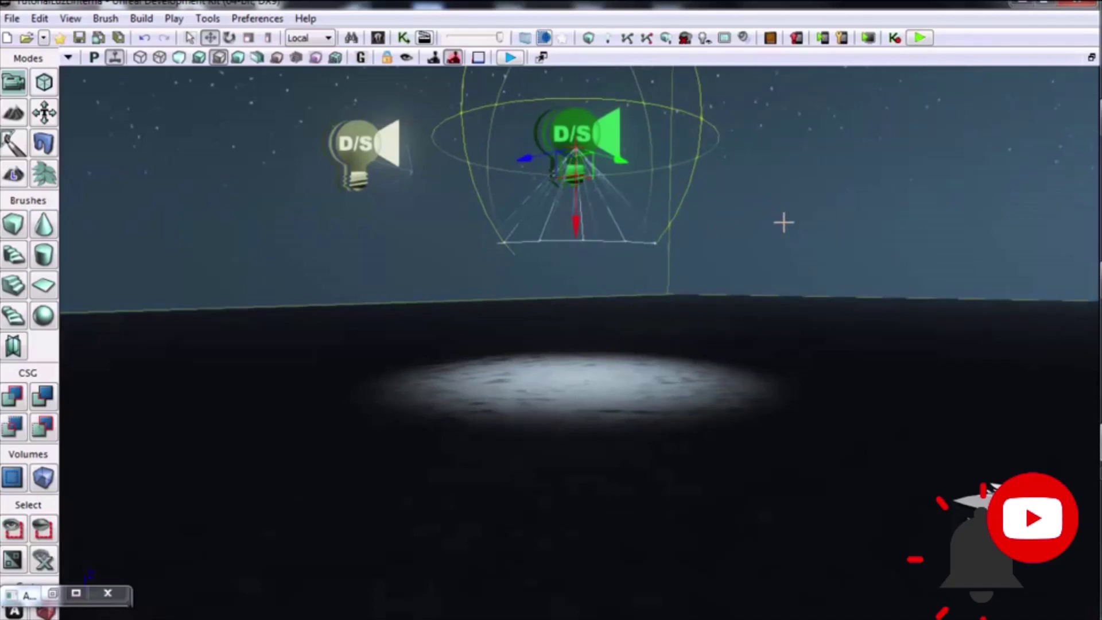
Open SpotLightMovable_1's properties and set Inner Cone Angle 5 and Outer Cone Angle 50.
{"action": "double_click", "coordinate": [614, 257]}
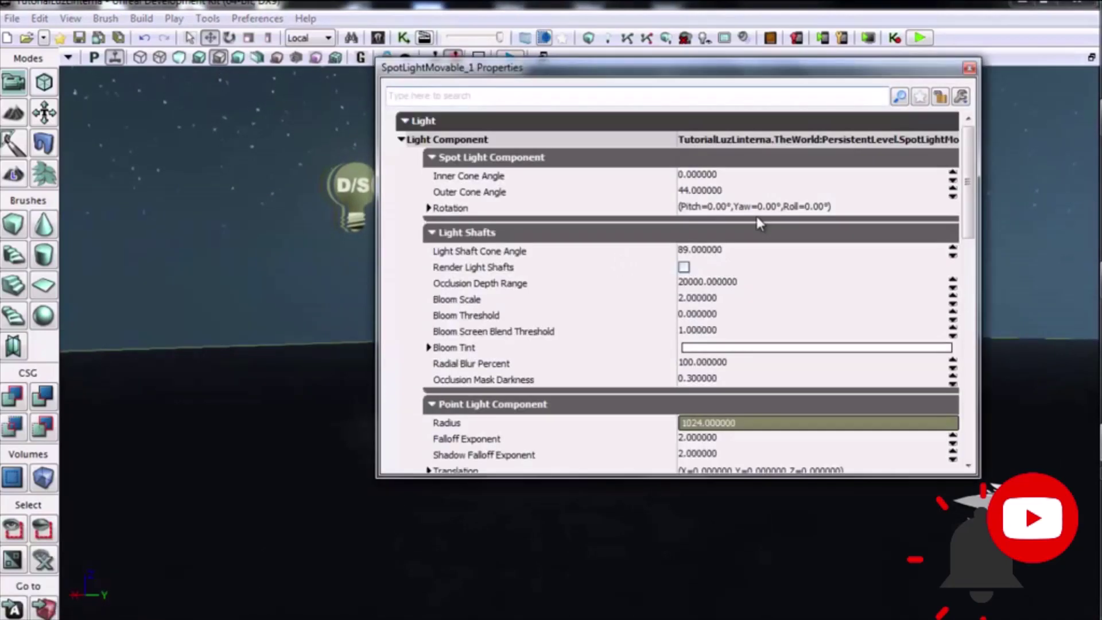
{"action": "left_click_drag", "start_coordinate": [726, 79], "coordinate": [1037, 81]}
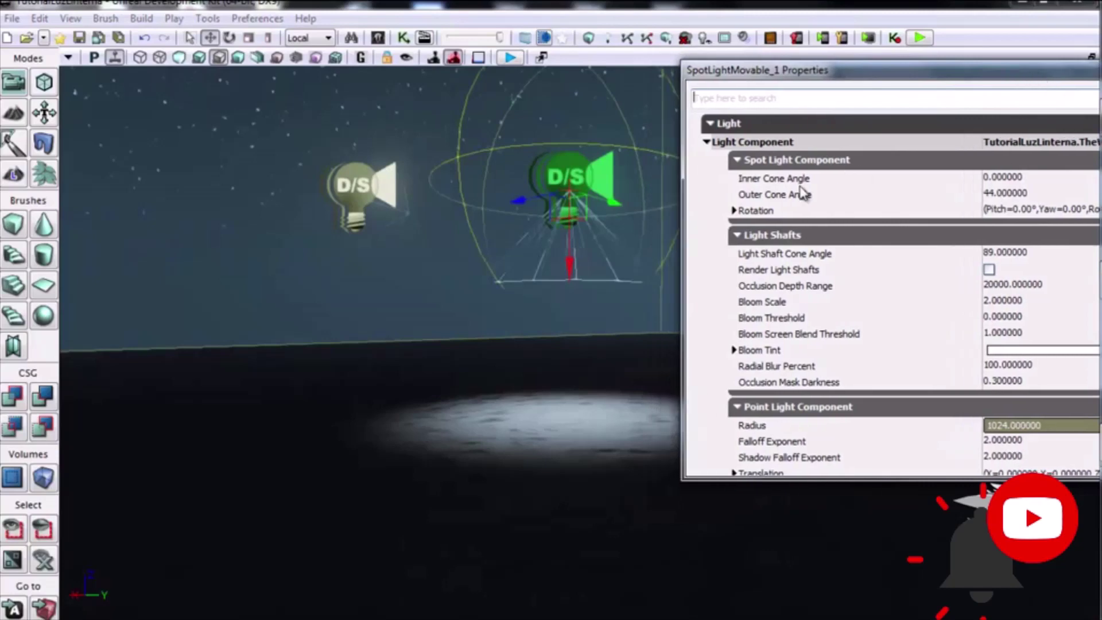
{"action": "left_click", "coordinate": [1016, 180]}
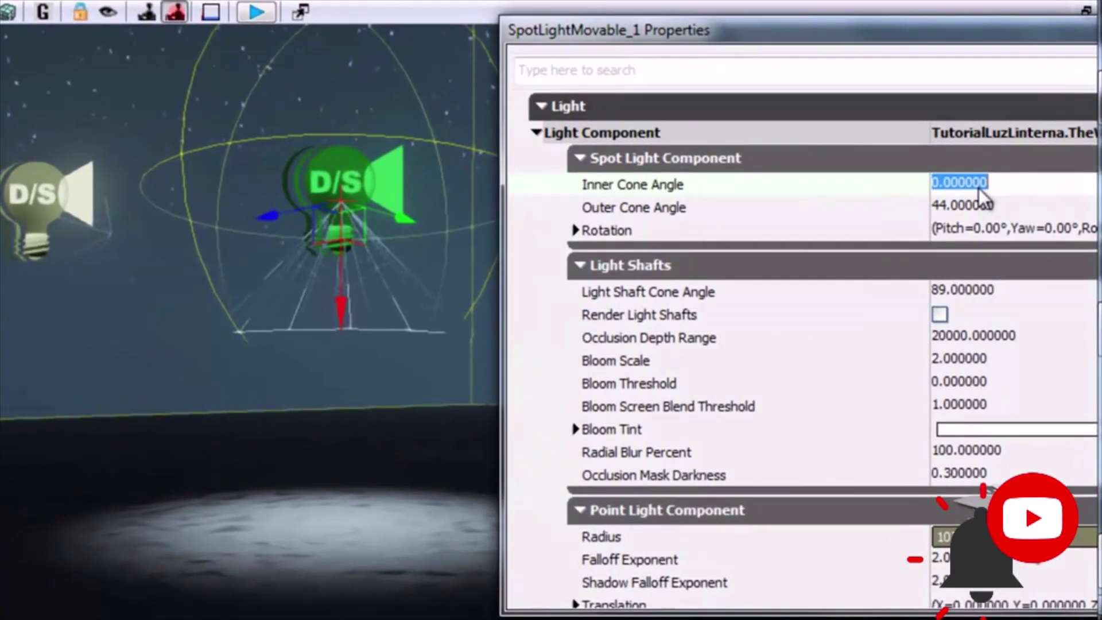
{"action": "type", "text": "50"}
{"action": "key", "text": "Return"}
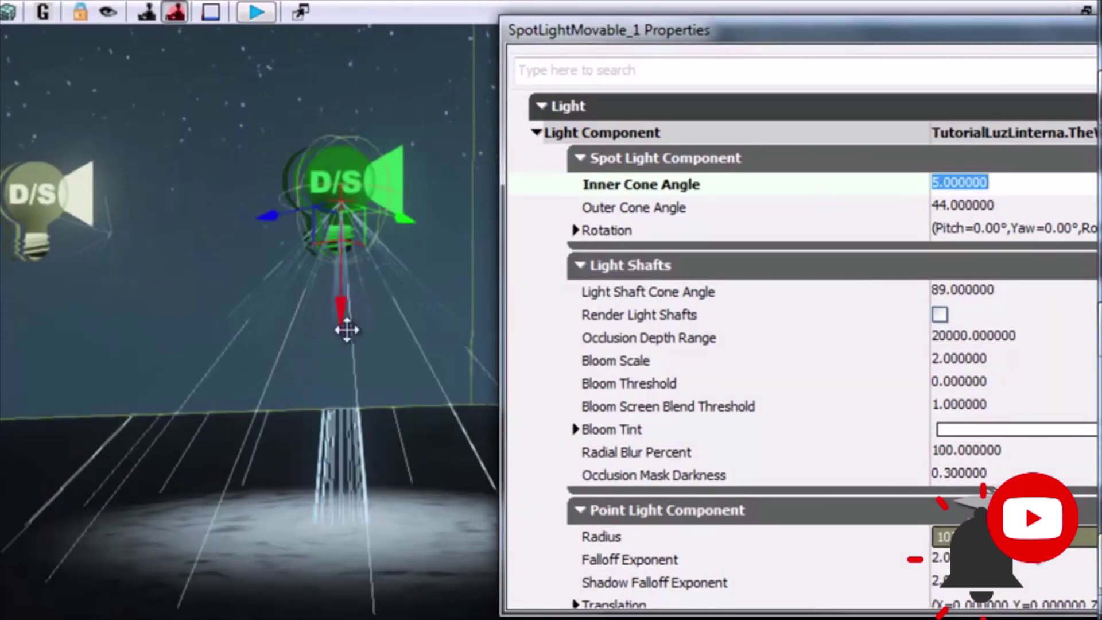
{"action": "left_click", "coordinate": [976, 207]}
{"action": "type", "text": "10"}
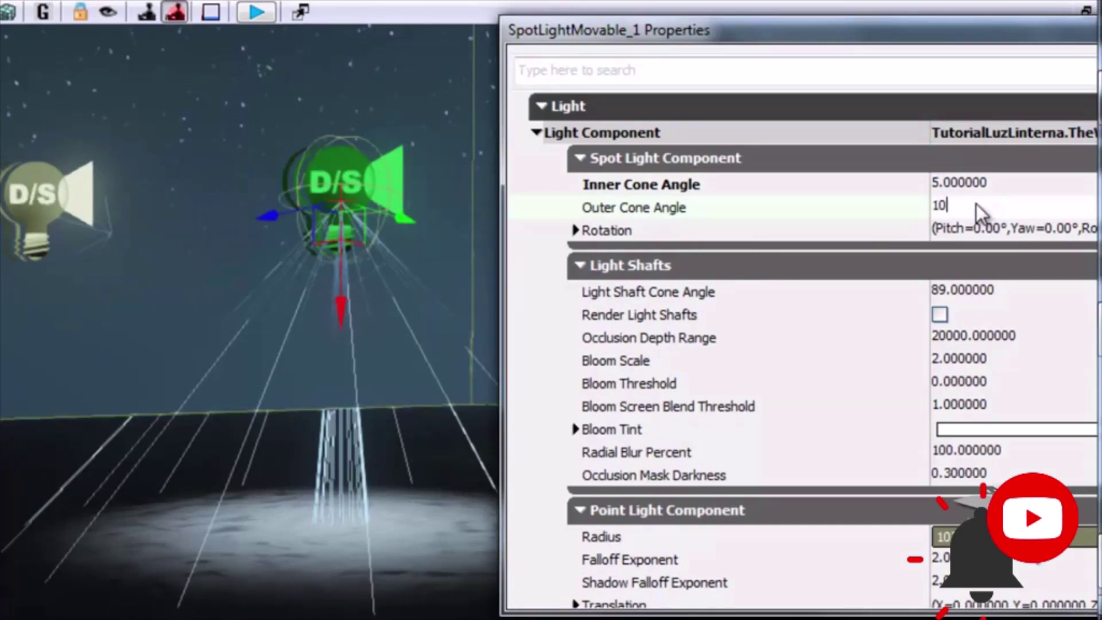
{"action": "key", "text": "Return"}
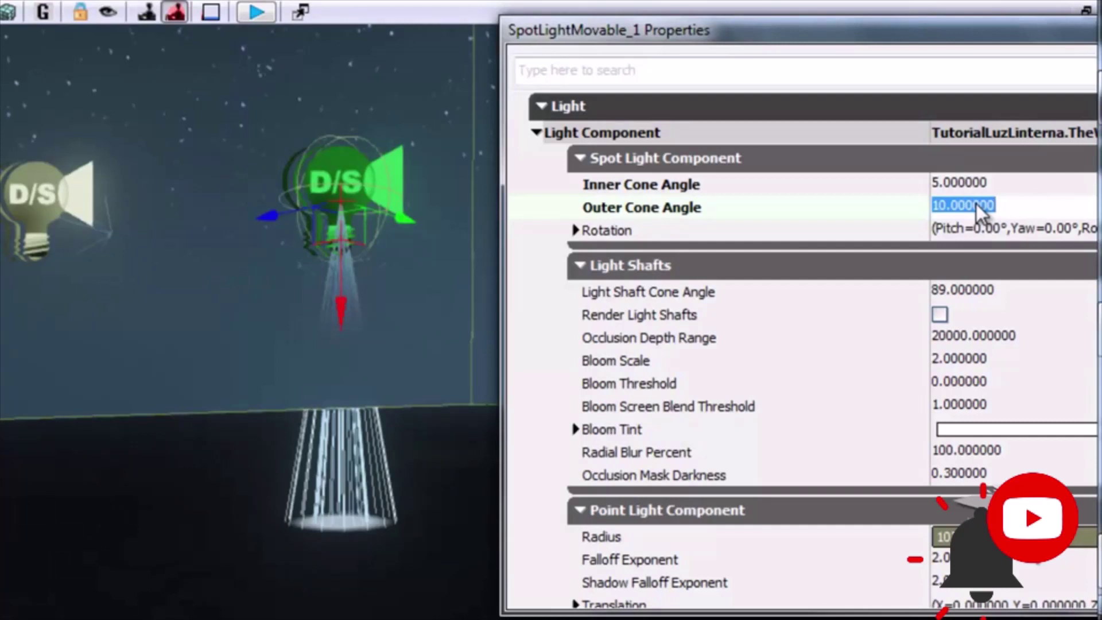
{"action": "type", "text": "50"}
{"action": "key", "text": "Return"}
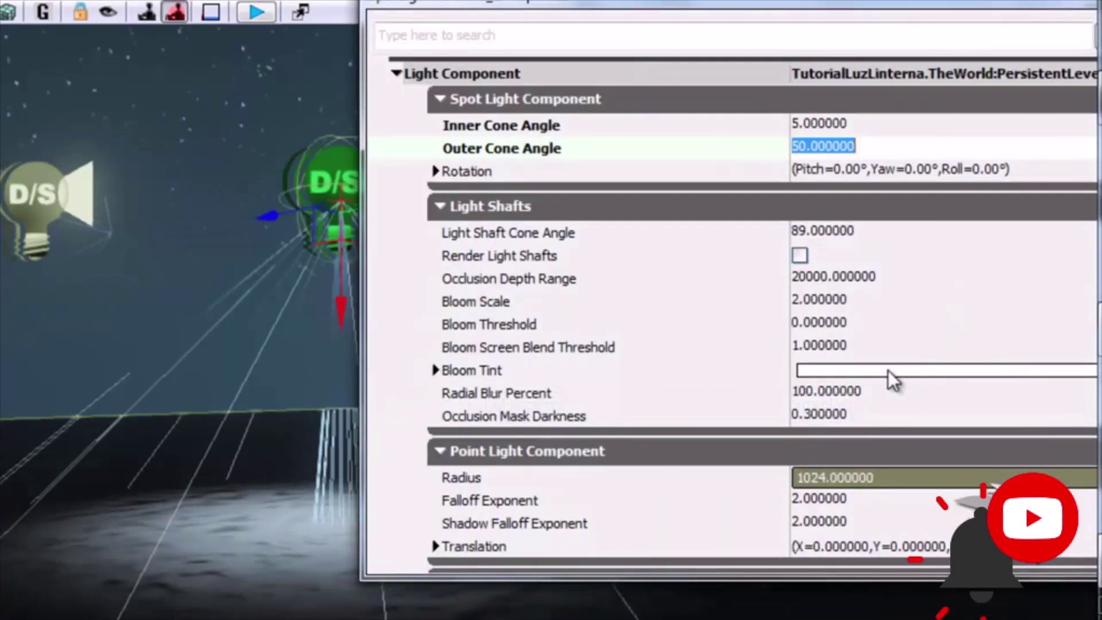
Set the spotlight's Bloom Tint to yellow.
{"action": "left_click", "coordinate": [867, 370]}
{"action": "left_click_drag", "start_coordinate": [332, 360], "coordinate": [327, 366]}
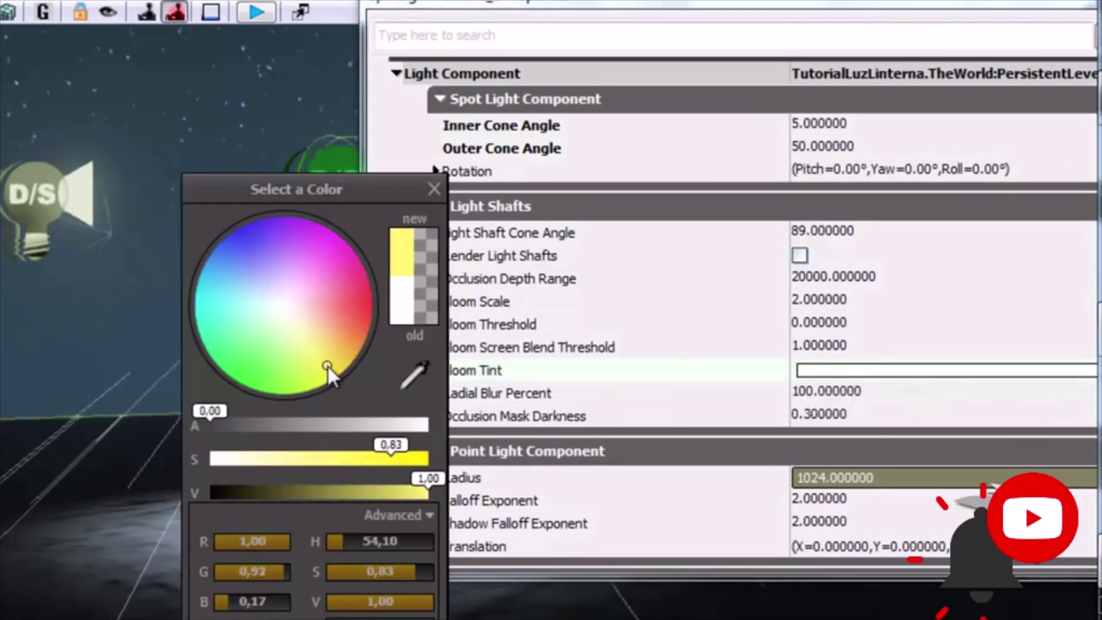
{"action": "key", "text": "Return"}
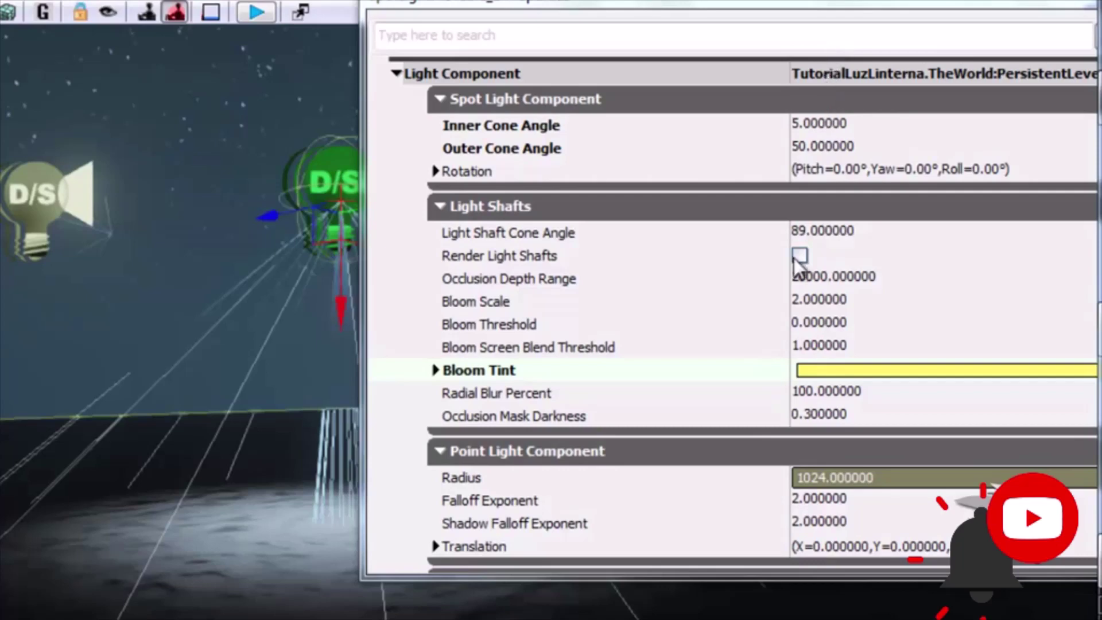
Raise the spotlight's Brightness from 1.0 to 2.5.
{"action": "left_click", "coordinate": [764, 453]}
{"action": "scroll", "coordinate": [774, 443], "scroll_direction": "down", "scroll_amount": 1}
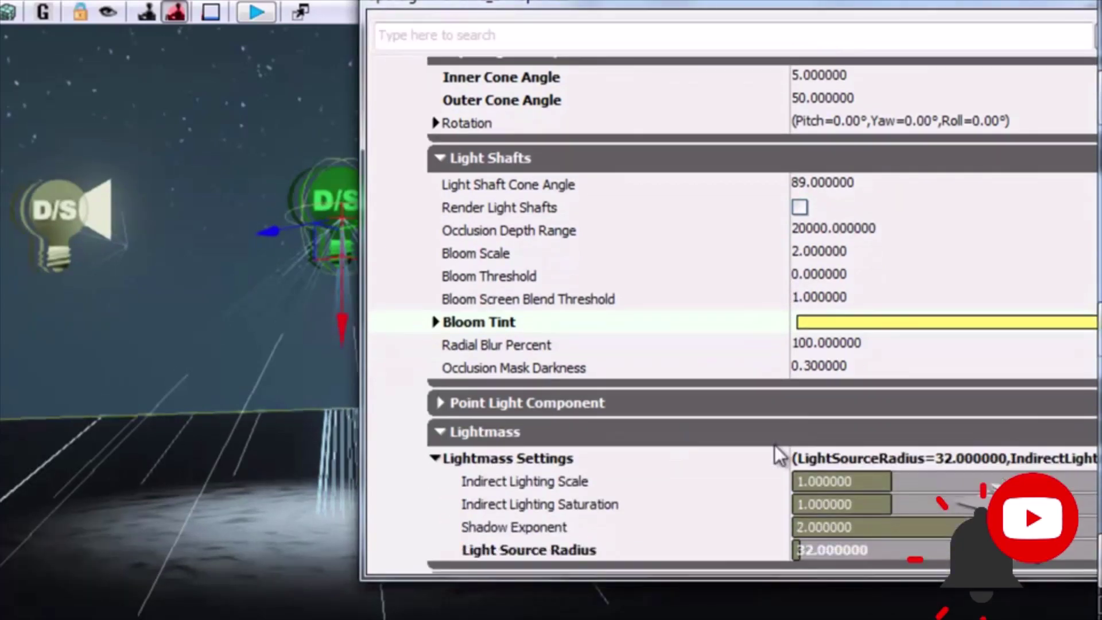
{"action": "scroll", "coordinate": [774, 447], "scroll_direction": "down", "scroll_amount": 2}
{"action": "left_click", "coordinate": [524, 306]}
{"action": "scroll", "coordinate": [782, 282], "scroll_direction": "down", "scroll_amount": 2}
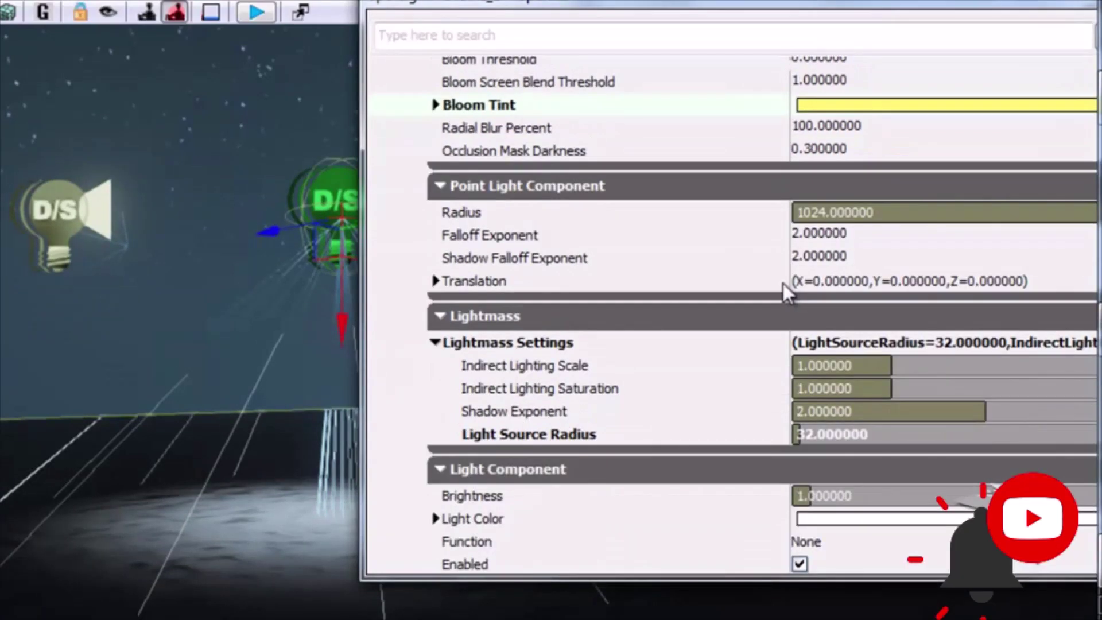
{"action": "scroll", "coordinate": [785, 283], "scroll_direction": "down", "scroll_amount": 1}
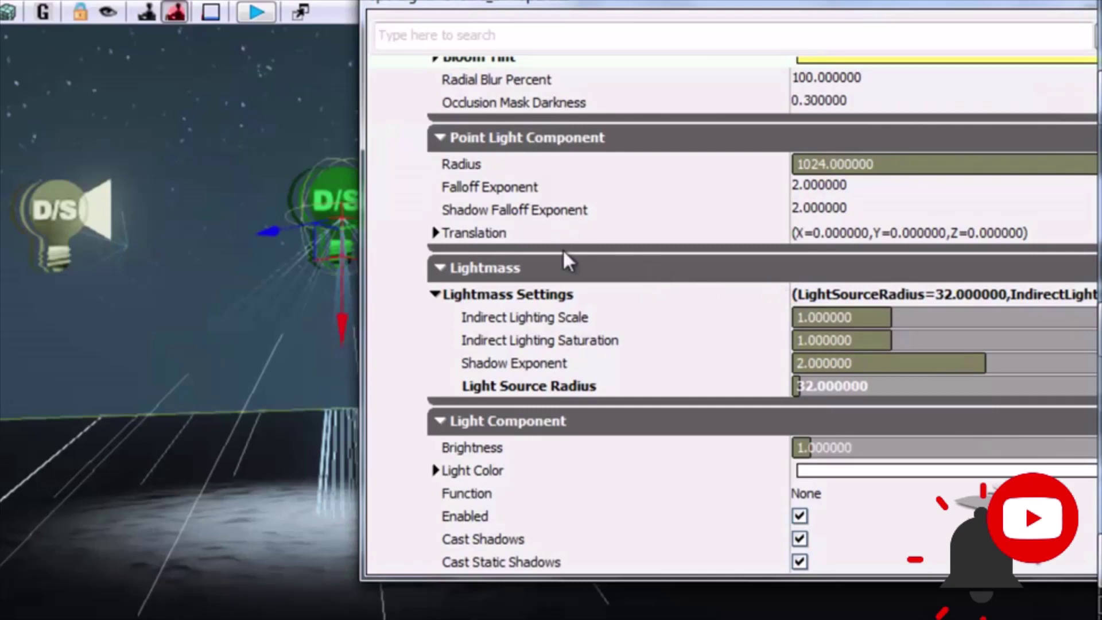
{"action": "left_click", "coordinate": [581, 269]}
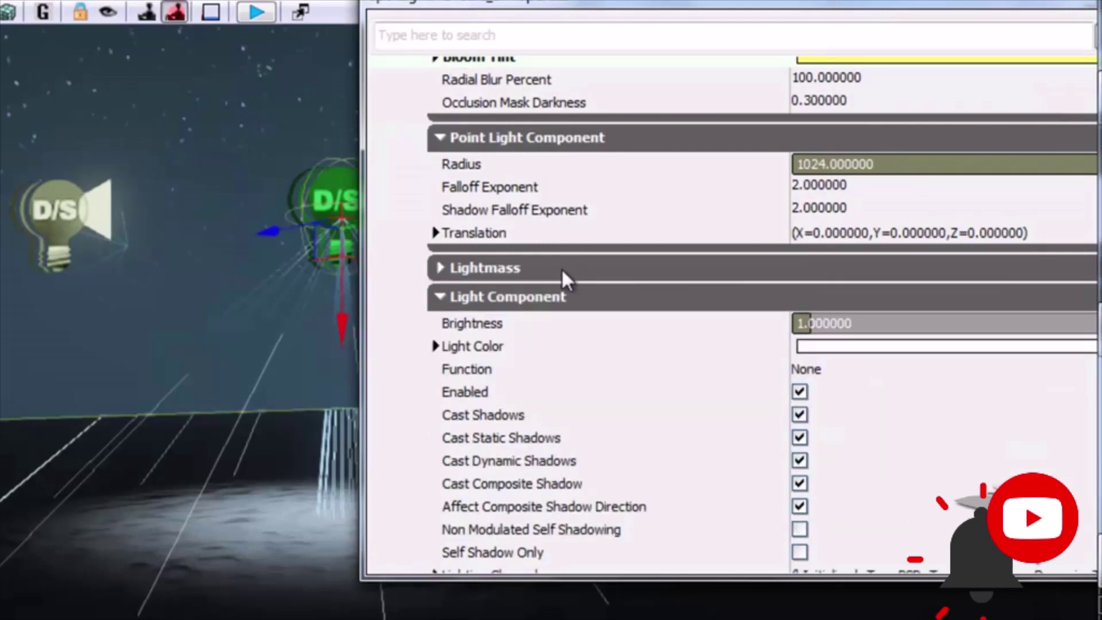
{"action": "left_click", "coordinate": [561, 267]}
{"action": "scroll", "coordinate": [632, 281], "scroll_direction": "down", "scroll_amount": 3}
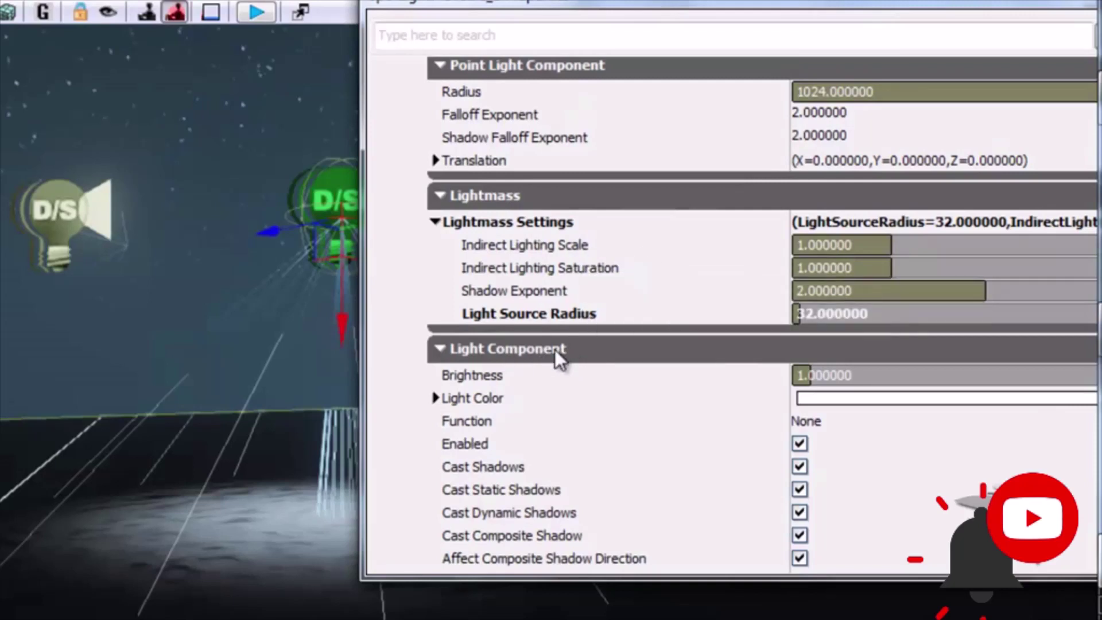
{"action": "scroll", "coordinate": [574, 349], "scroll_direction": "down", "scroll_amount": 3}
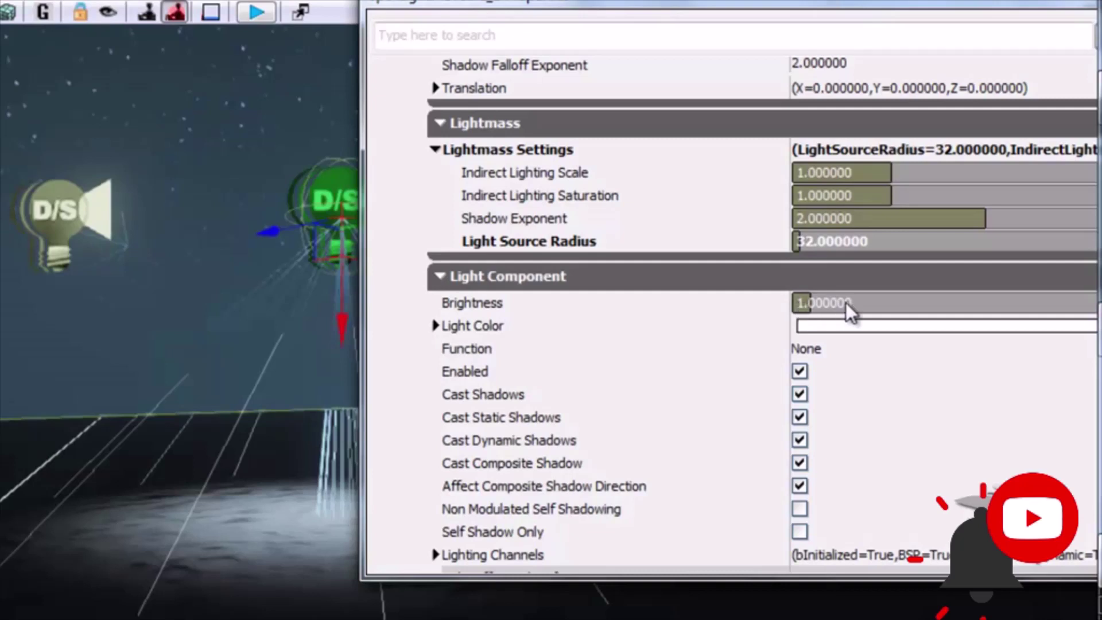
{"action": "left_click", "coordinate": [754, 310]}
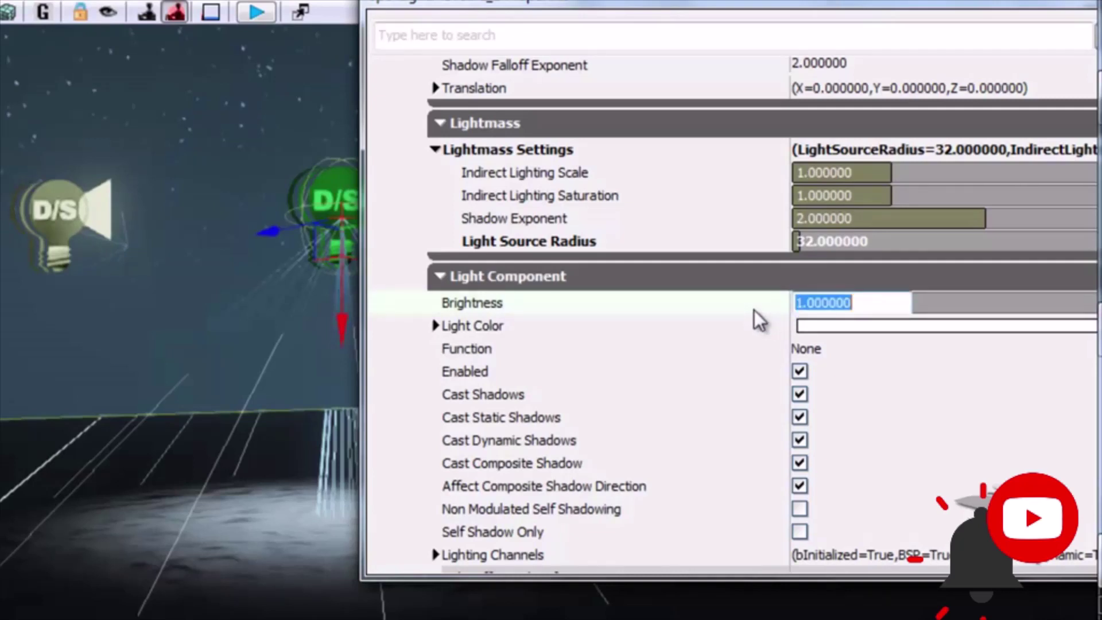
{"action": "type", "text": "0.5"}
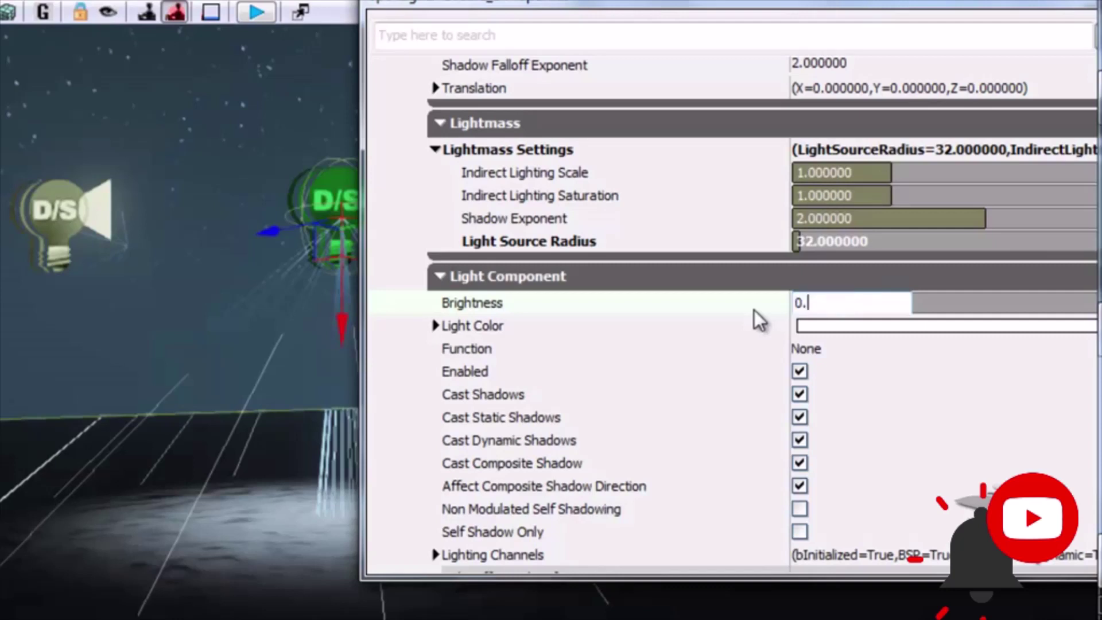
{"action": "key", "text": "Return"}
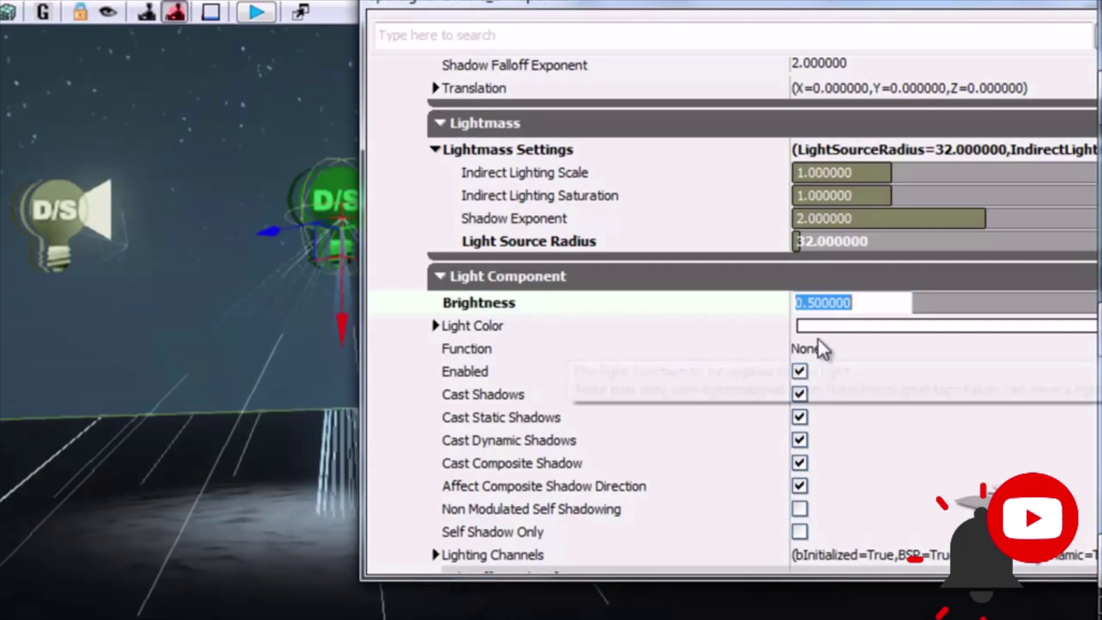
{"action": "type", "text": "2.5"}
{"action": "key", "text": "Return"}
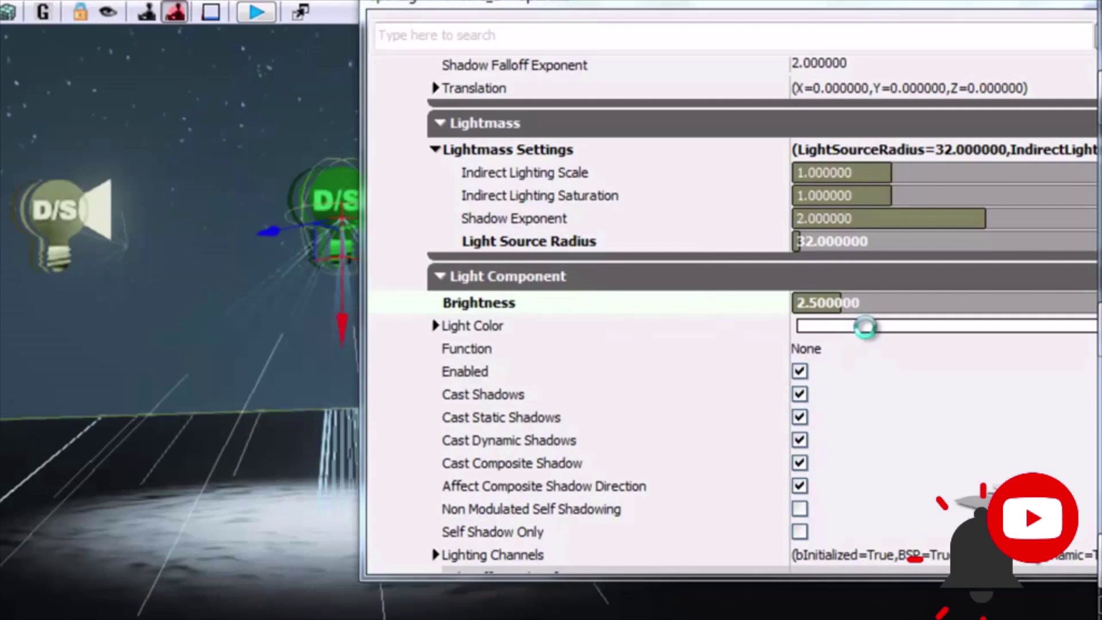
Set the spotlight's Light Color to yellow and move the Properties window aside.
{"action": "left_click", "coordinate": [881, 327]}
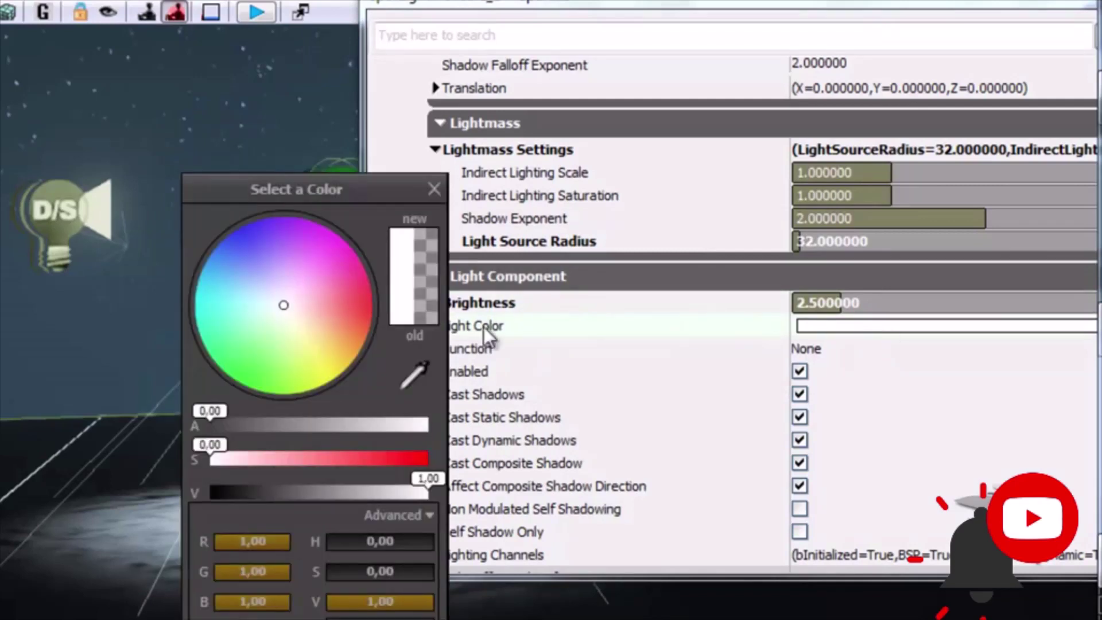
{"action": "left_click_drag", "start_coordinate": [315, 361], "coordinate": [322, 362]}
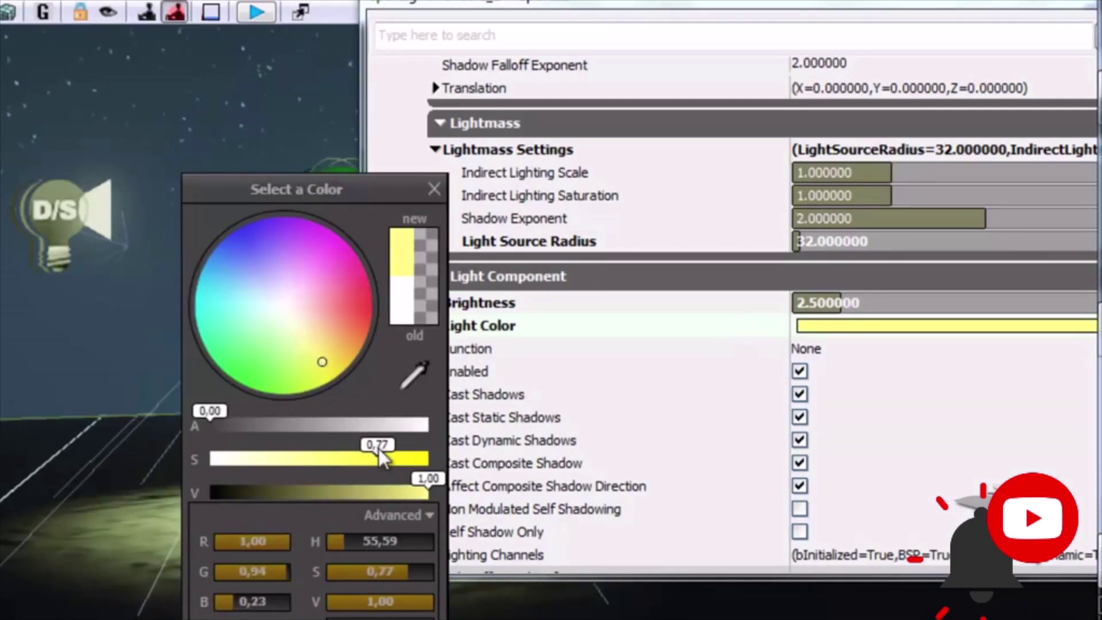
{"action": "left_click_drag", "start_coordinate": [382, 188], "coordinate": [551, 171]}
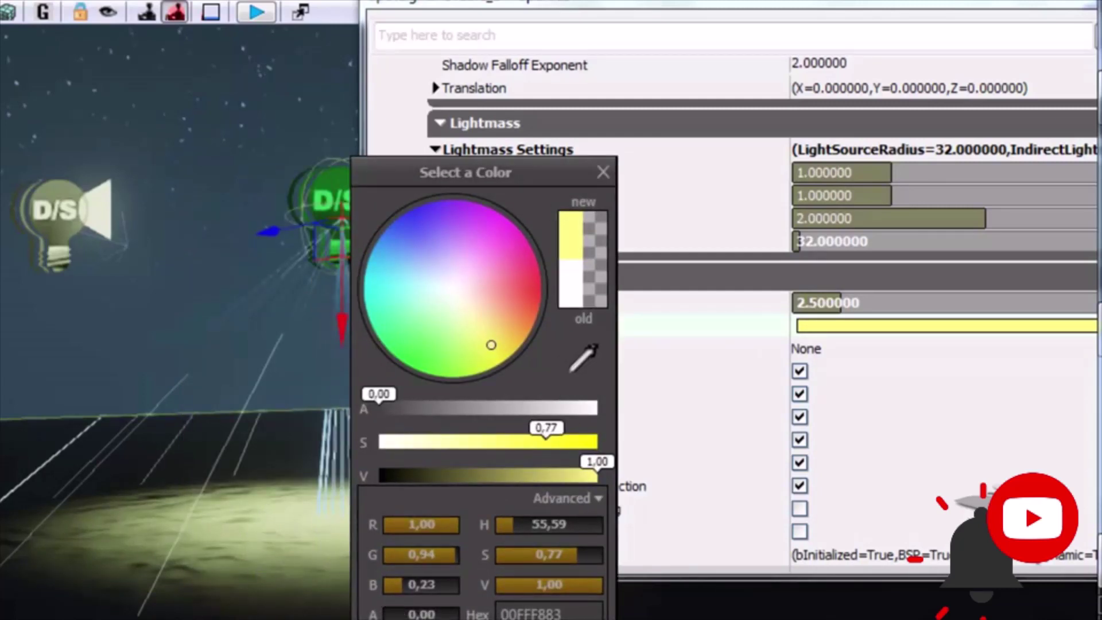
{"action": "left_click", "coordinate": [641, 446]}
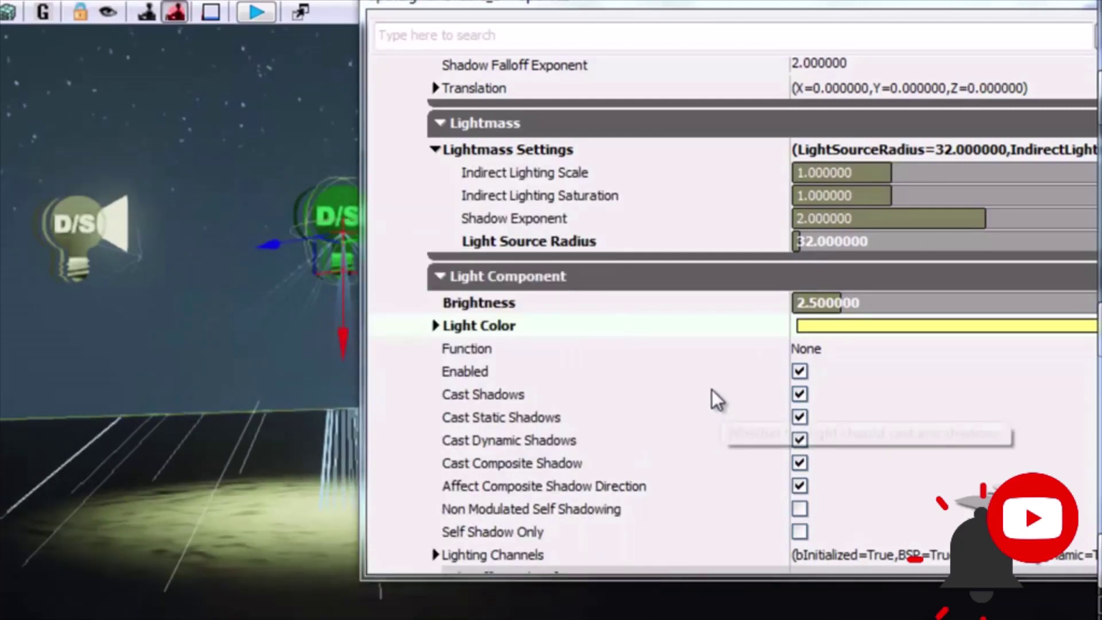
{"action": "scroll", "coordinate": [670, 393], "scroll_direction": "down", "scroll_amount": 1}
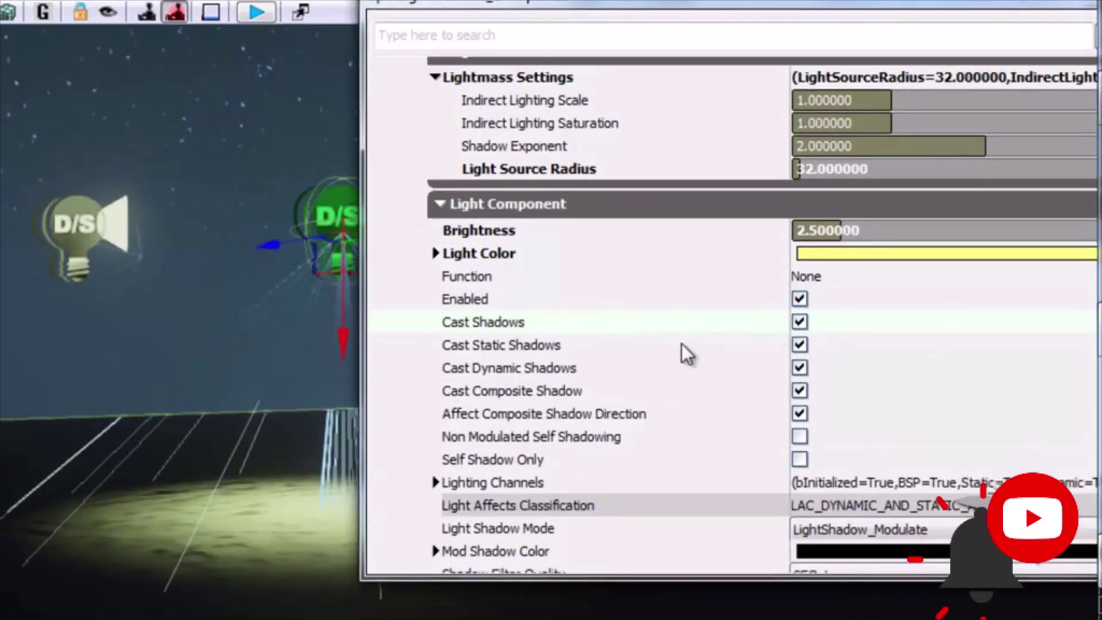
{"action": "scroll", "coordinate": [692, 352], "scroll_direction": "down", "scroll_amount": 1}
{"action": "scroll", "coordinate": [708, 363], "scroll_direction": "down", "scroll_amount": 2}
{"action": "scroll", "coordinate": [712, 365], "scroll_direction": "down", "scroll_amount": 1}
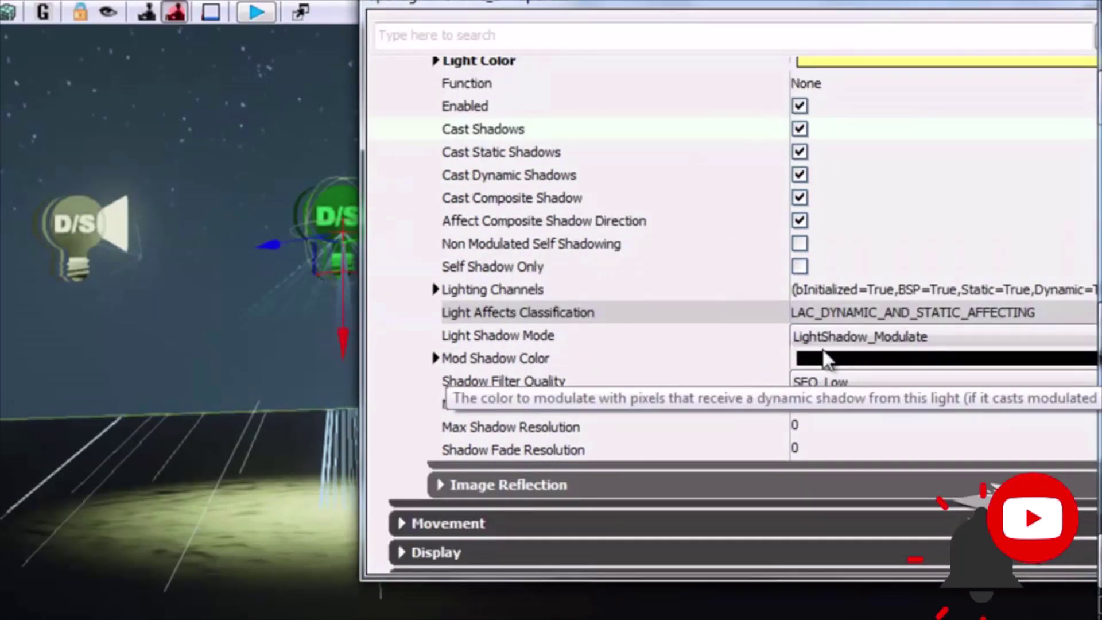
{"action": "scroll", "coordinate": [718, 402], "scroll_direction": "down", "scroll_amount": 2}
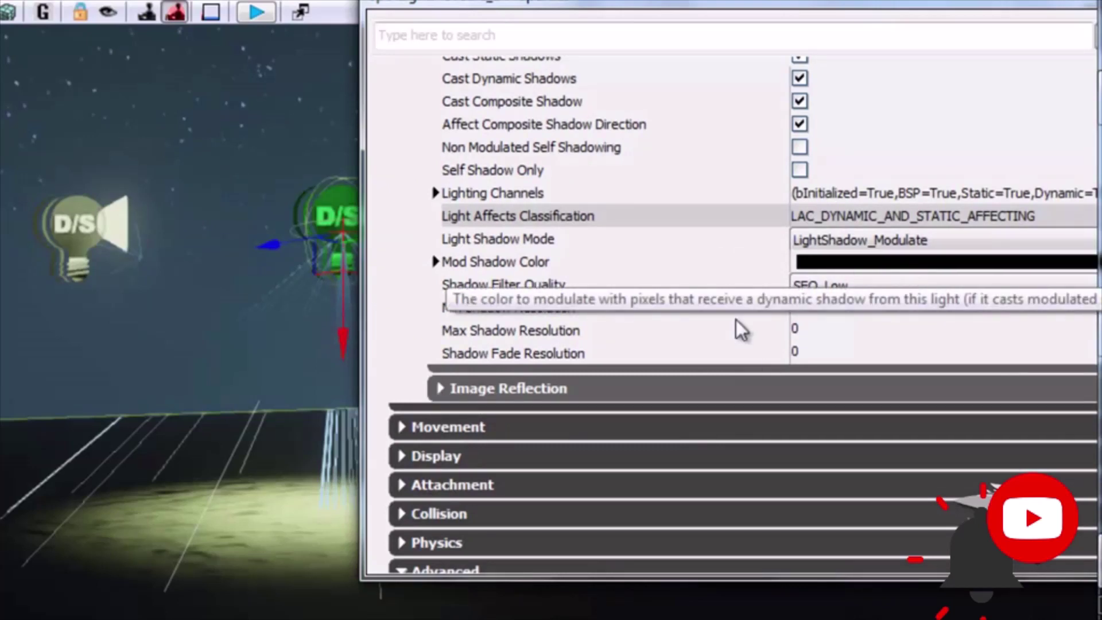
{"action": "scroll", "coordinate": [798, 218], "scroll_direction": "up", "scroll_amount": 3}
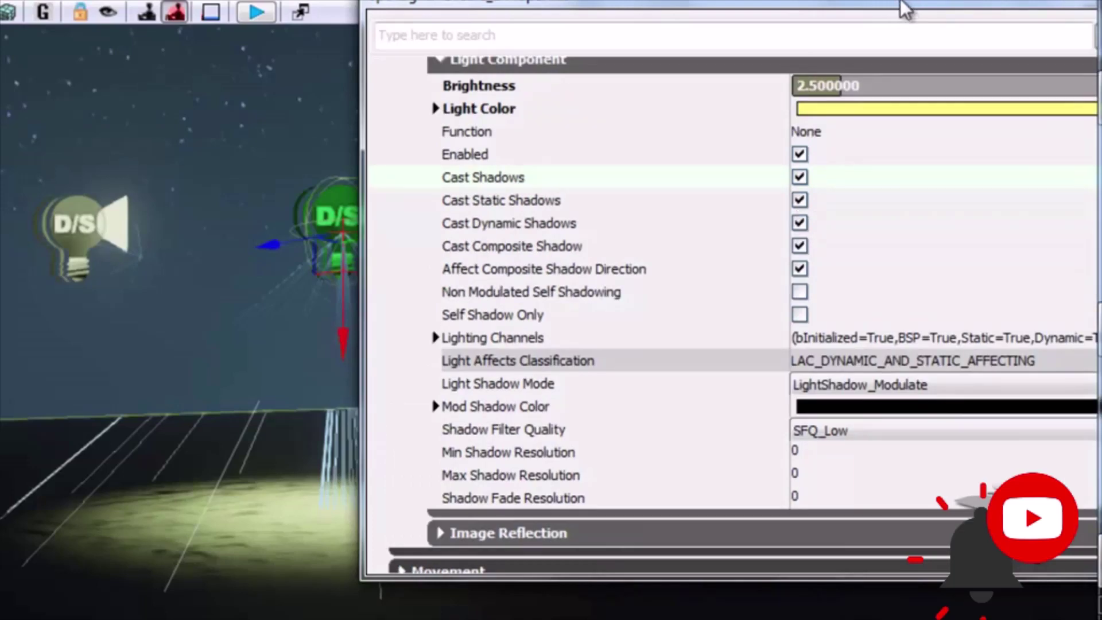
{"action": "left_click_drag", "start_coordinate": [893, 1], "coordinate": [525, 105]}
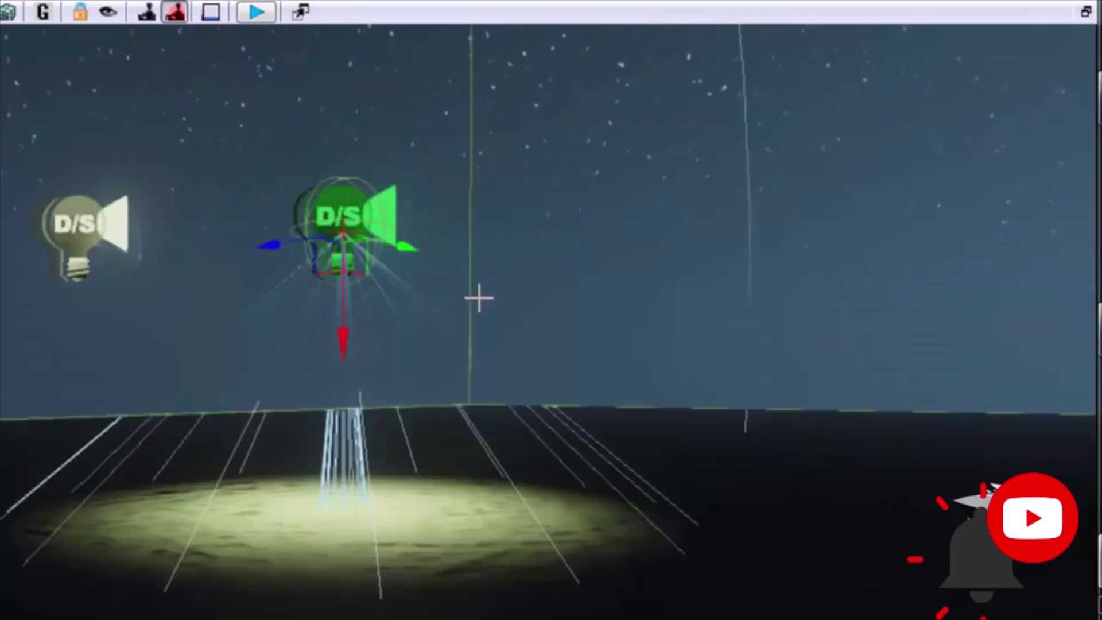
Hide the green spotlight, then pan and zoom the Kismet graph to select Player Spawned.
{"action": "key", "text": "Delete"}
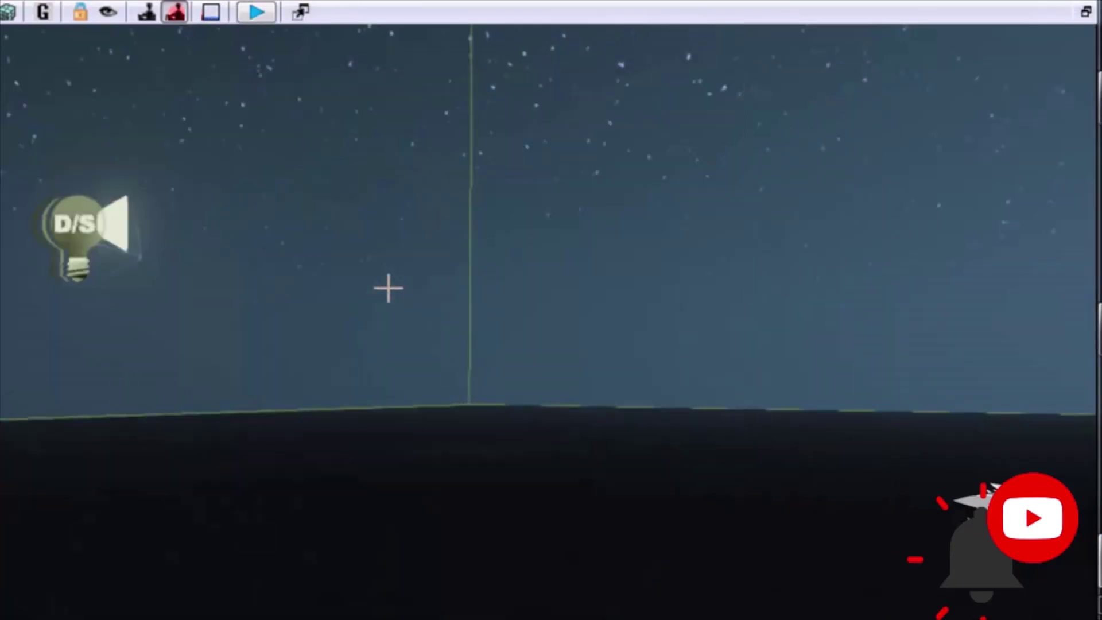
{"action": "mouse_move", "coordinate": [590, 406]}
{"action": "right_mouse_down"}
{"action": "mouse_move", "coordinate": [435, 378]}
{"action": "mouse_move", "coordinate": [152, 29]}
{"action": "right_mouse_up"}
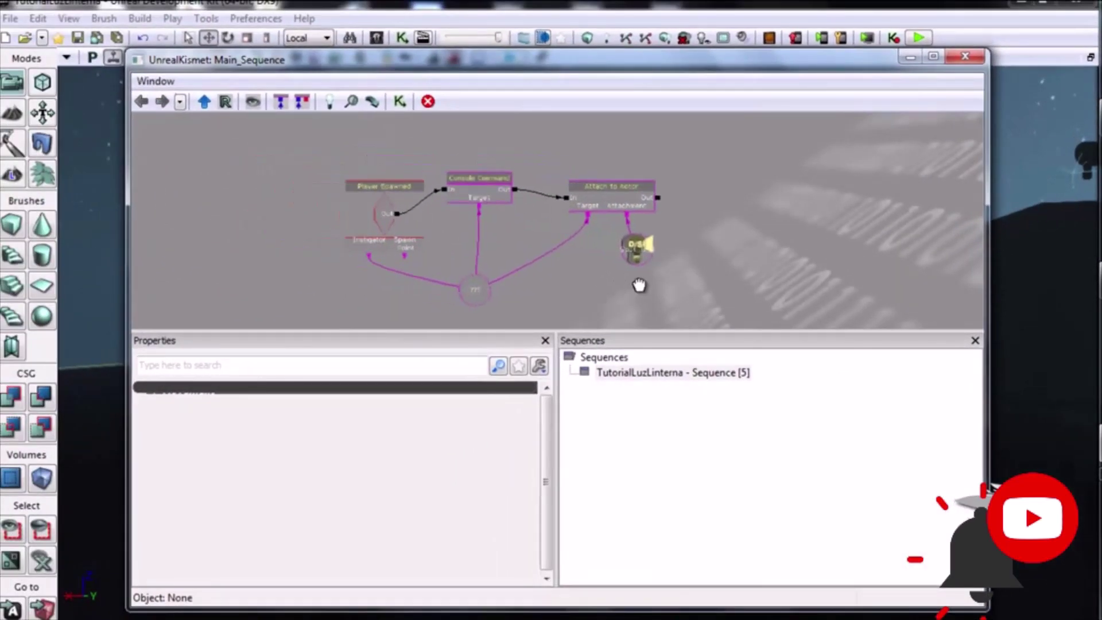
{"action": "left_click_drag", "start_coordinate": [639, 286], "coordinate": [689, 275]}
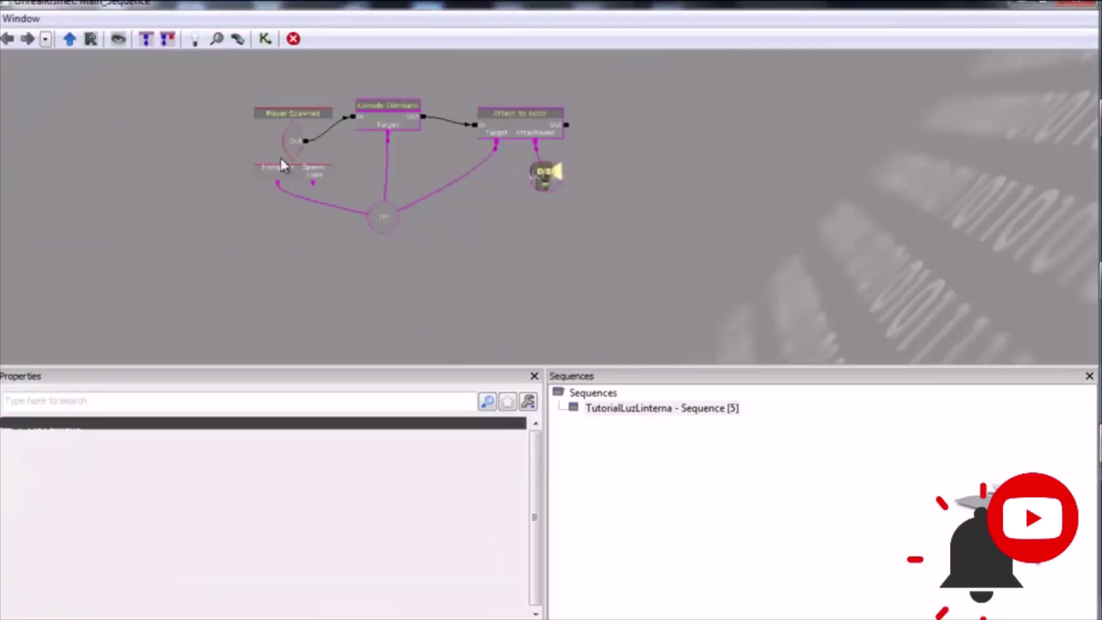
{"action": "left_click_drag", "start_coordinate": [451, 297], "coordinate": [546, 290]}
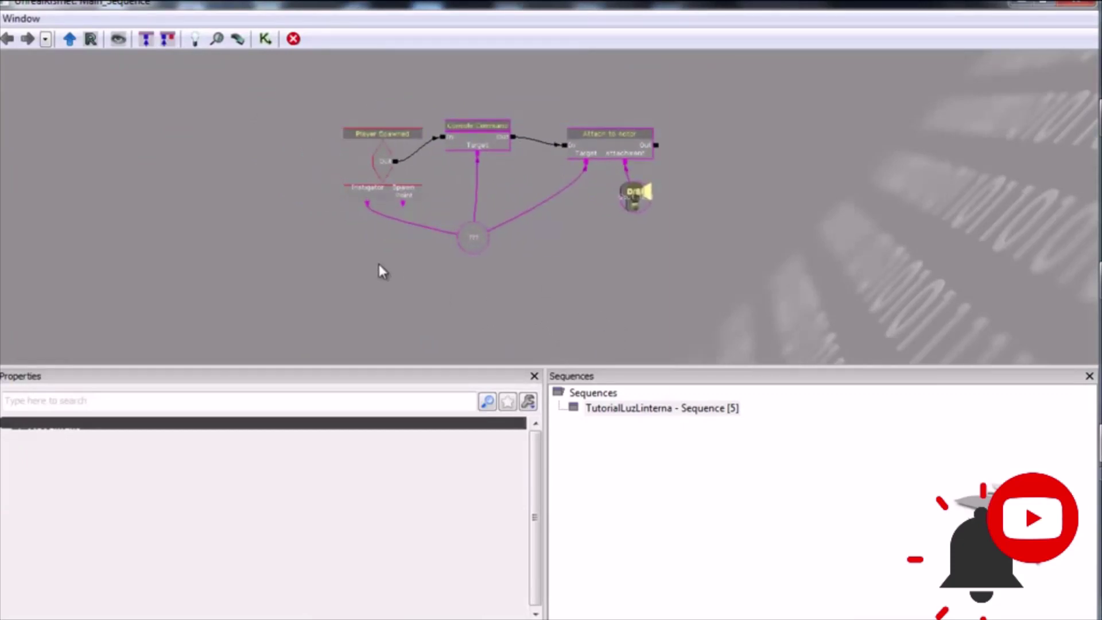
{"action": "scroll", "coordinate": [380, 263], "scroll_direction": "up", "scroll_amount": 3}
{"action": "left_click_drag", "start_coordinate": [370, 238], "coordinate": [371, 306]}
{"action": "left_click", "coordinate": [380, 158]}
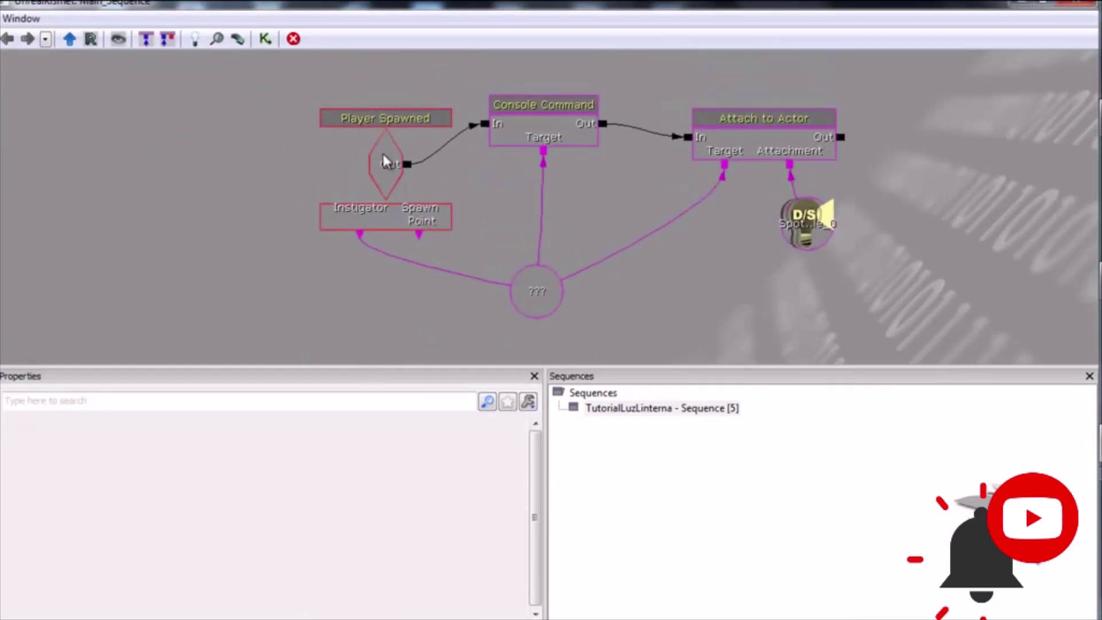
{"action": "right_click", "coordinate": [149, 176]}
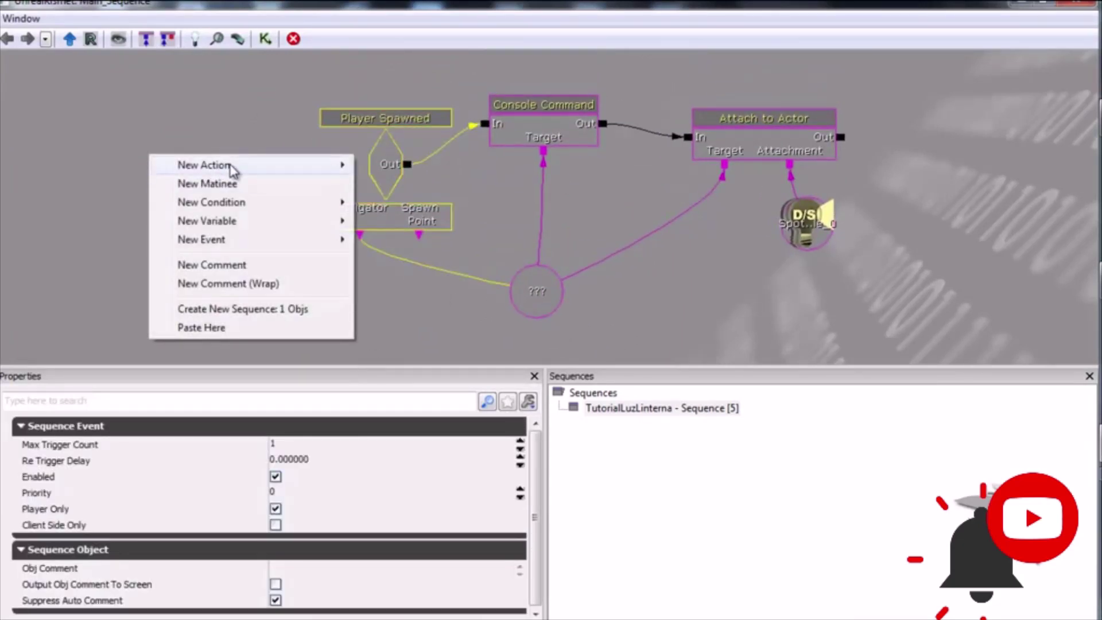
{"action": "mouse_move", "coordinate": [230, 167]}
{"action": "mouse_move", "coordinate": [320, 239]}
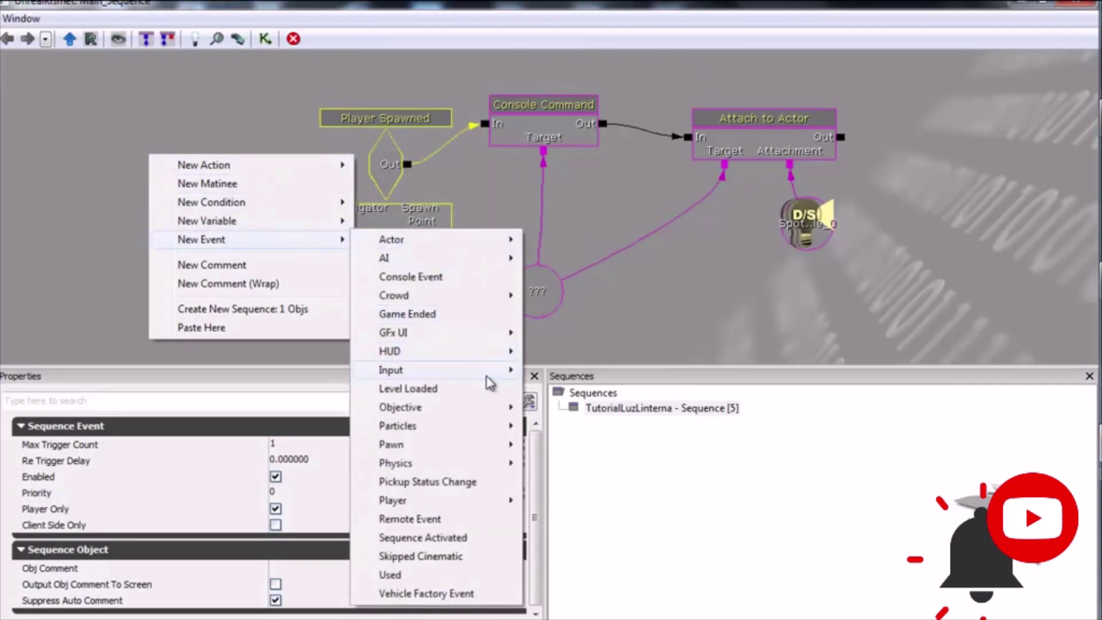
{"action": "mouse_move", "coordinate": [471, 504]}
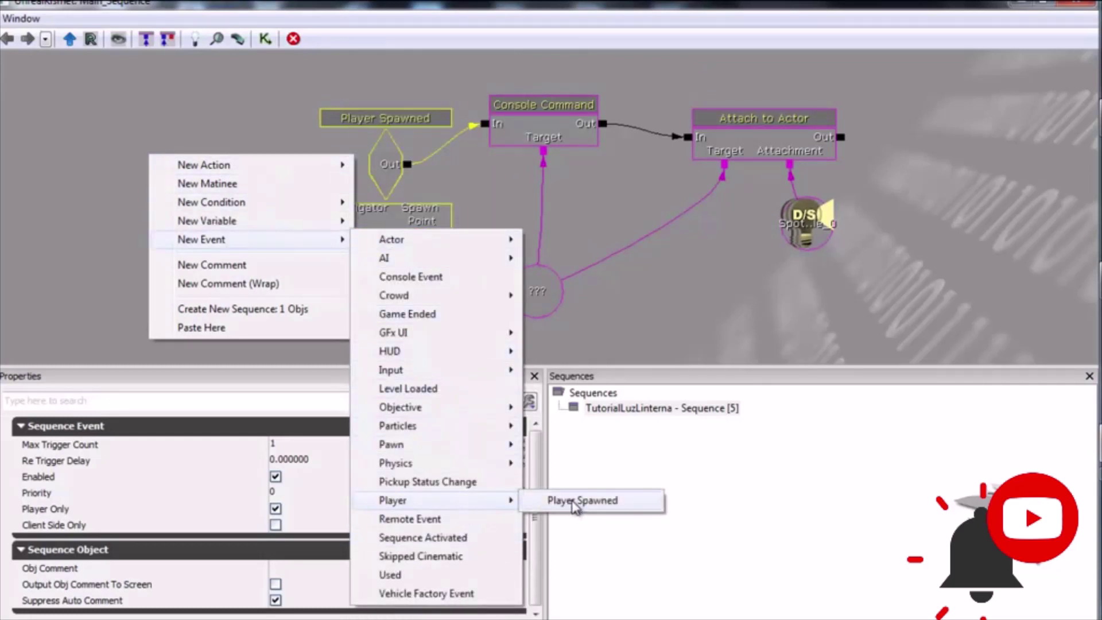
{"action": "left_click", "coordinate": [391, 150]}
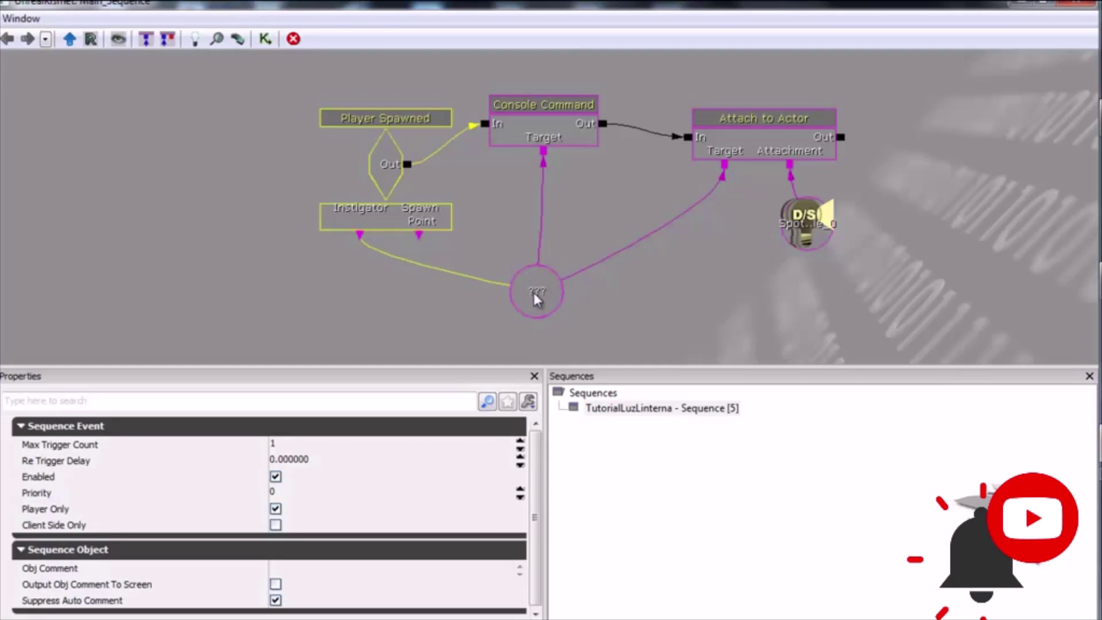
Inspect the Console Command's behindview value, then Attach to Actor's b_IK_Hand_L bone settings.
{"action": "left_click", "coordinate": [535, 295]}
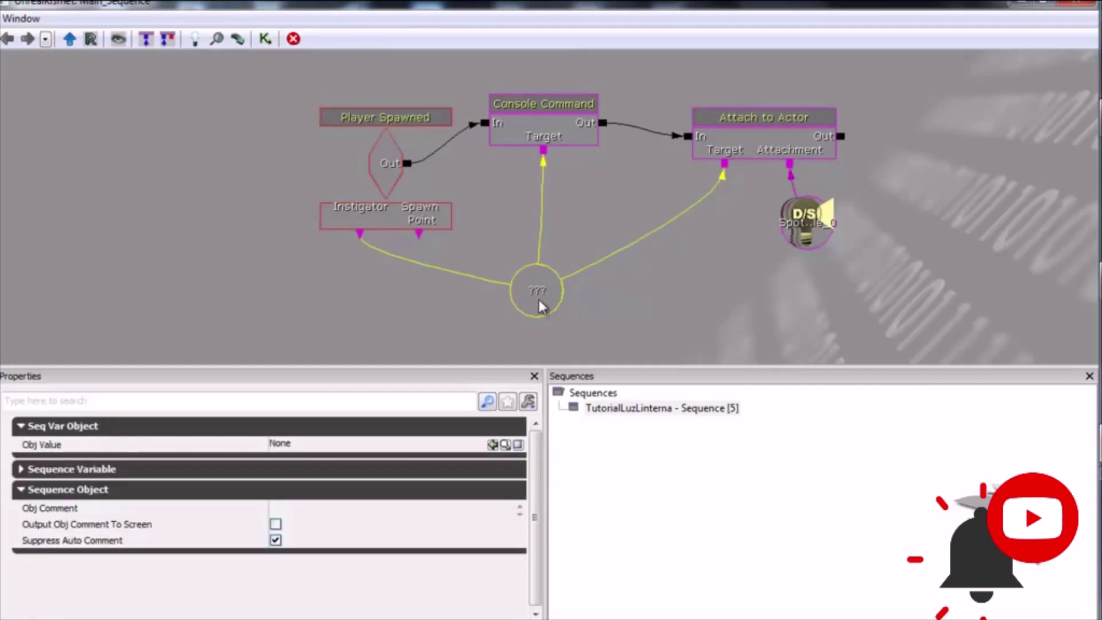
{"action": "left_click", "coordinate": [566, 122]}
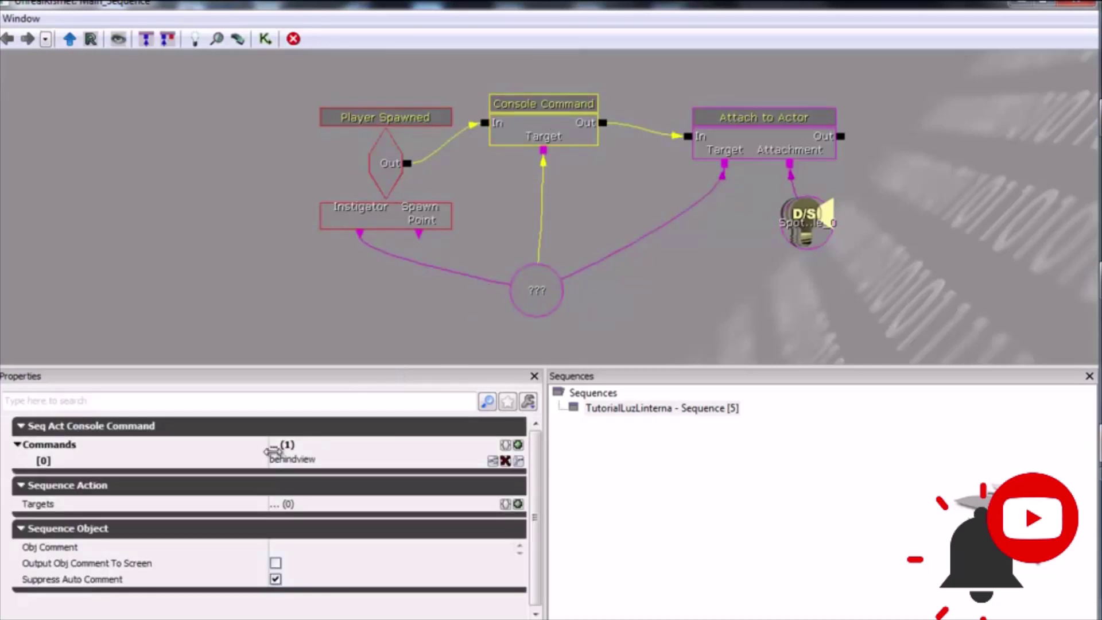
{"action": "left_click", "coordinate": [340, 463]}
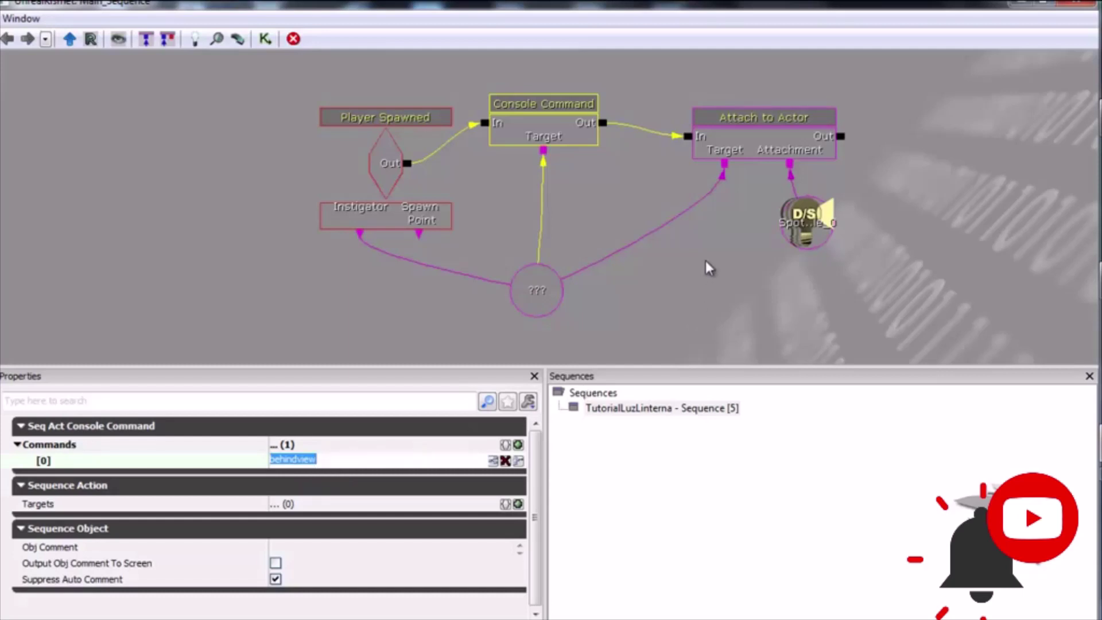
{"action": "left_click_drag", "start_coordinate": [673, 266], "coordinate": [400, 297]}
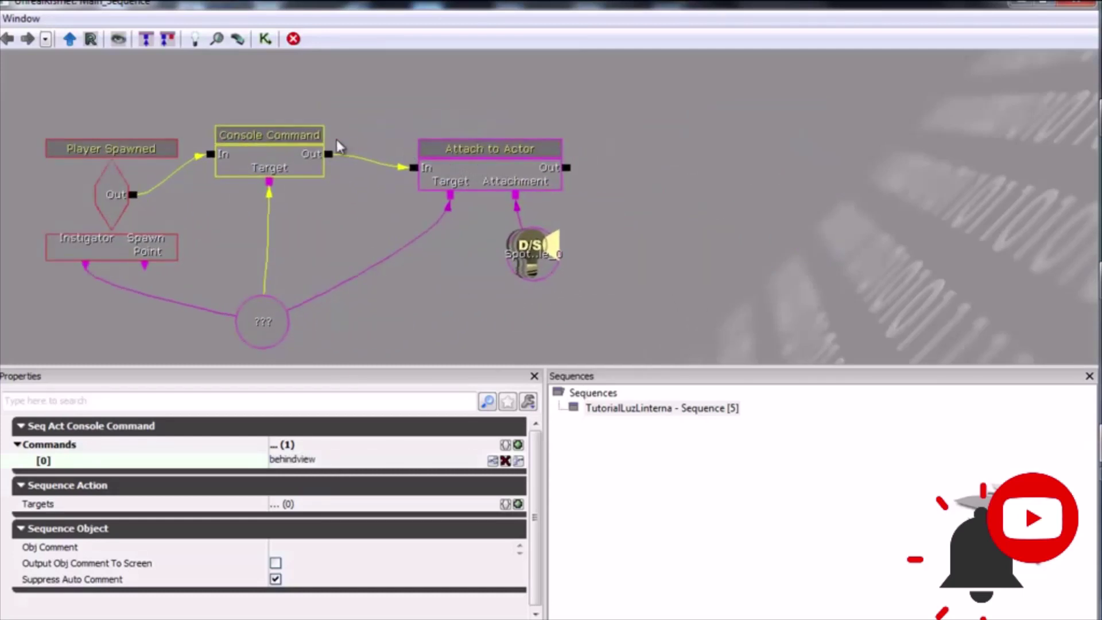
{"action": "left_click", "coordinate": [505, 169]}
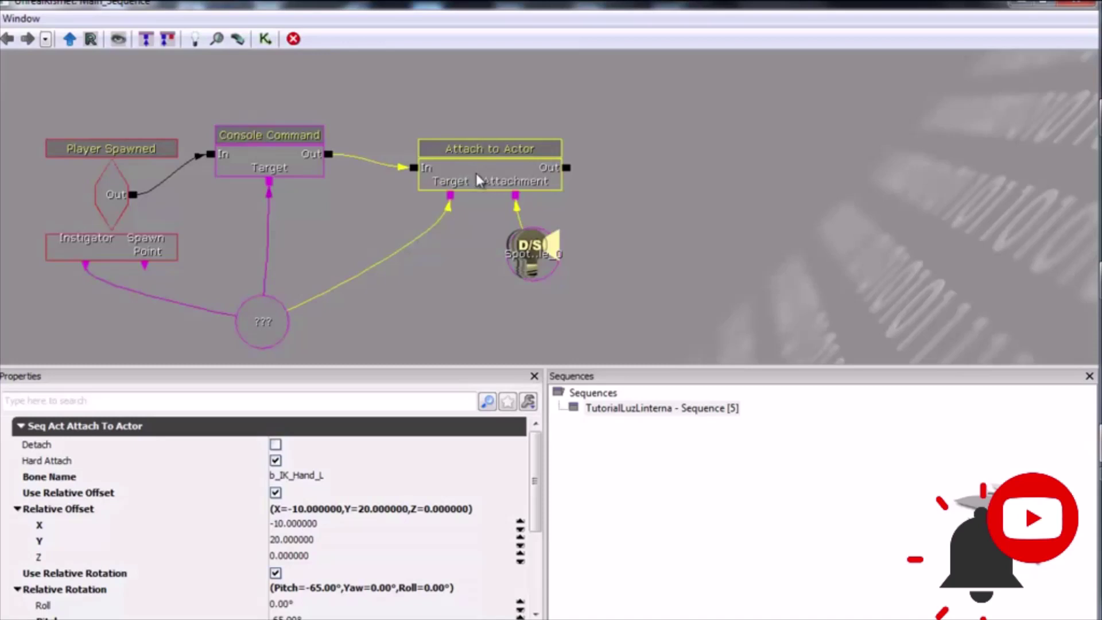
Check the spotlight variable and Bone Name b_IK_Hand_L, then restore Kismet to a floating window.
{"action": "left_click", "coordinate": [529, 268]}
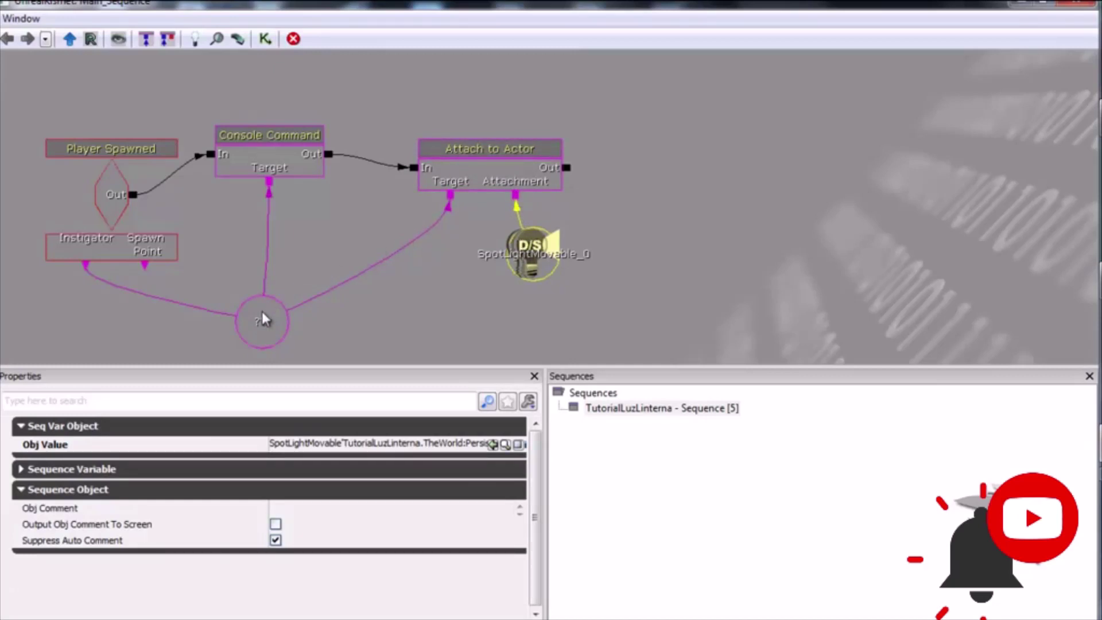
{"action": "left_click", "coordinate": [497, 183]}
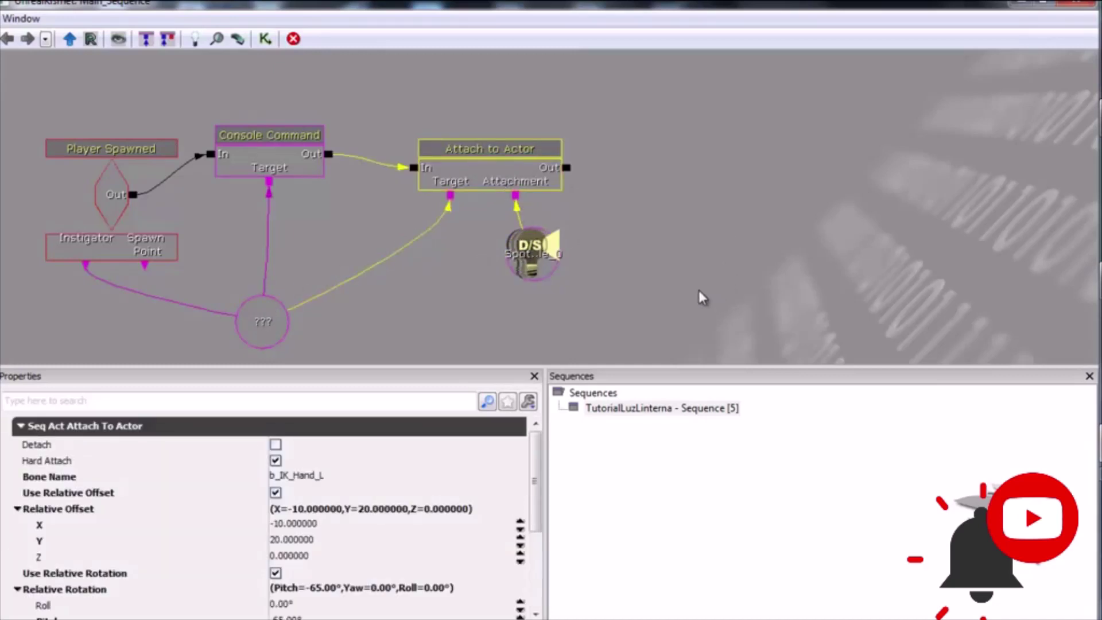
{"action": "left_click_drag", "start_coordinate": [703, 297], "coordinate": [757, 207]}
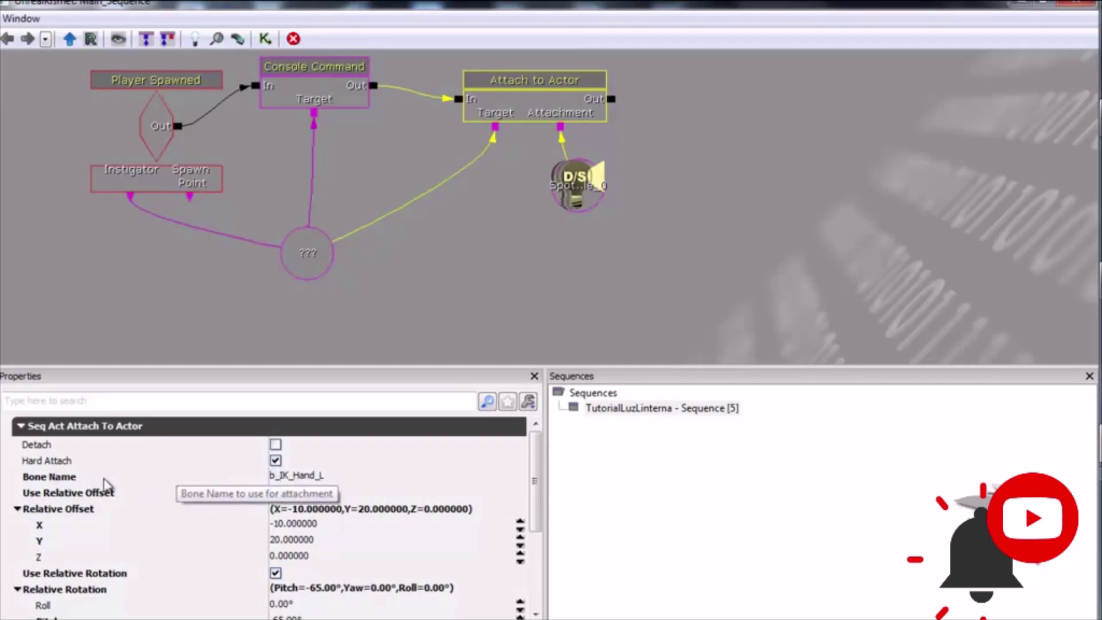
{"action": "left_click", "coordinate": [340, 478]}
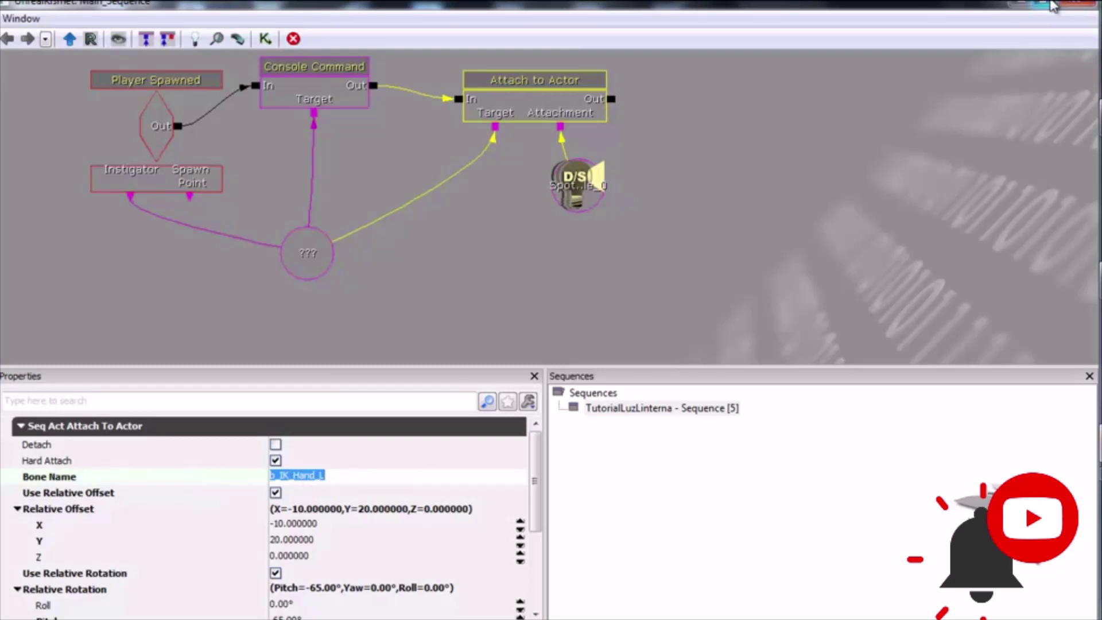
{"action": "left_click", "coordinate": [1054, 6]}
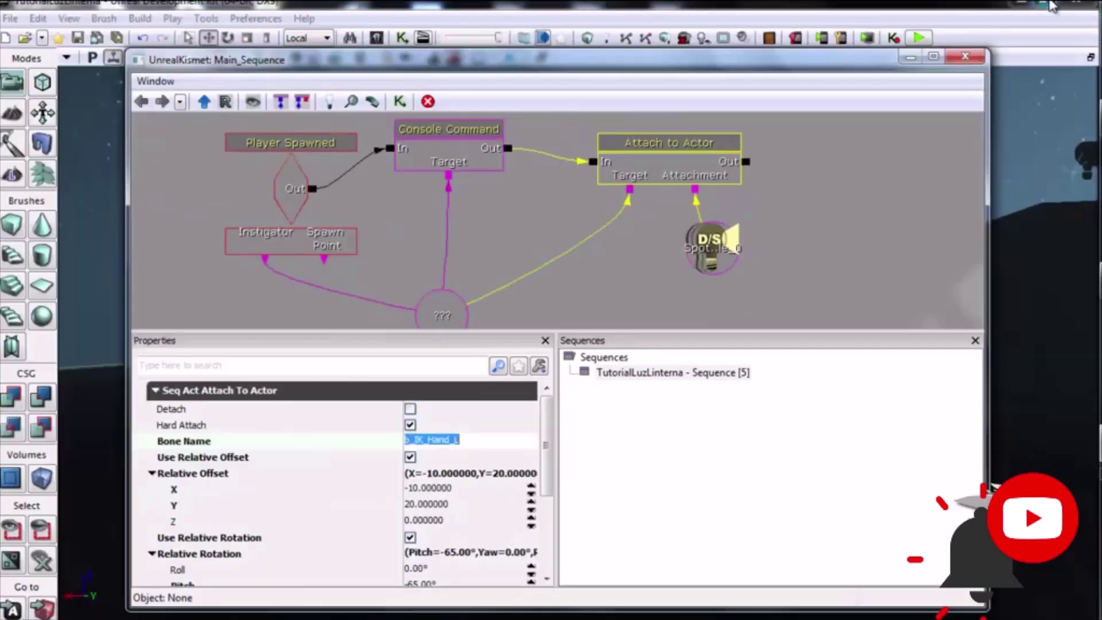
Filter the Content Browser to Skeletal Meshes, search 'liam' and open SK_CH_LIAM_Cathode.
{"action": "left_click", "coordinate": [382, 42]}
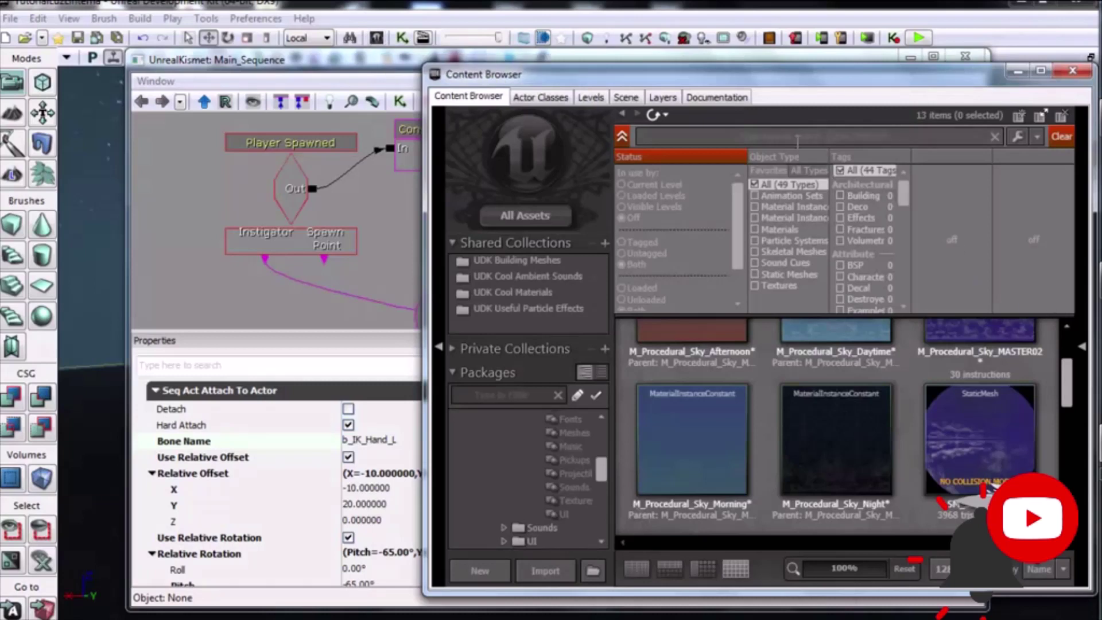
{"action": "left_click", "coordinate": [792, 252]}
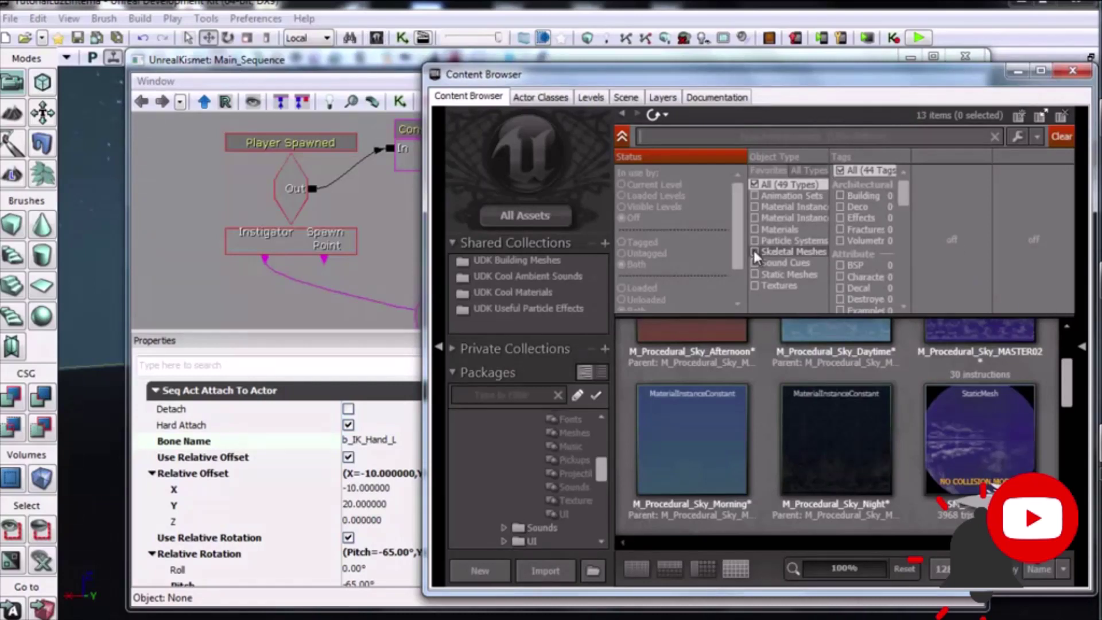
{"action": "left_click", "coordinate": [688, 135]}
{"action": "type", "text": "liam"}
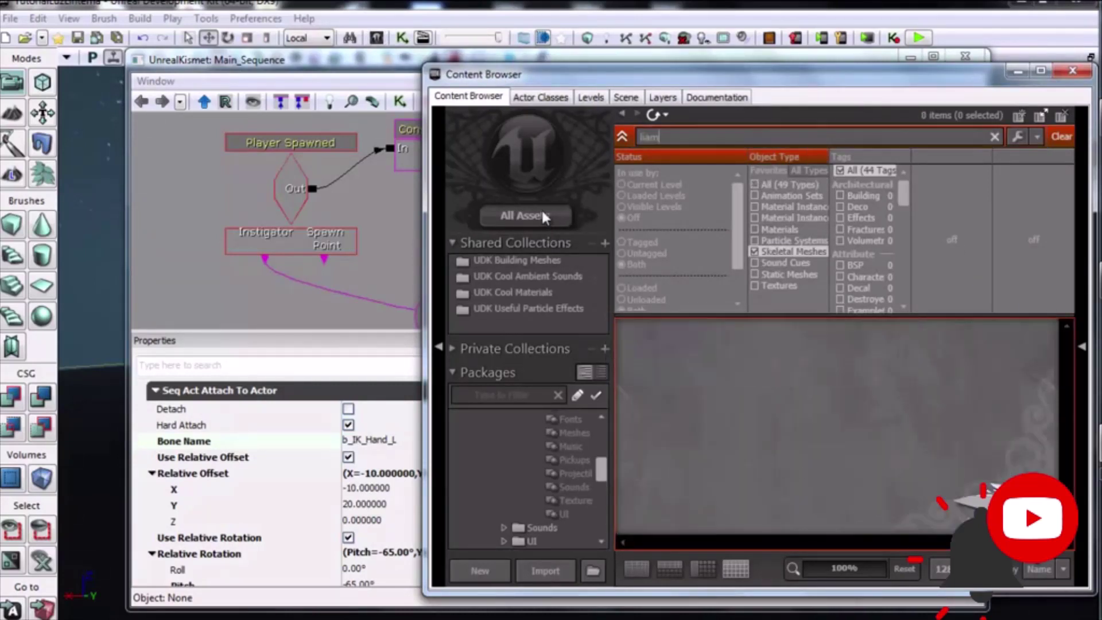
{"action": "left_click", "coordinate": [703, 402]}
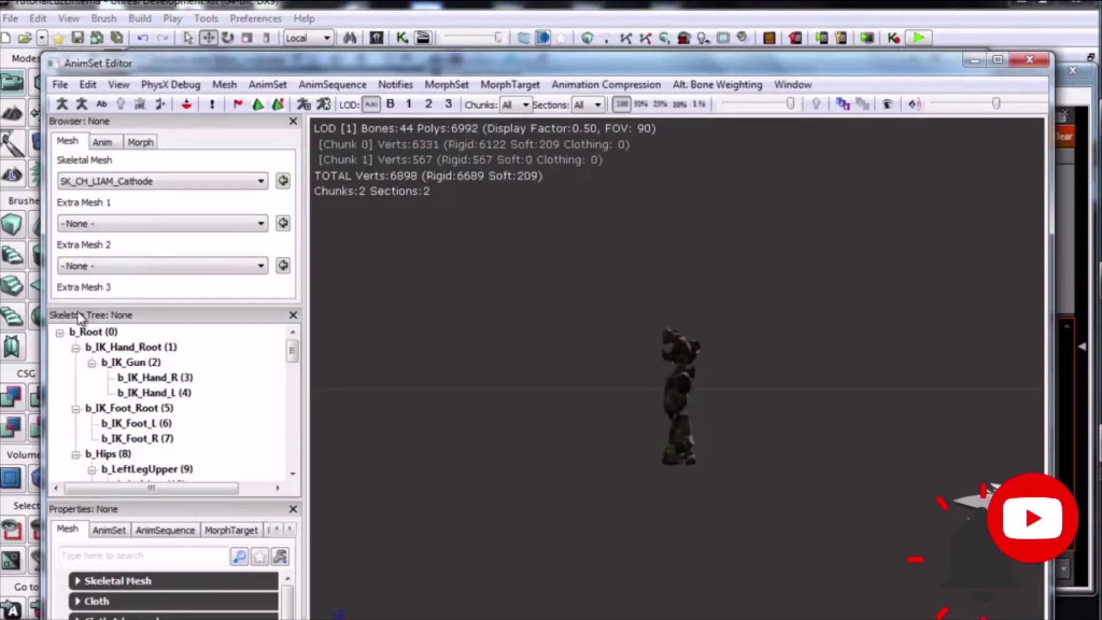
{"action": "left_click", "coordinate": [144, 351]}
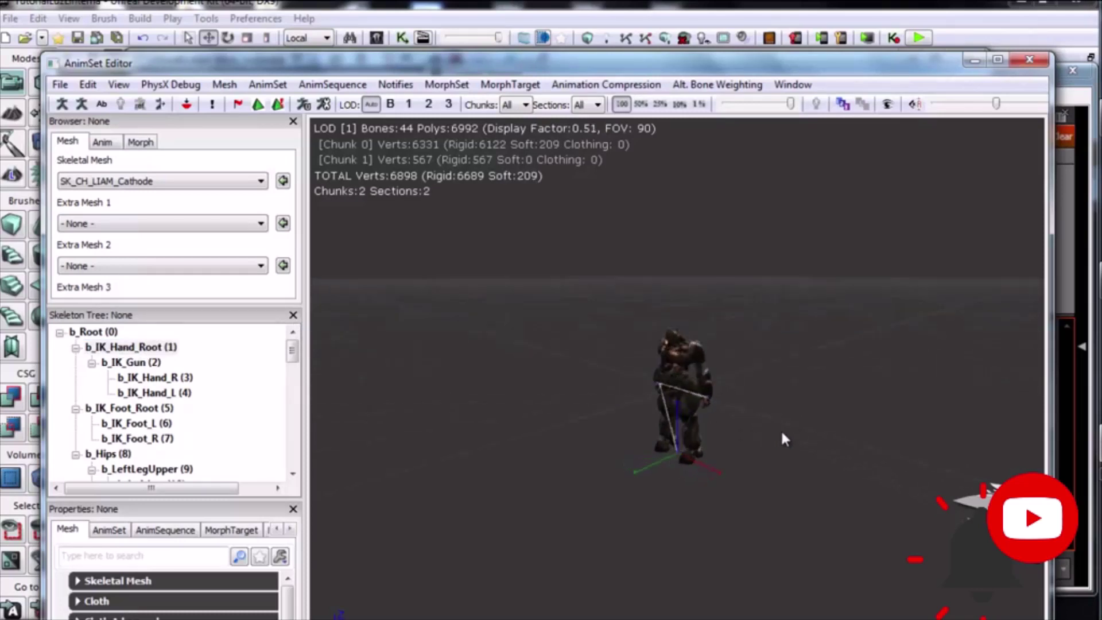
{"action": "left_click_drag", "start_coordinate": [784, 439], "coordinate": [562, 406]}
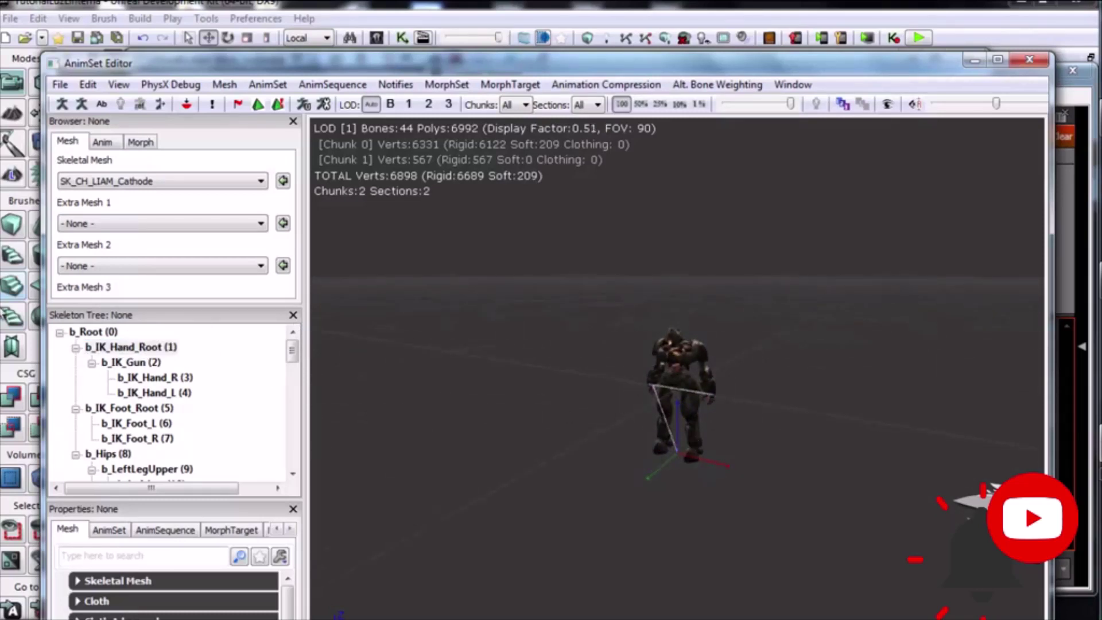
{"action": "left_click", "coordinate": [171, 379]}
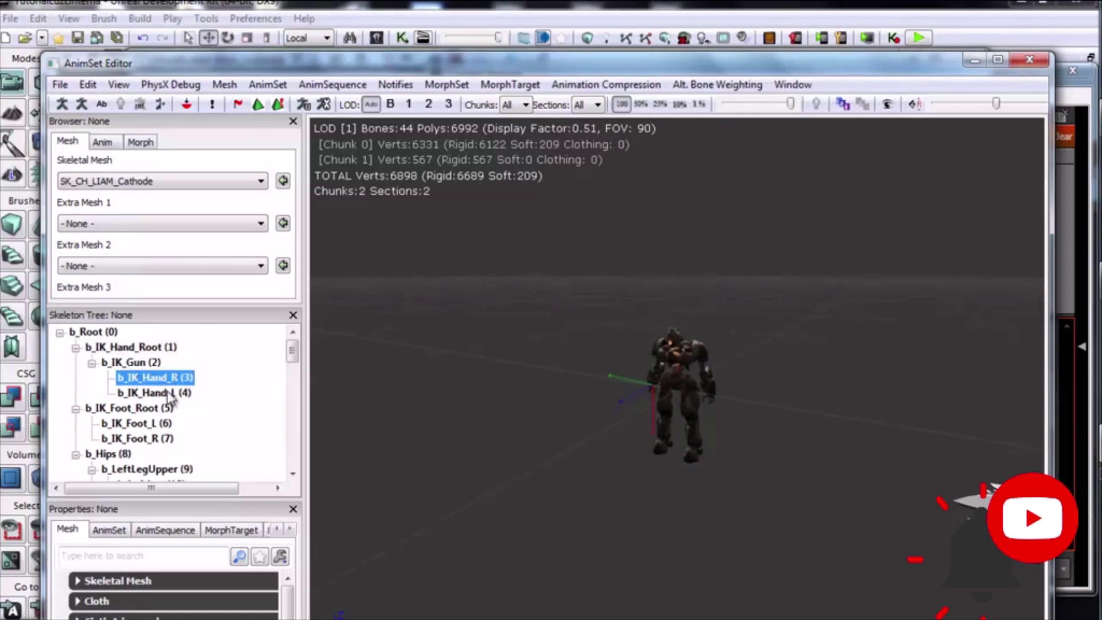
{"action": "left_click", "coordinate": [167, 393]}
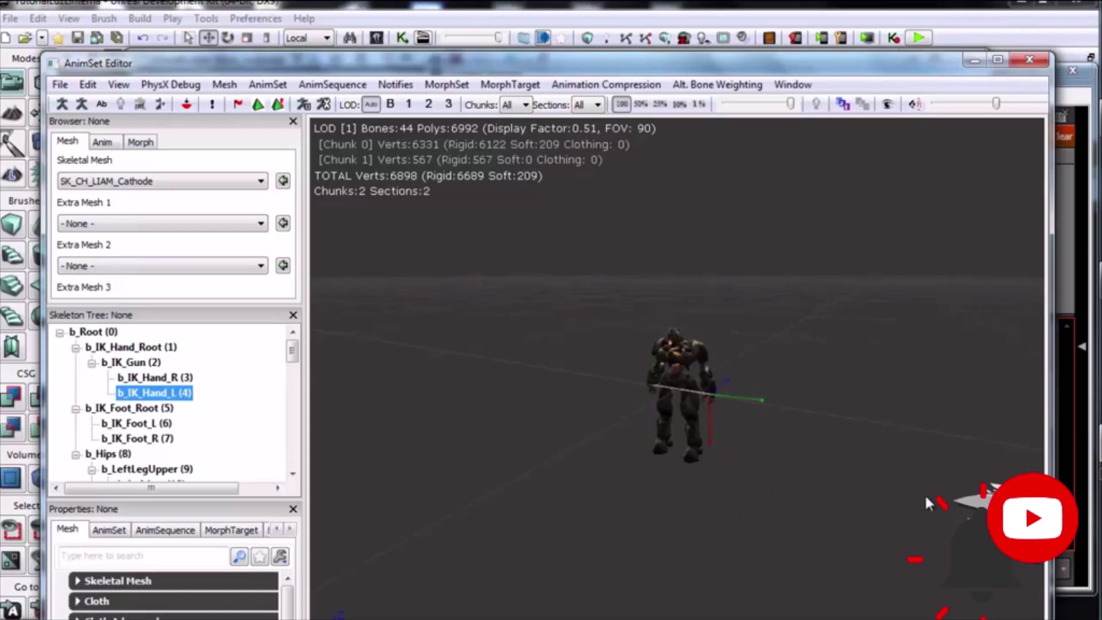
{"action": "left_click", "coordinate": [151, 428]}
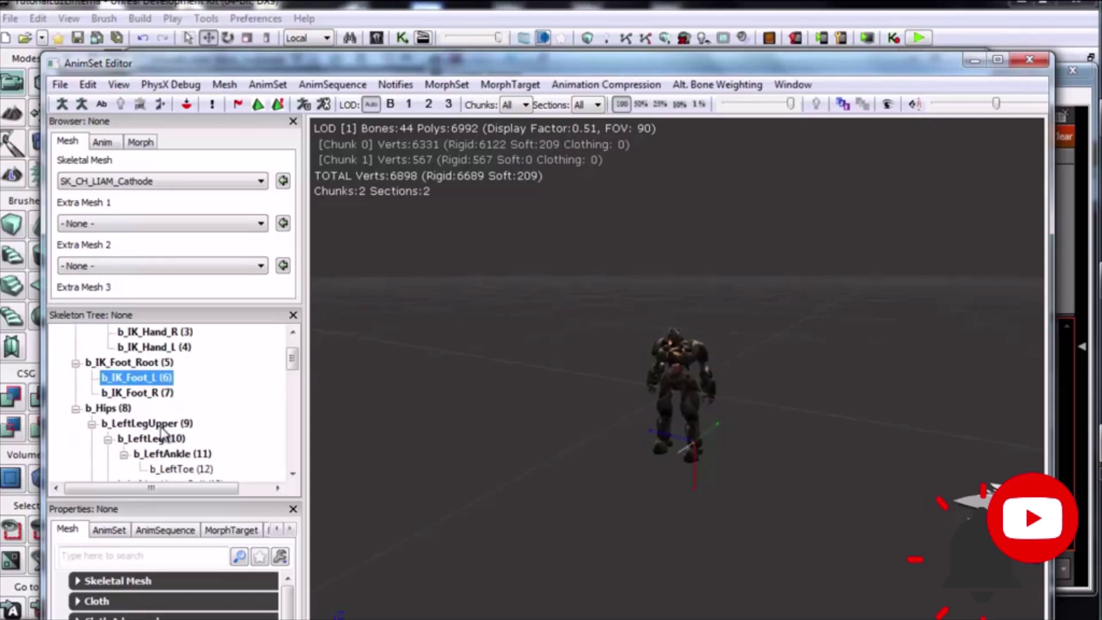
{"action": "scroll", "coordinate": [164, 432], "scroll_direction": "down", "scroll_amount": 1}
{"action": "scroll", "coordinate": [175, 402], "scroll_direction": "down", "scroll_amount": 1}
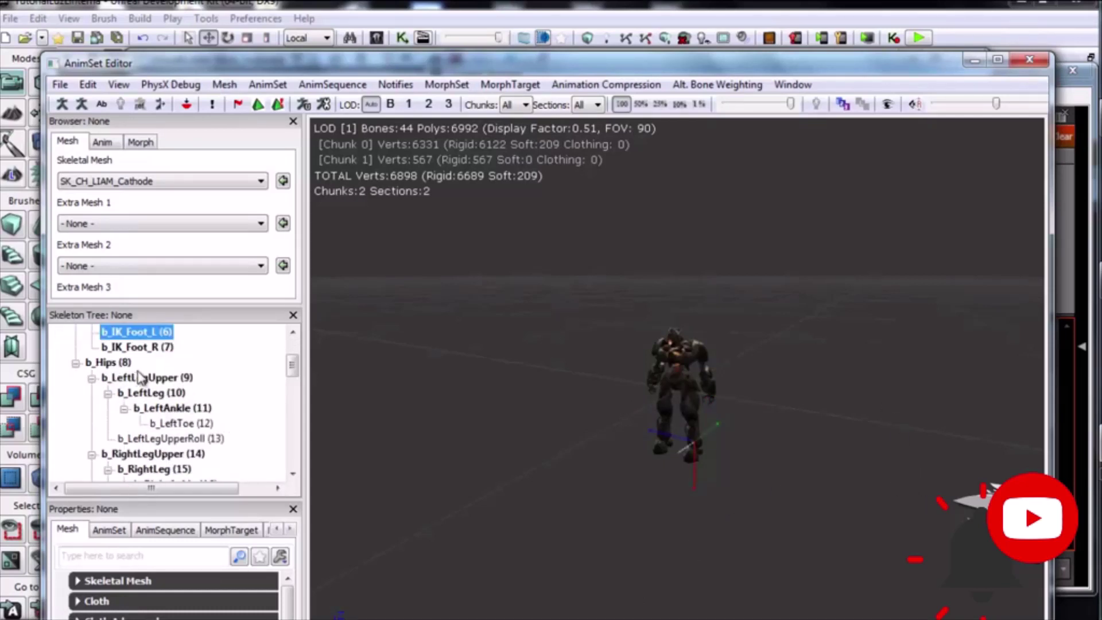
{"action": "left_click", "coordinate": [187, 423]}
{"action": "scroll", "coordinate": [198, 423], "scroll_direction": "down", "scroll_amount": 1}
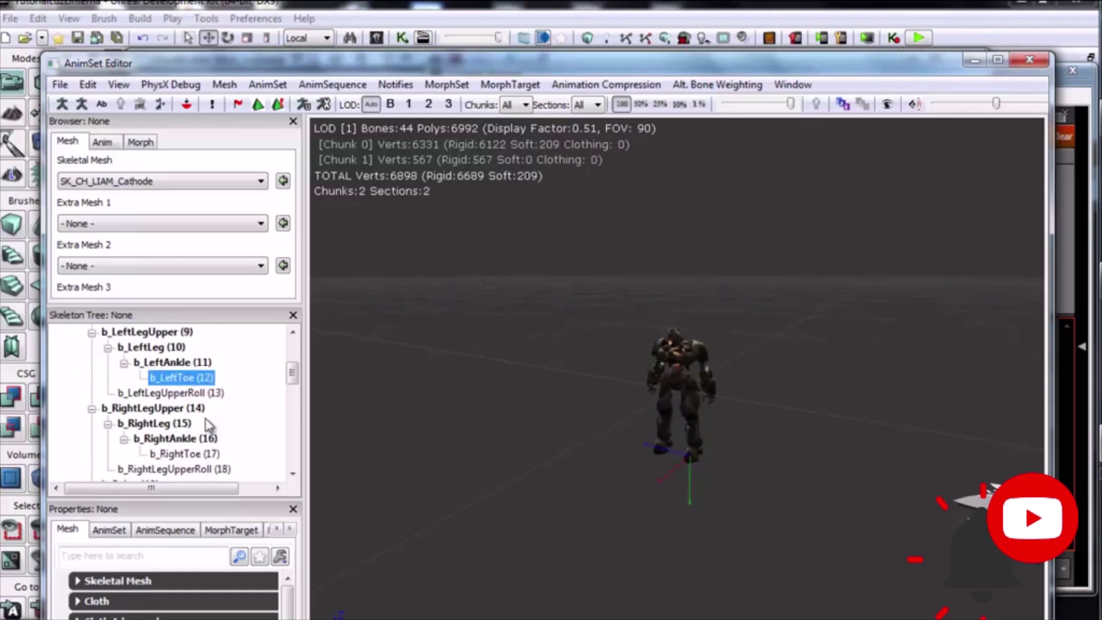
{"action": "scroll", "coordinate": [178, 384], "scroll_direction": "down", "scroll_amount": 1}
{"action": "left_click", "coordinate": [180, 349]}
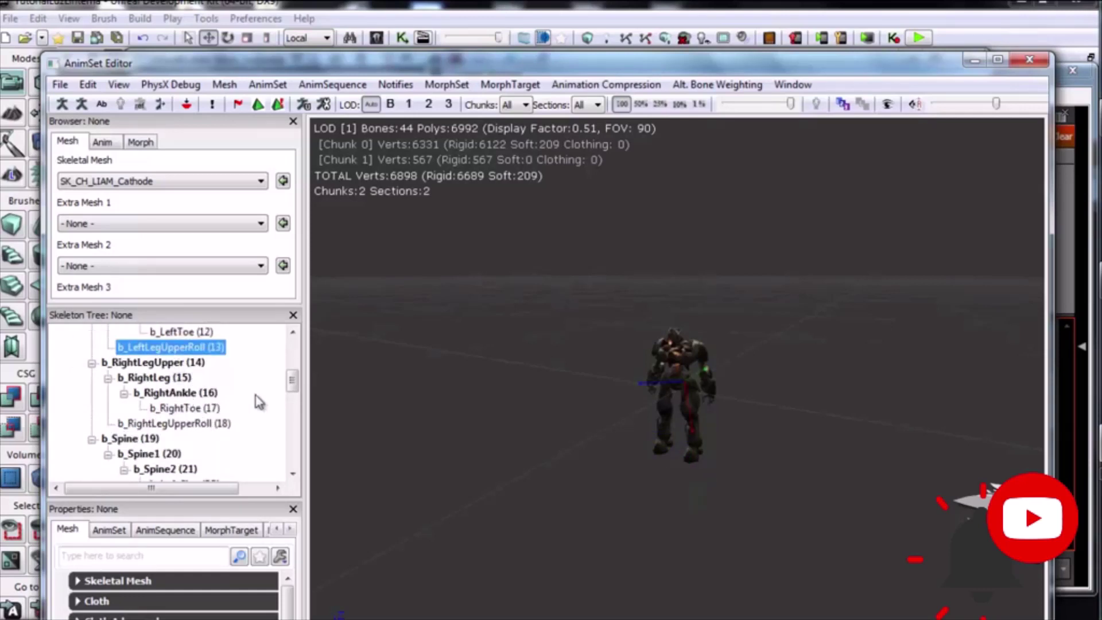
{"action": "scroll", "coordinate": [178, 408], "scroll_direction": "down", "scroll_amount": 2}
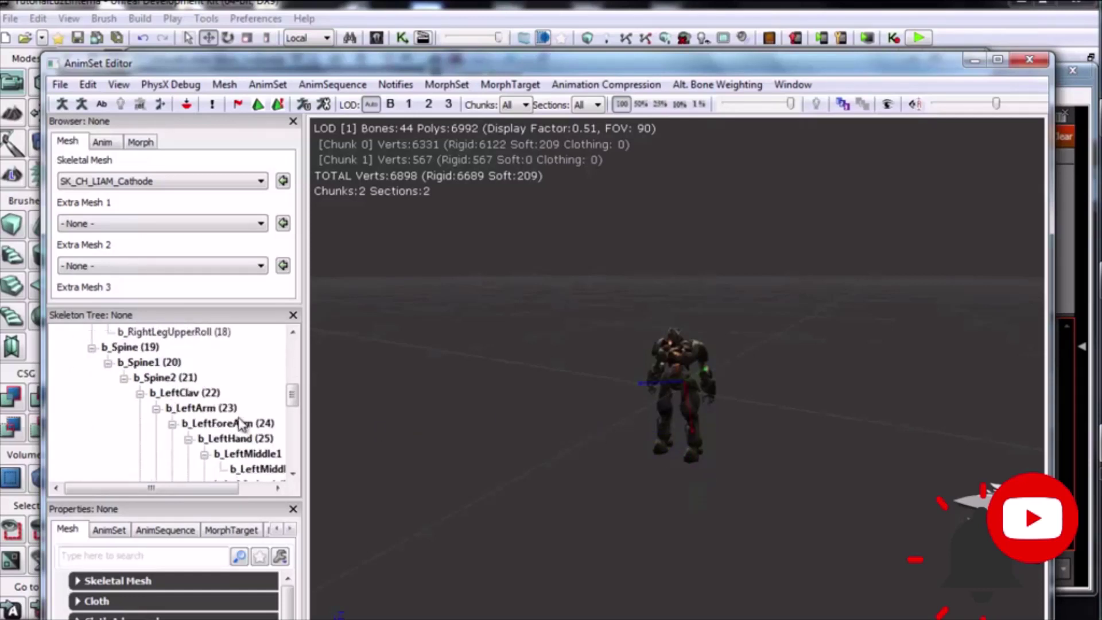
{"action": "scroll", "coordinate": [244, 425], "scroll_direction": "down", "scroll_amount": 2}
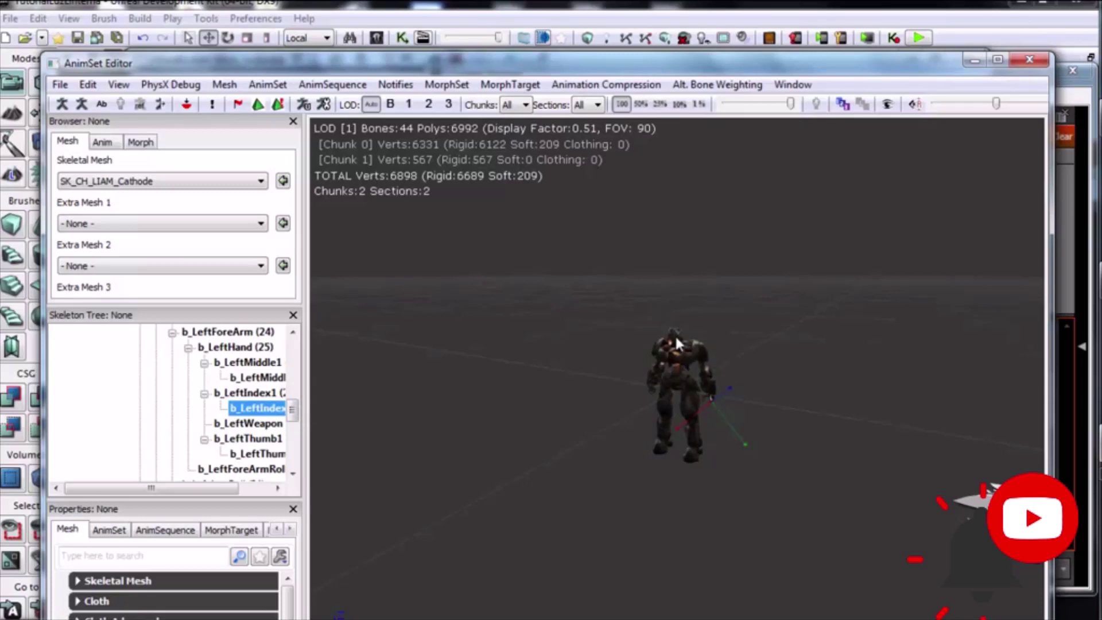
{"action": "left_click_drag", "start_coordinate": [292, 412], "coordinate": [293, 351]}
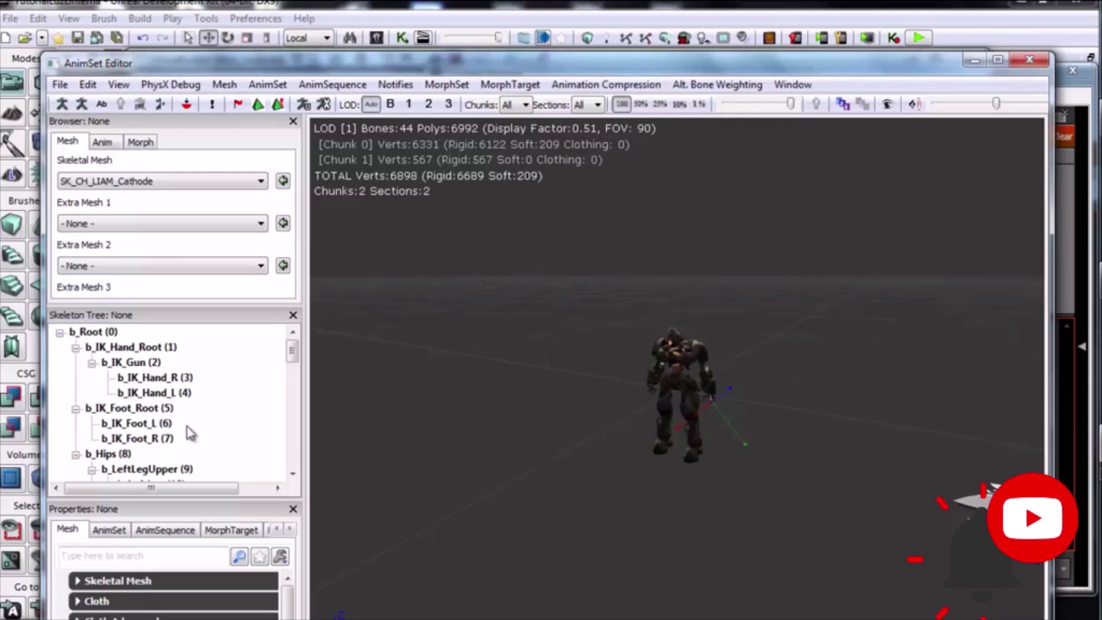
Expand the skeleton to b_IK_Hand_L under b_IK_Gun and copy its bone name to the clipboard.
{"action": "left_click", "coordinate": [147, 369]}
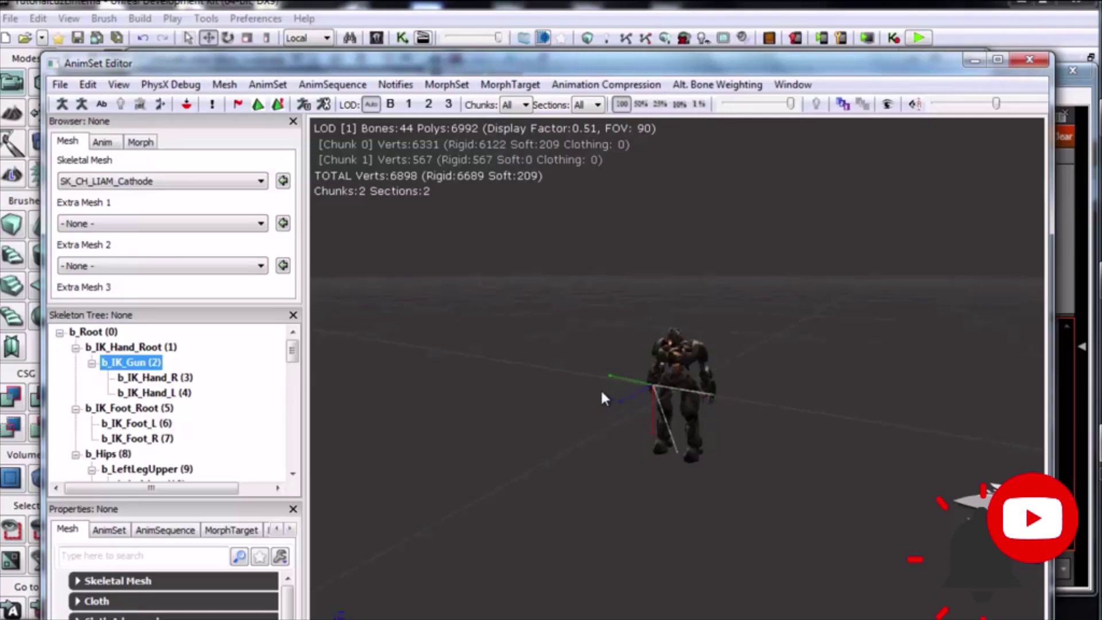
{"action": "left_click", "coordinate": [170, 379]}
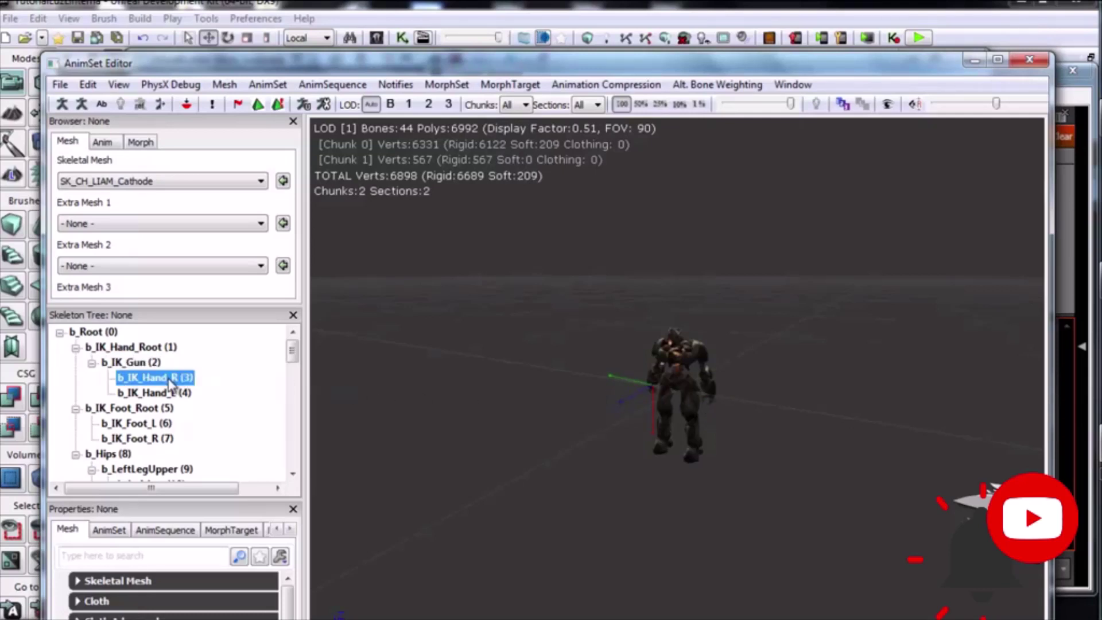
{"action": "left_click", "coordinate": [169, 393]}
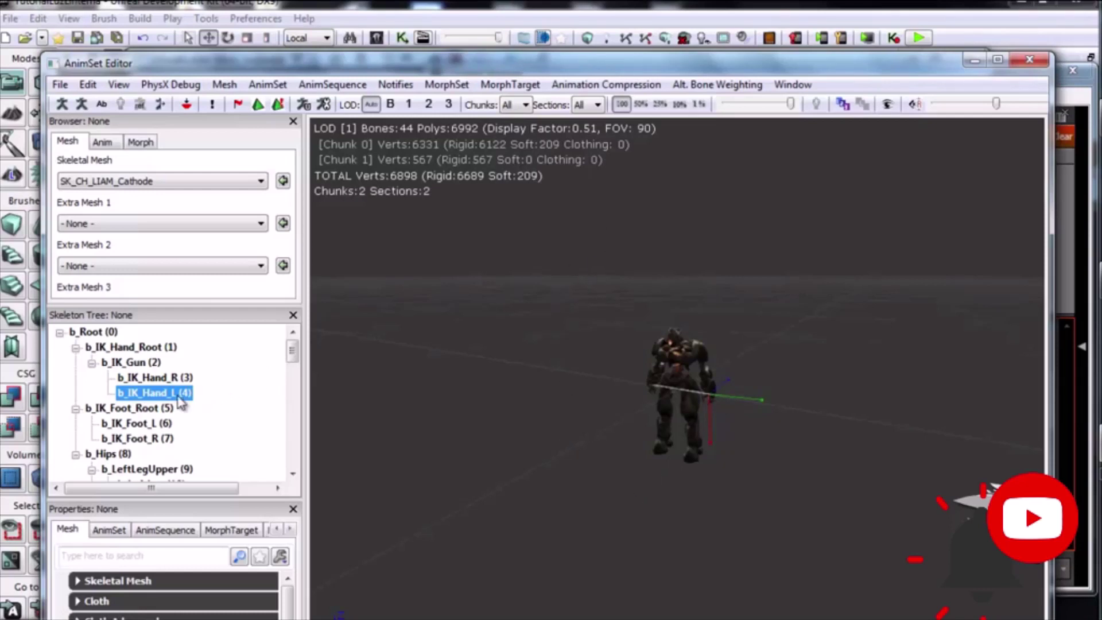
{"action": "right_click", "coordinate": [160, 395]}
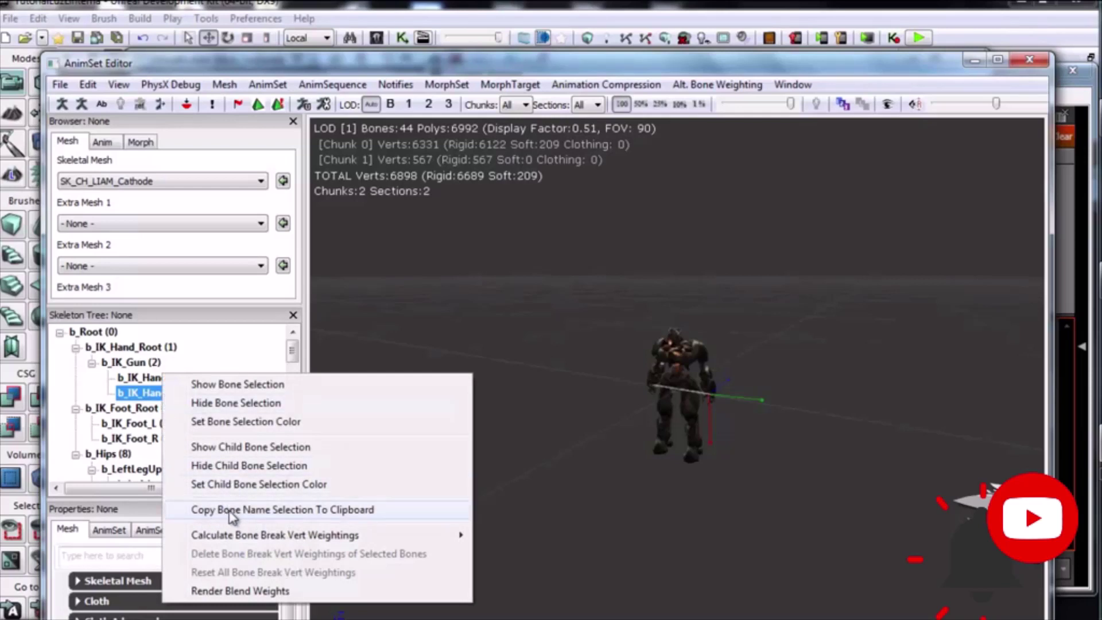
{"action": "left_click", "coordinate": [267, 511]}
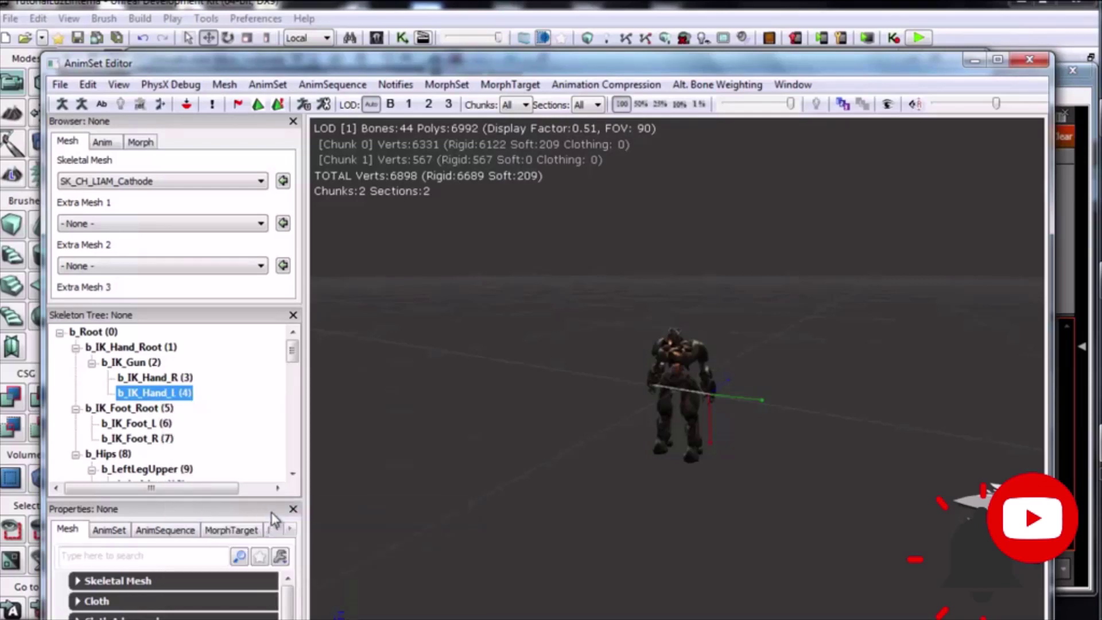
Close the AnimSet Editor and Content Browser, then paste b_IK_Hand_L into Attach to Actor's Bone Name.
{"action": "left_click", "coordinate": [1030, 61]}
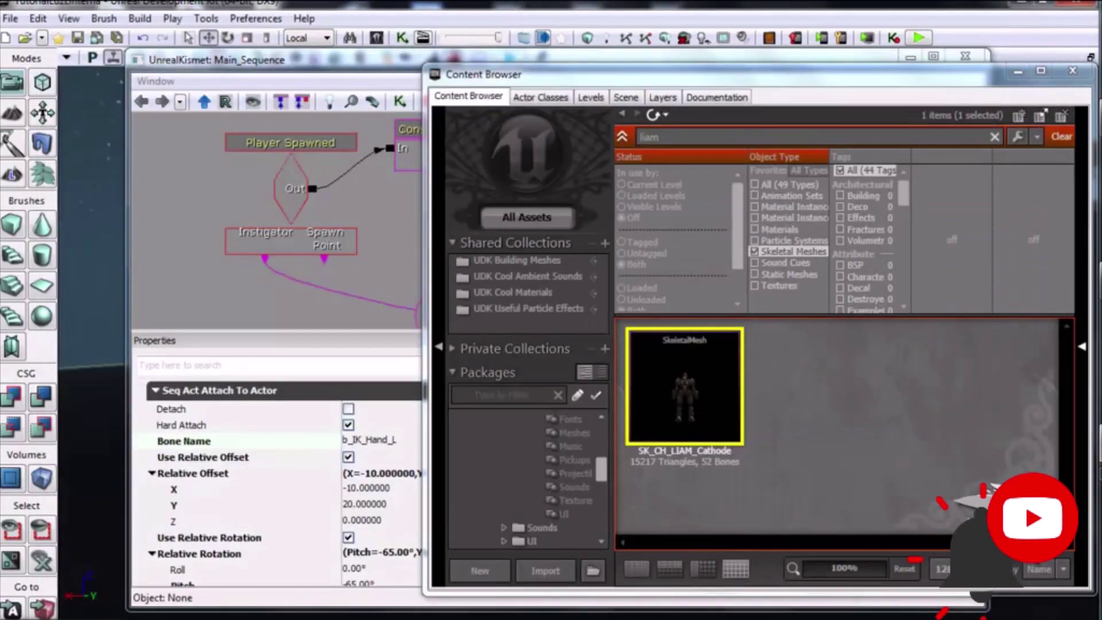
{"action": "left_click", "coordinate": [1074, 71]}
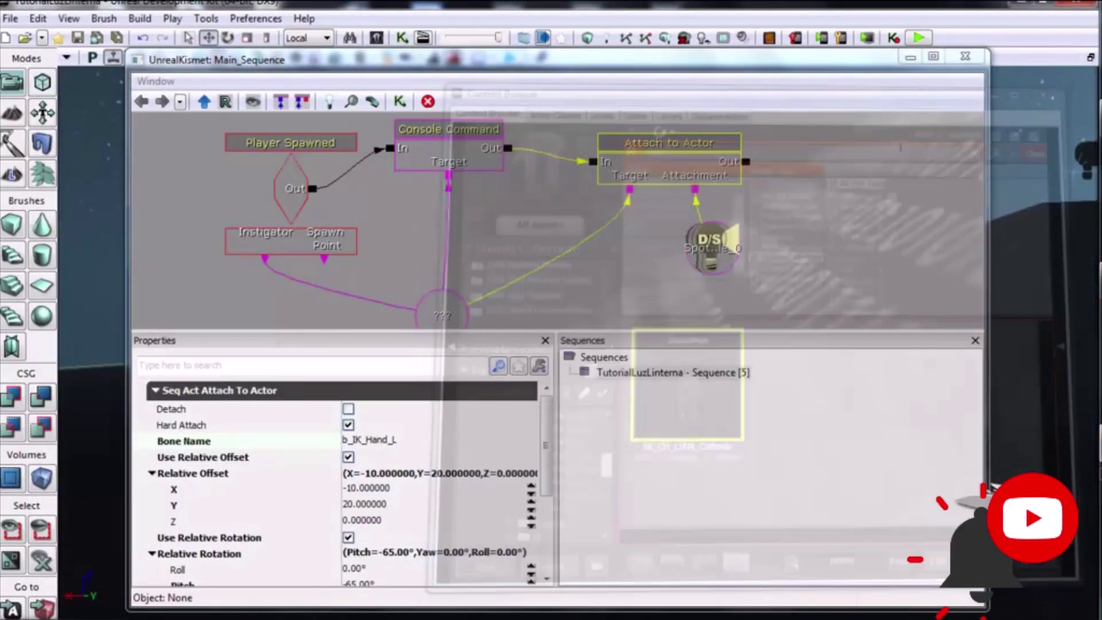
{"action": "left_click", "coordinate": [411, 446]}
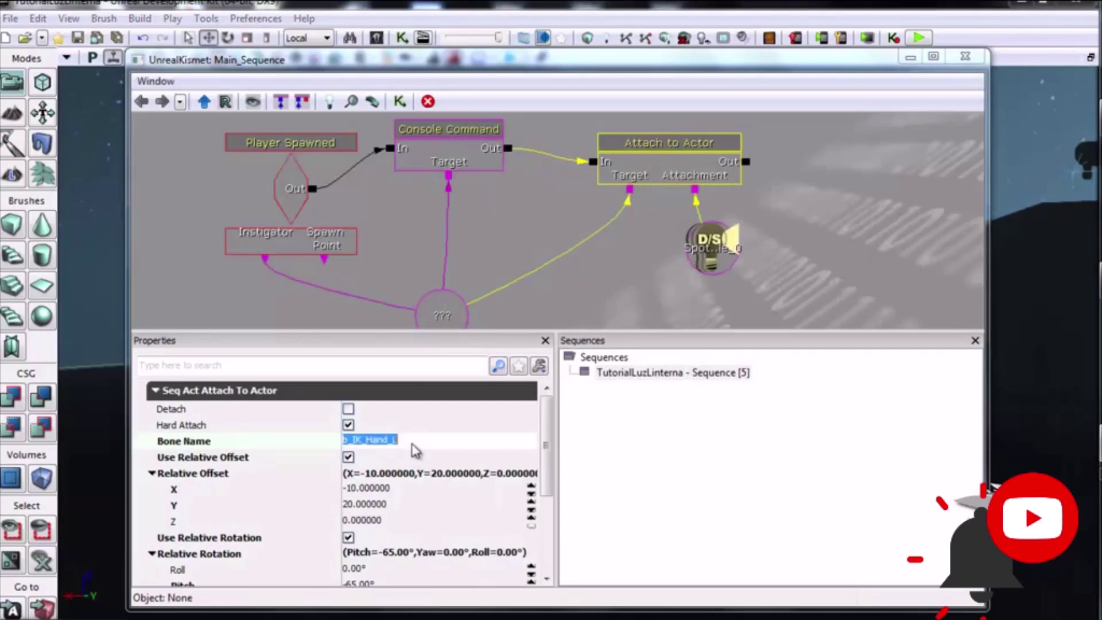
{"action": "right_click", "coordinate": [414, 450]}
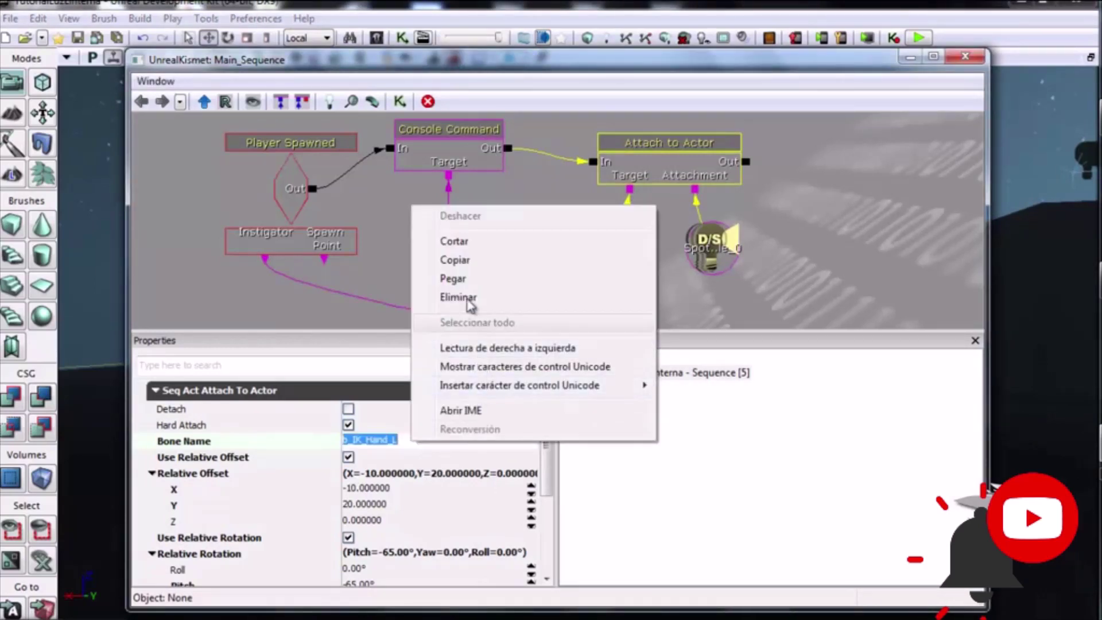
{"action": "left_click", "coordinate": [470, 283]}
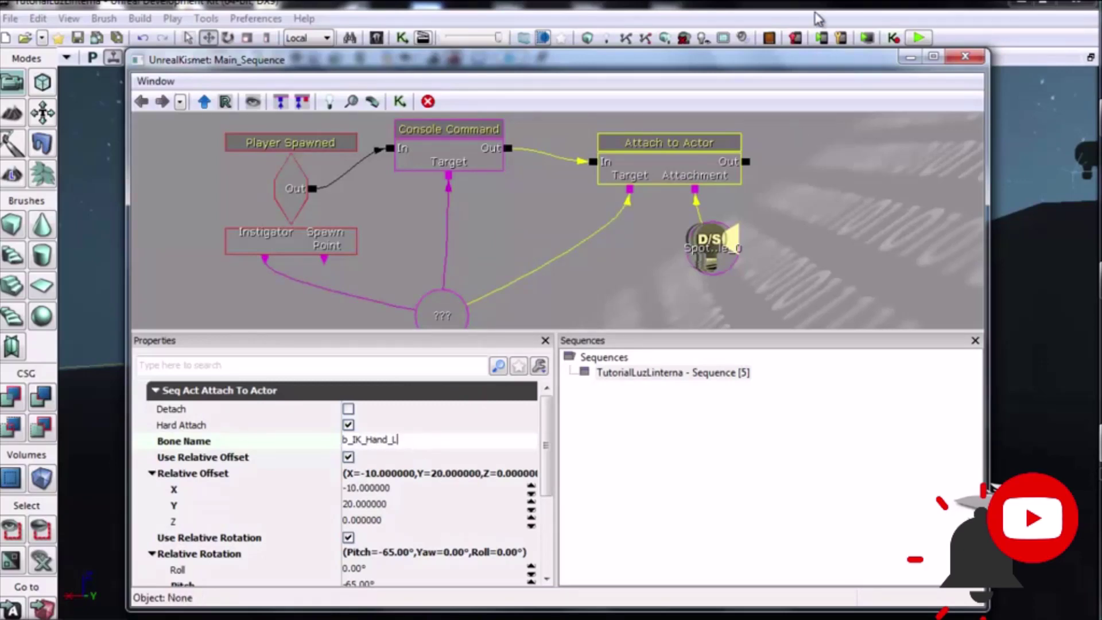
{"action": "left_click_drag", "start_coordinate": [724, 62], "coordinate": [830, 34]}
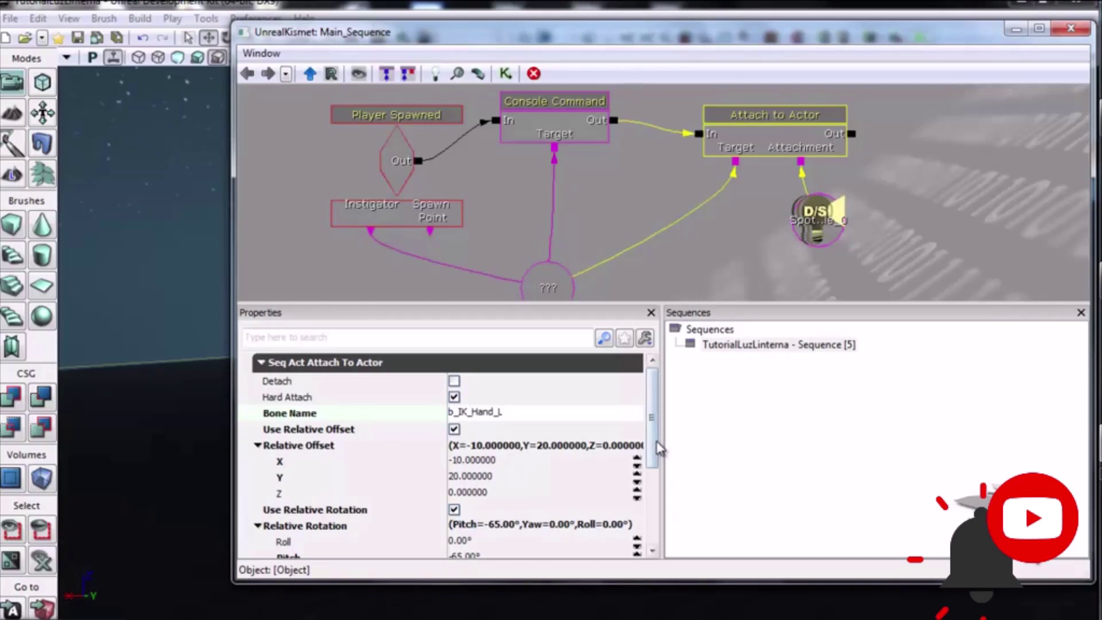
Verify the attachment's Pitch rotation is -65°, then close the Kismet sequence editor.
{"action": "left_click_drag", "start_coordinate": [657, 444], "coordinate": [655, 495]}
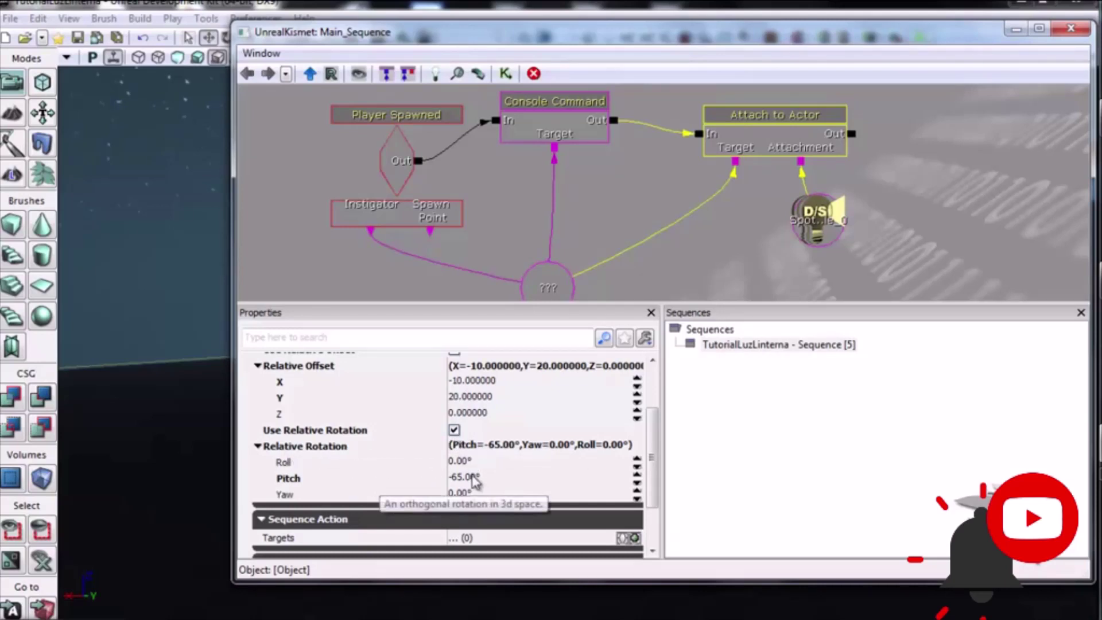
{"action": "left_click", "coordinate": [458, 481]}
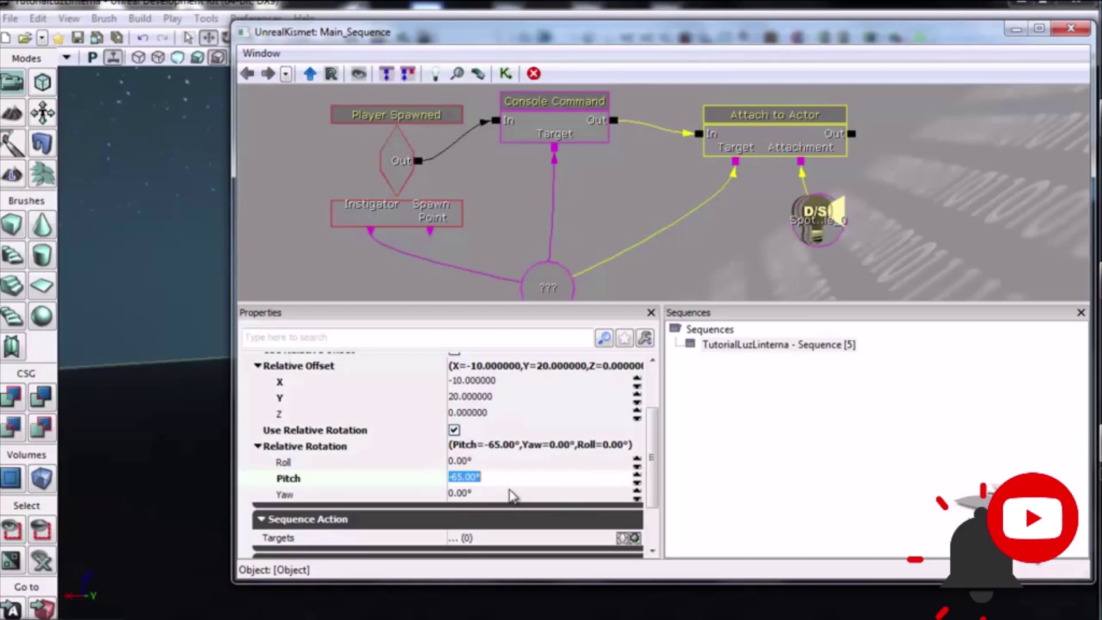
{"action": "scroll", "coordinate": [509, 488], "scroll_direction": "up", "scroll_amount": 3}
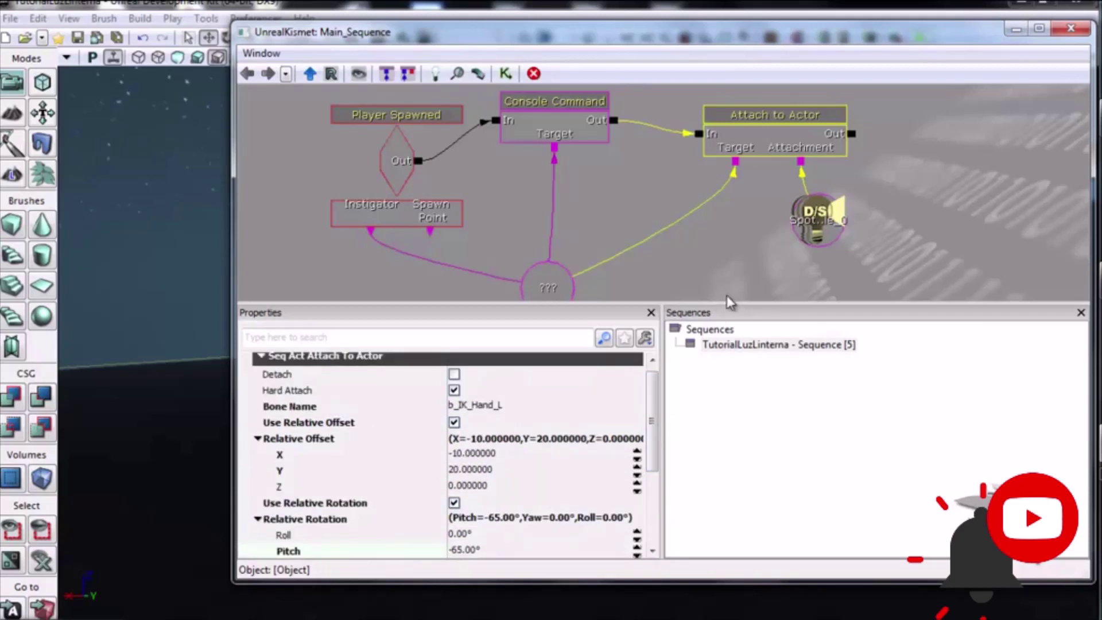
{"action": "left_click_drag", "start_coordinate": [736, 282], "coordinate": [703, 262]}
{"action": "scroll", "coordinate": [686, 253], "scroll_direction": "down", "scroll_amount": 1}
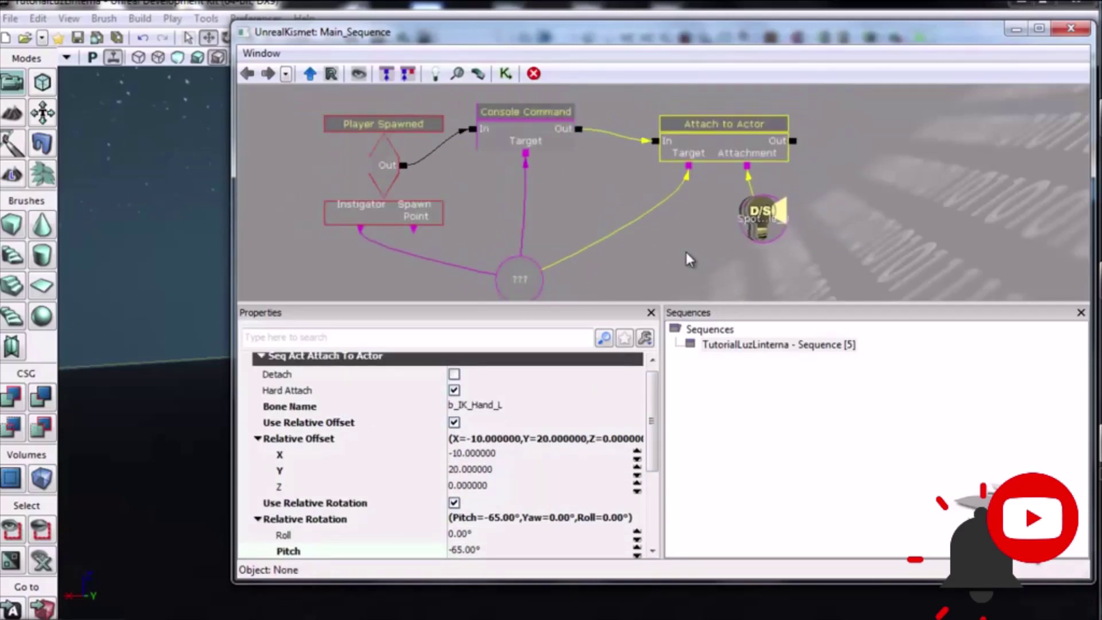
{"action": "scroll", "coordinate": [687, 253], "scroll_direction": "down", "scroll_amount": 1}
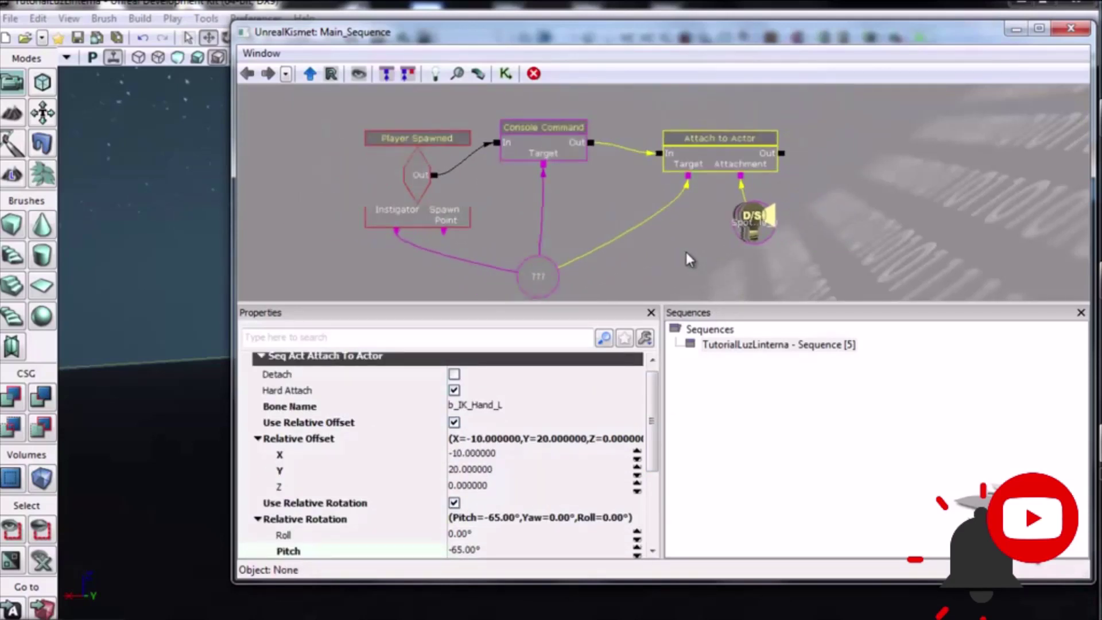
{"action": "left_click", "coordinate": [1071, 28]}
Save and play the map, walking toward the dark cube to watch the flashlight, then exit with Esc.
{"action": "left_click", "coordinate": [920, 37]}
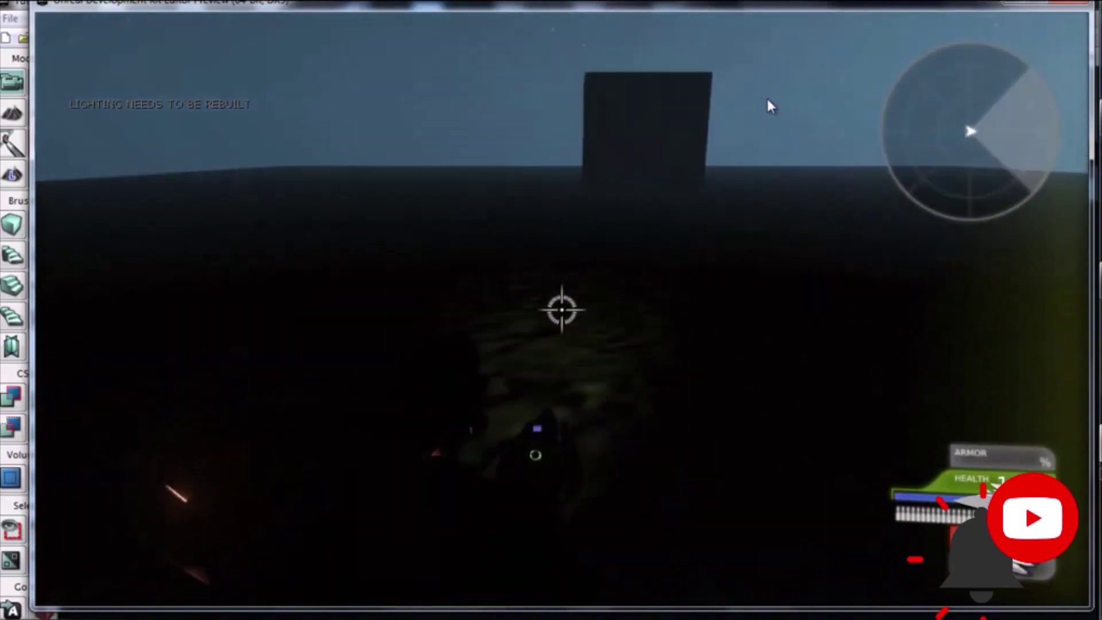
{"action": "mouse_move", "coordinate": [732, 88]}
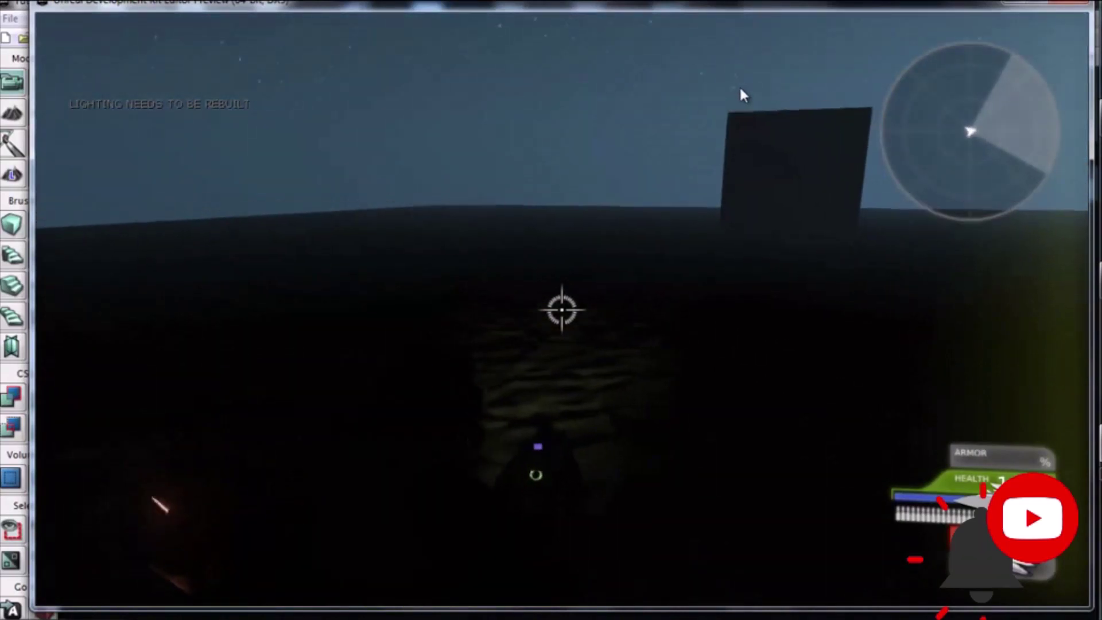
{"action": "mouse_move", "coordinate": [780, 85]}
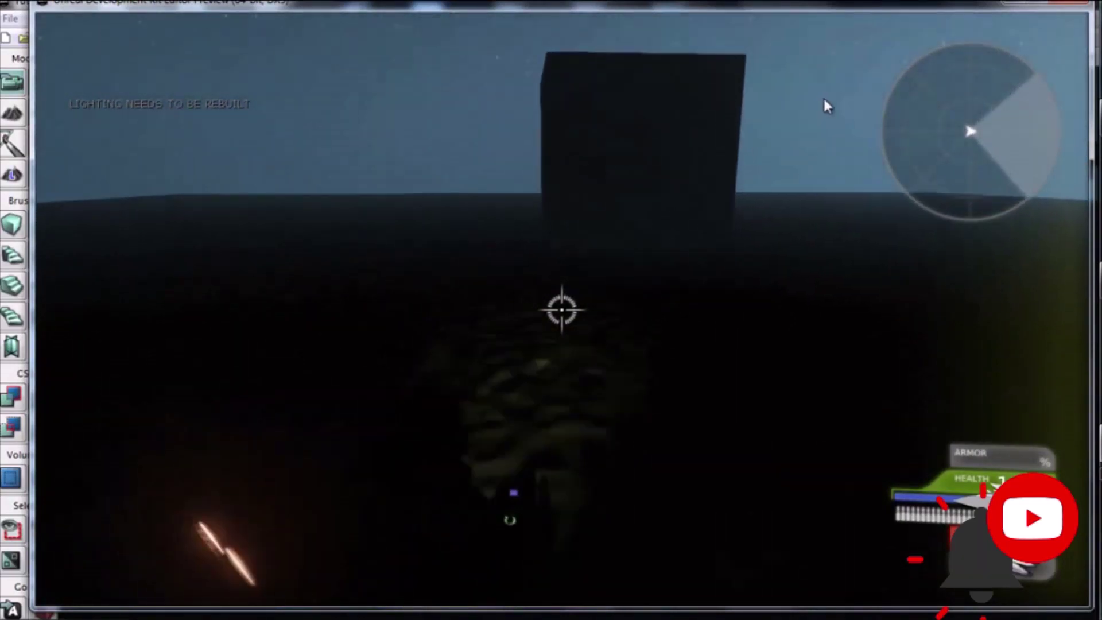
{"action": "key", "text": "w"}
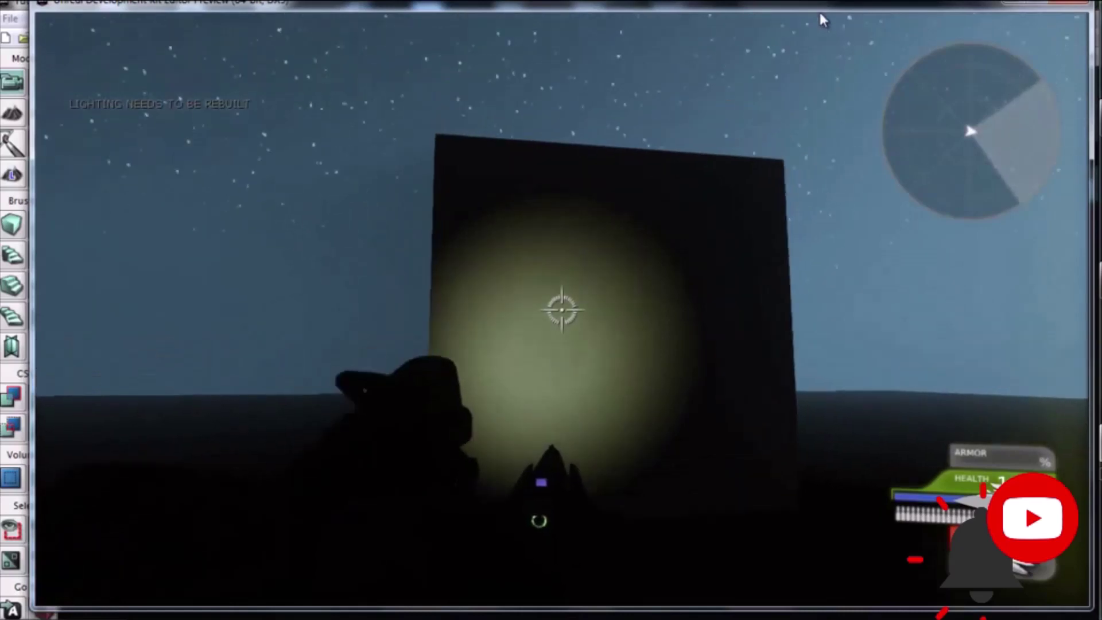
{"action": "mouse_move", "coordinate": [880, 20]}
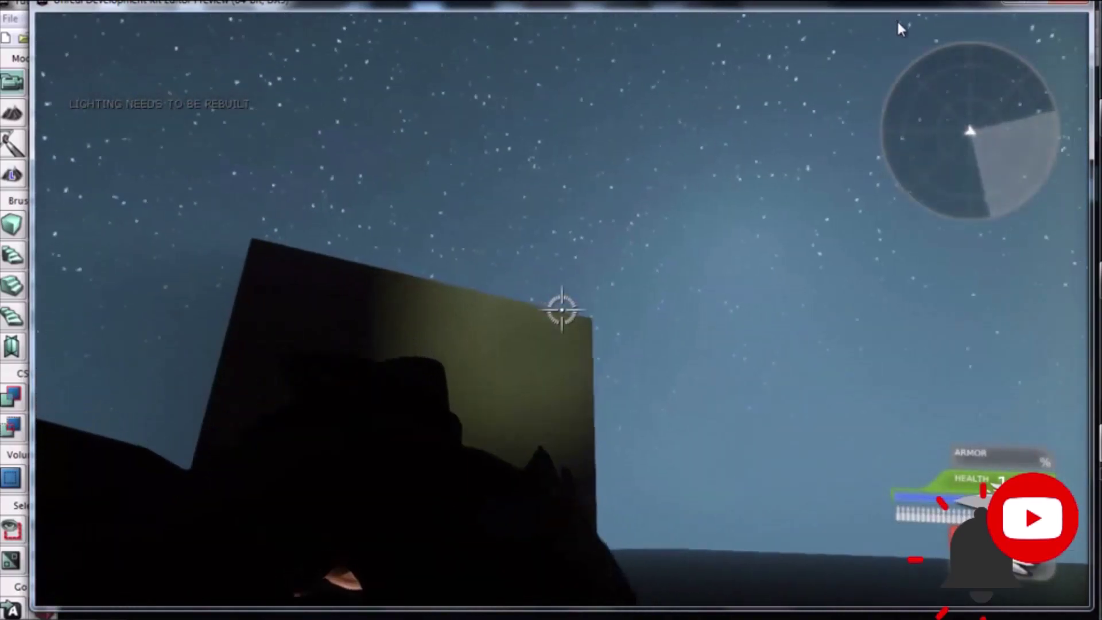
{"action": "mouse_move", "coordinate": [804, 70]}
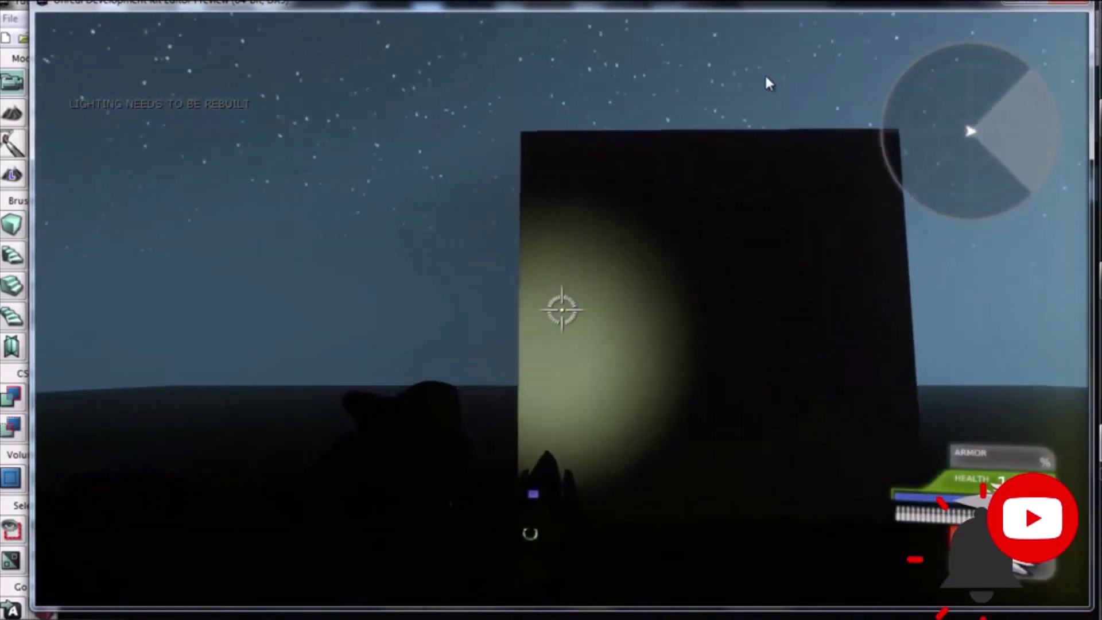
{"action": "mouse_move", "coordinate": [655, 127]}
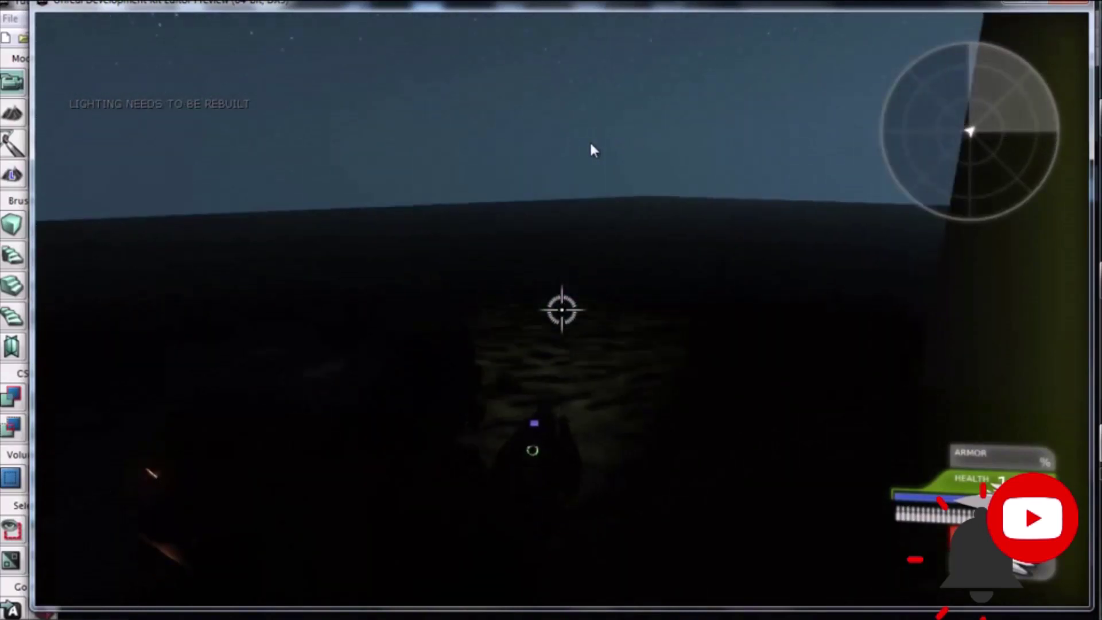
{"action": "mouse_move", "coordinate": [511, 165]}
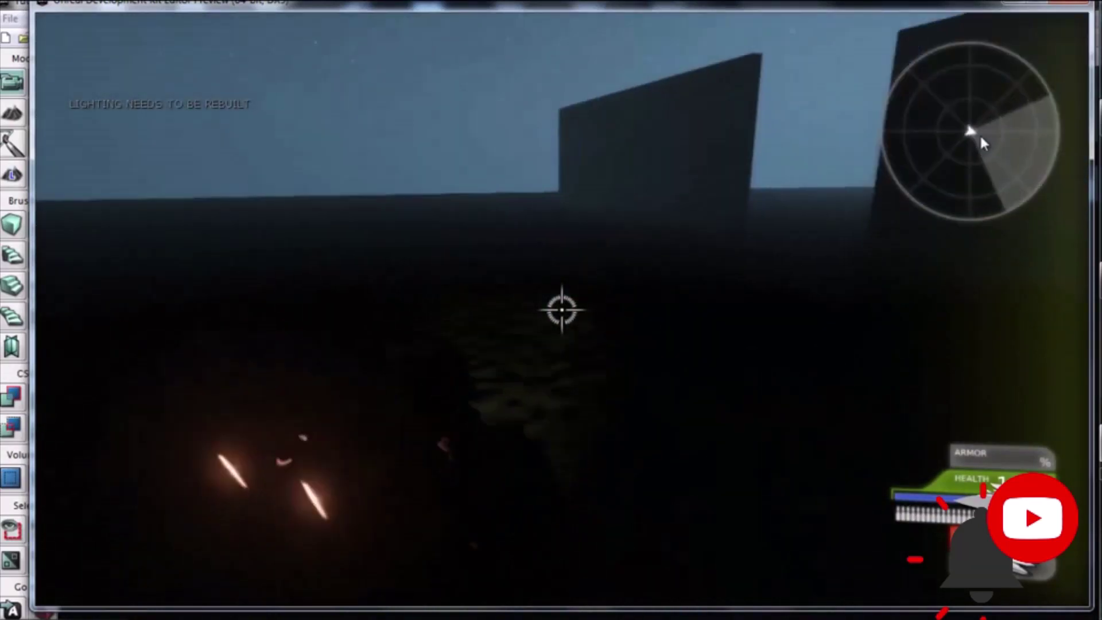
{"action": "mouse_move", "coordinate": [994, 143]}
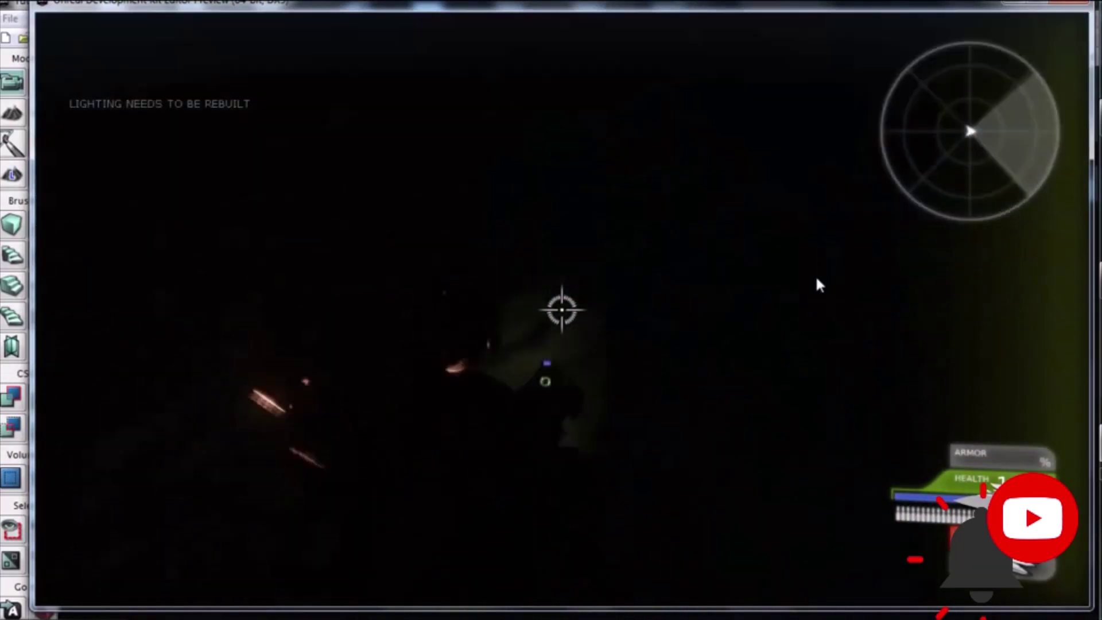
{"action": "mouse_move", "coordinate": [995, 123]}
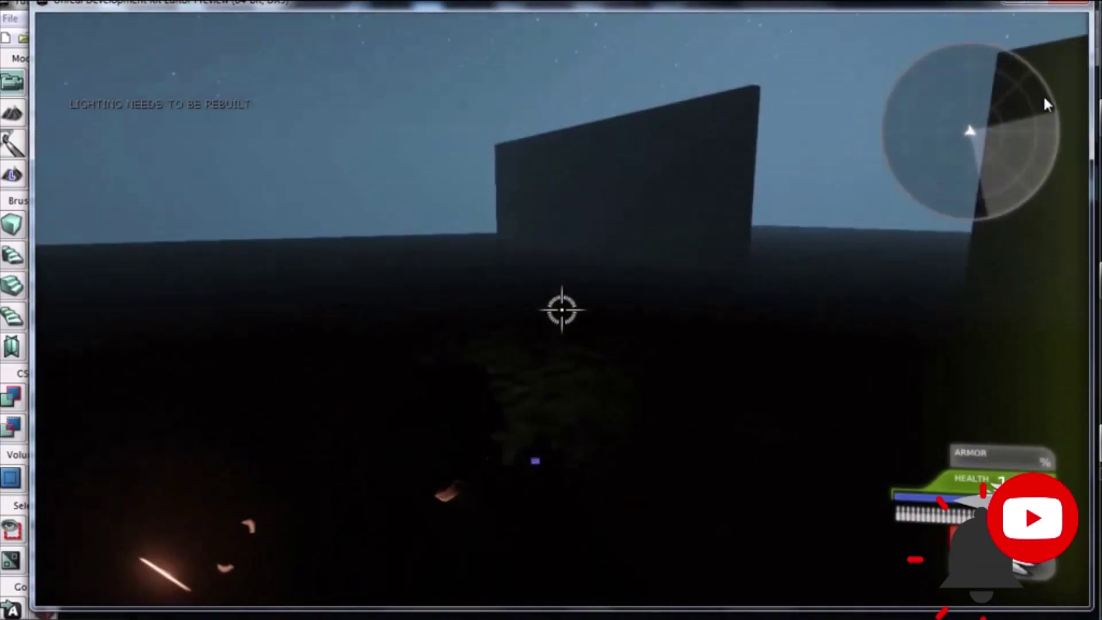
{"action": "mouse_move", "coordinate": [1058, 91]}
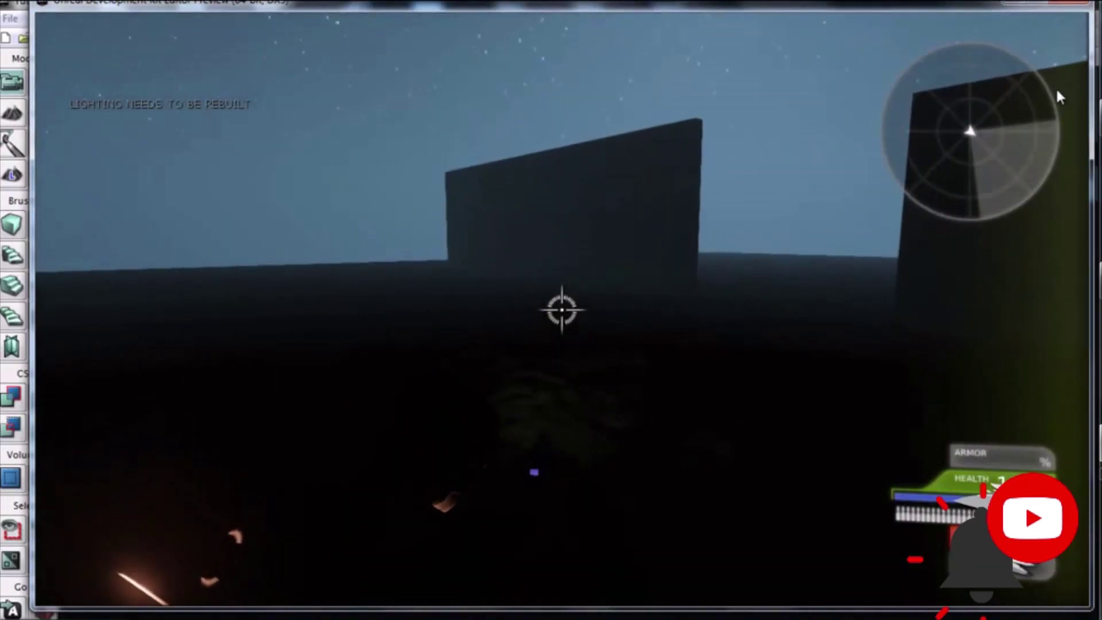
{"action": "mouse_move", "coordinate": [908, 310]}
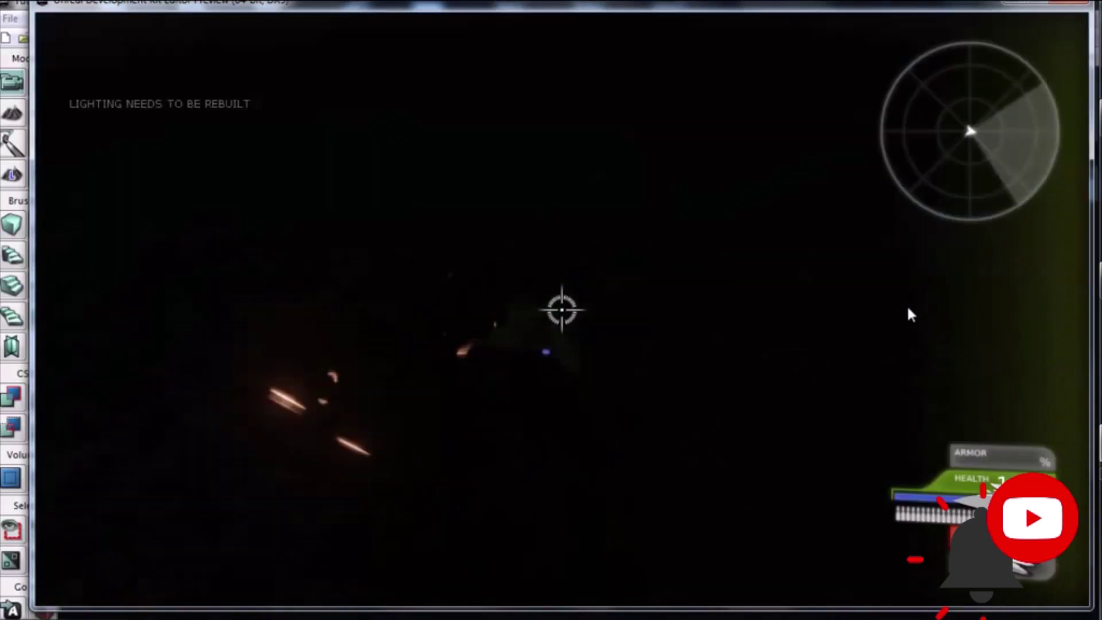
{"action": "key", "text": "Escape"}
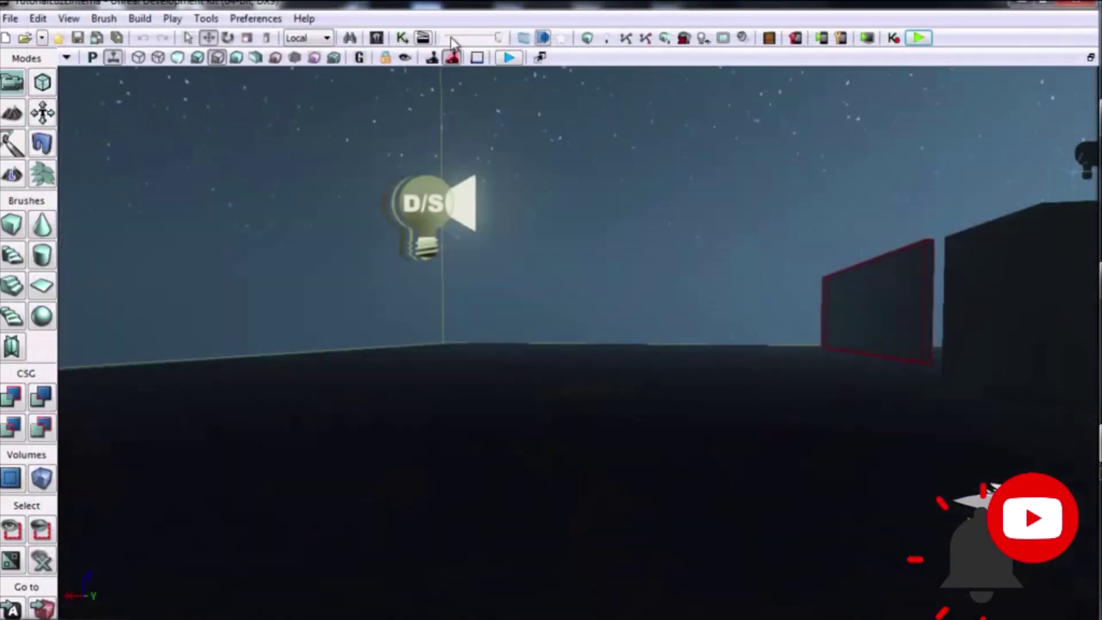
Open Kismet and inspect the Attach to Actor action's Bone Name value.
{"action": "left_click", "coordinate": [402, 37]}
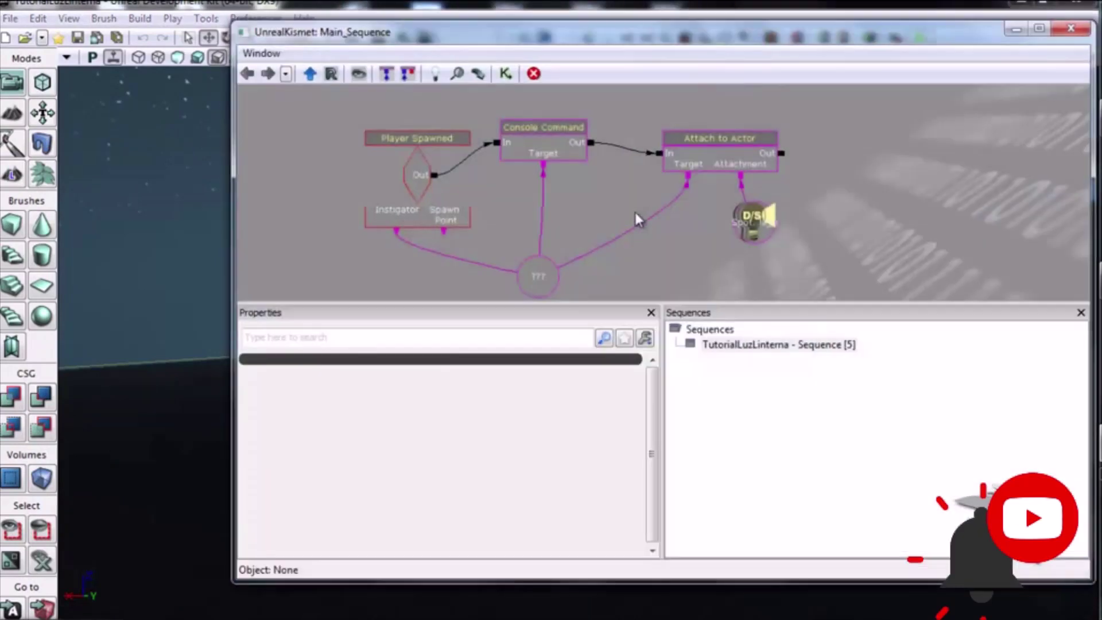
{"action": "left_click", "coordinate": [723, 160]}
{"action": "left_click", "coordinate": [511, 411]}
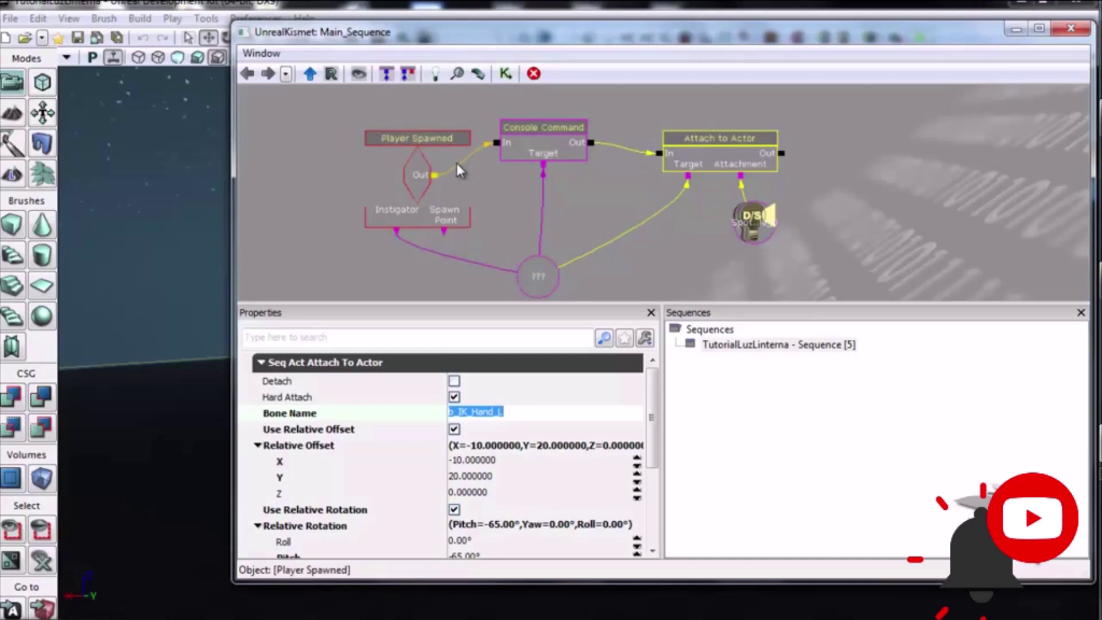
Break both Console Command links and connect Player Spawned's Out directly to Attach to Actor's In.
{"action": "left_click_drag", "start_coordinate": [453, 160], "coordinate": [655, 164]}
{"action": "left_click", "coordinate": [433, 175], "text": "alt"}
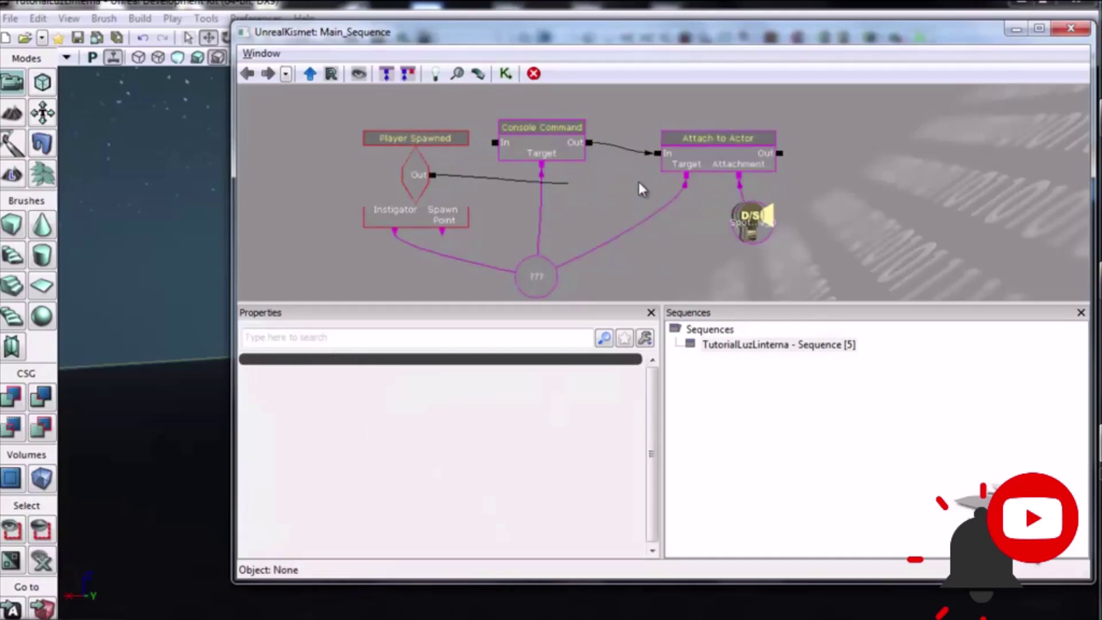
{"action": "left_click", "coordinate": [658, 153], "text": "alt"}
{"action": "left_click_drag", "start_coordinate": [658, 154], "coordinate": [434, 175]}
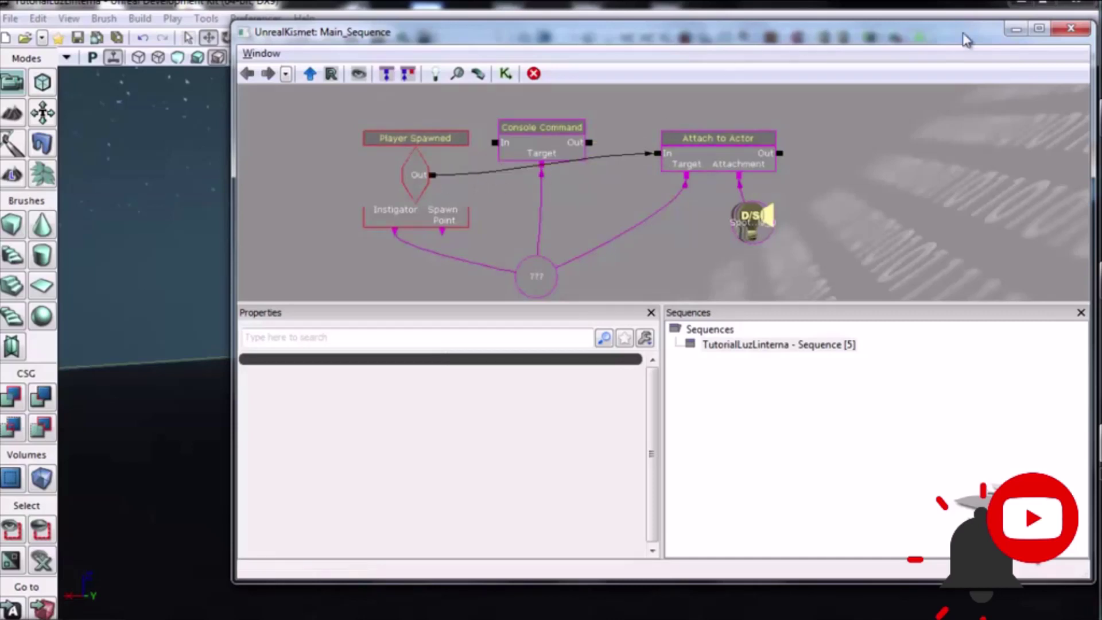
{"action": "mouse_move", "coordinate": [951, 49]}
{"action": "left_mouse_down"}
{"action": "mouse_move", "coordinate": [940, 62]}
{"action": "mouse_move", "coordinate": [916, 56]}
{"action": "left_mouse_up"}
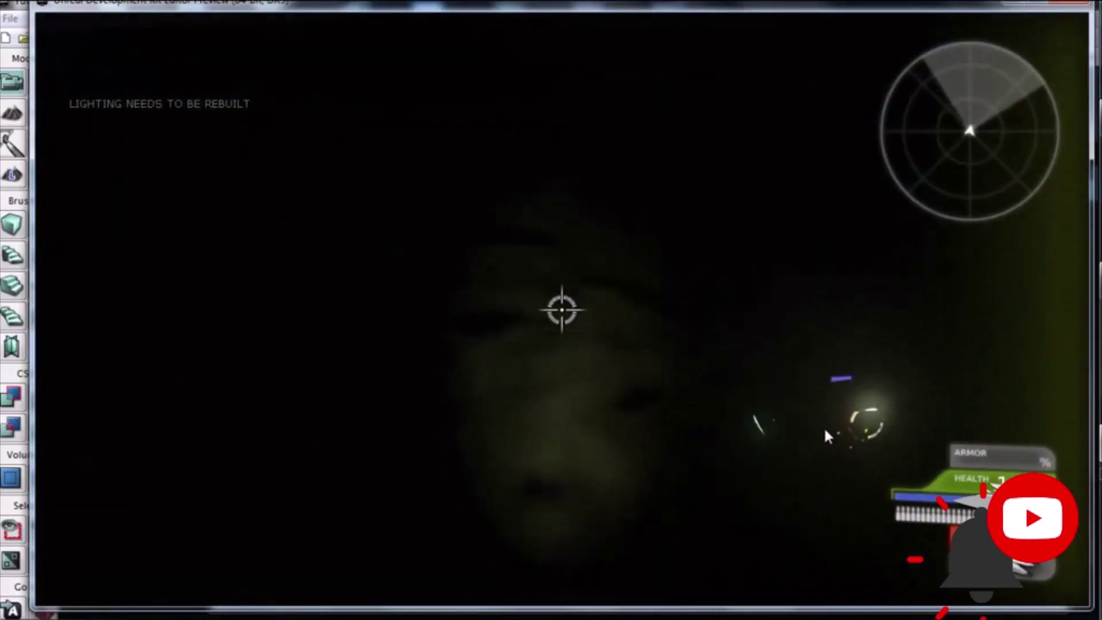
Exit the preview, clear the Content Browser filter, and open SK_CH_Corrupt_Arms_MaleA_1P in the AnimSet Editor.
{"action": "key", "text": "Escape"}
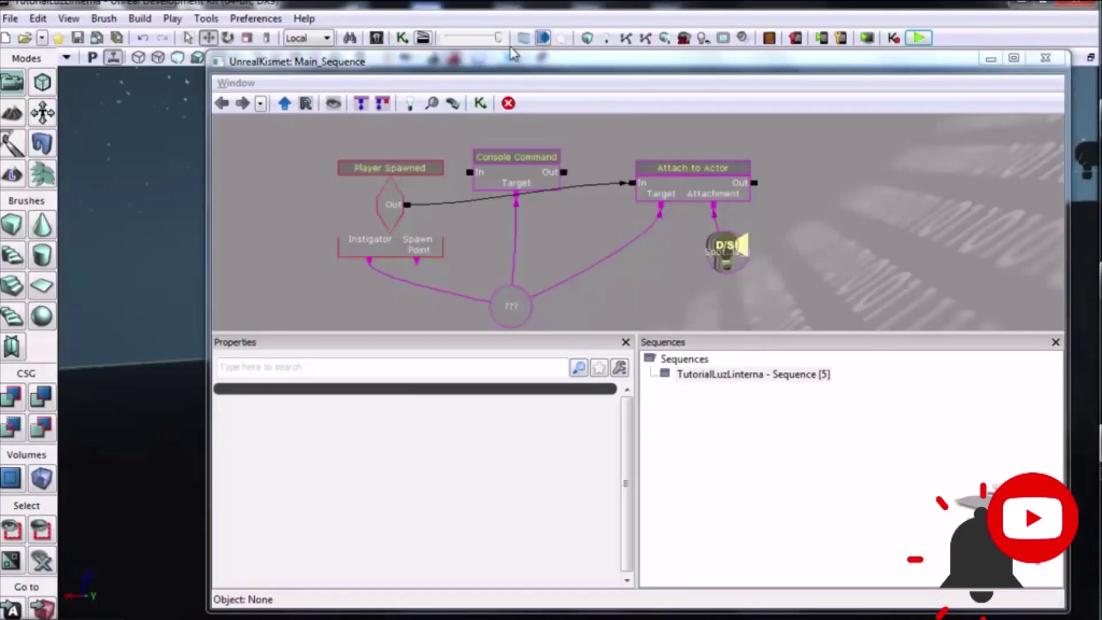
{"action": "left_click", "coordinate": [422, 39]}
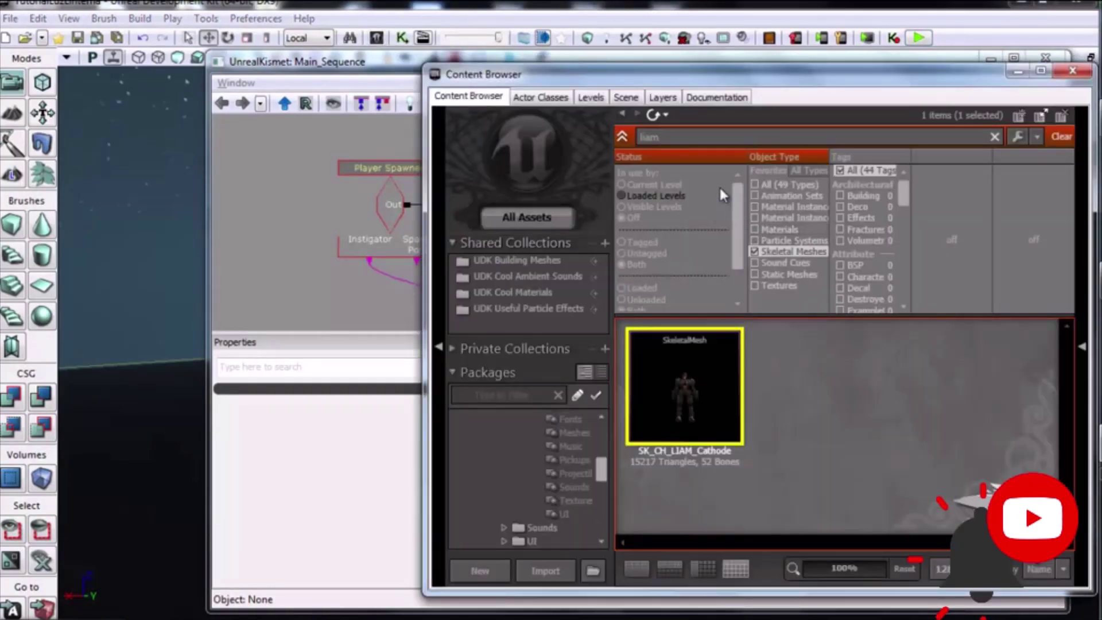
{"action": "left_click", "coordinate": [996, 137]}
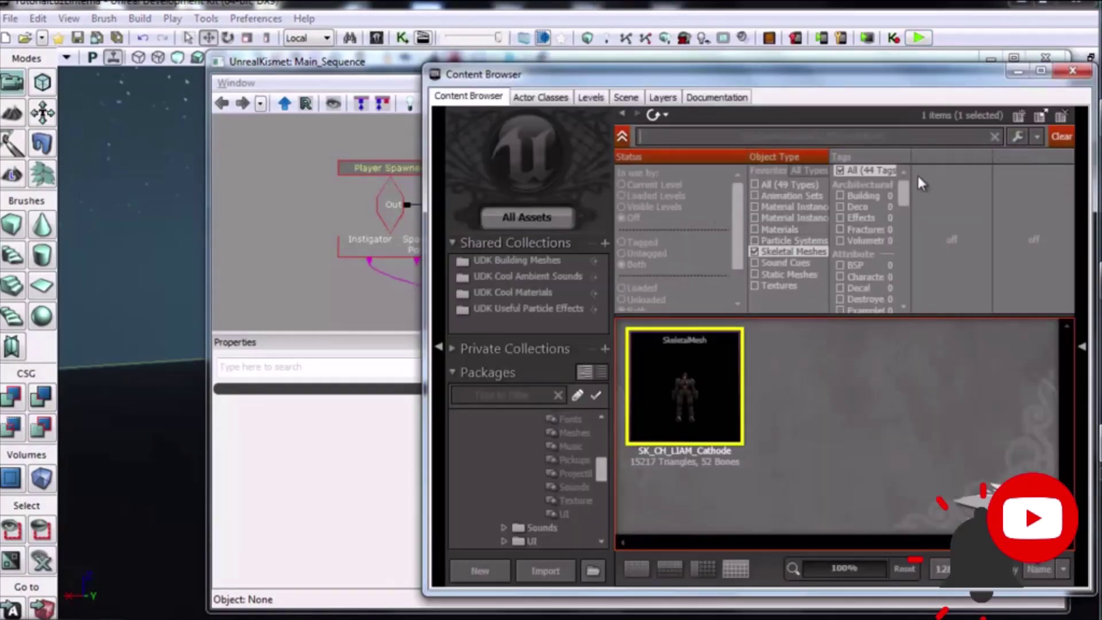
{"action": "scroll", "coordinate": [892, 326], "scroll_direction": "down", "scroll_amount": 3}
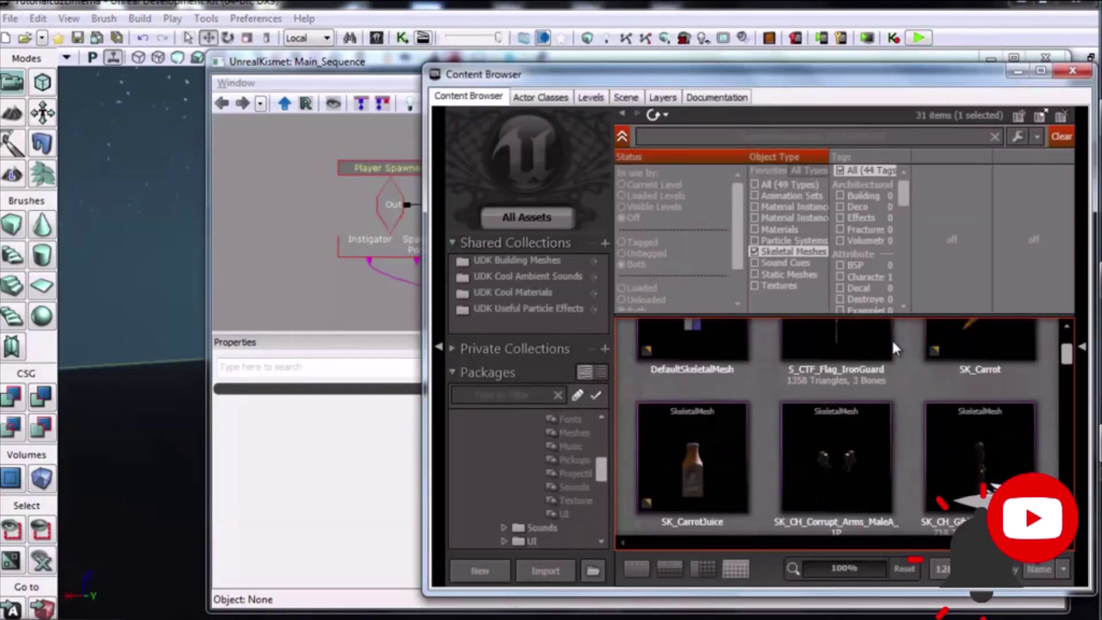
{"action": "double_click", "coordinate": [835, 429]}
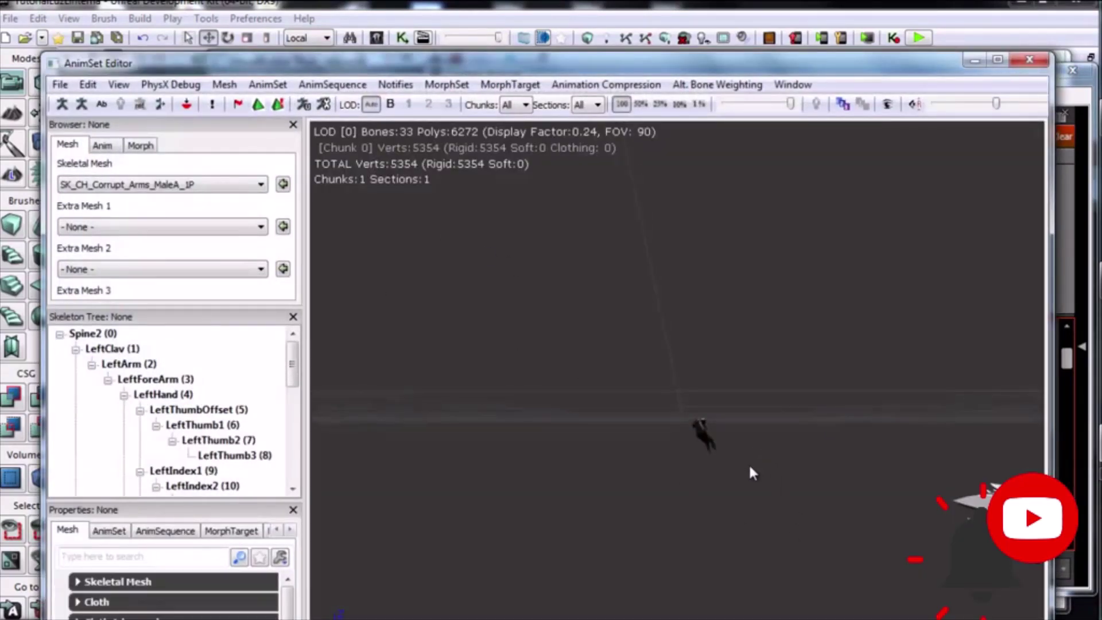
Zoom and rotate around the first-person arms mesh, then close the AnimSet Editor.
{"action": "right_click_drag", "start_coordinate": [780, 519], "coordinate": [791, 382]}
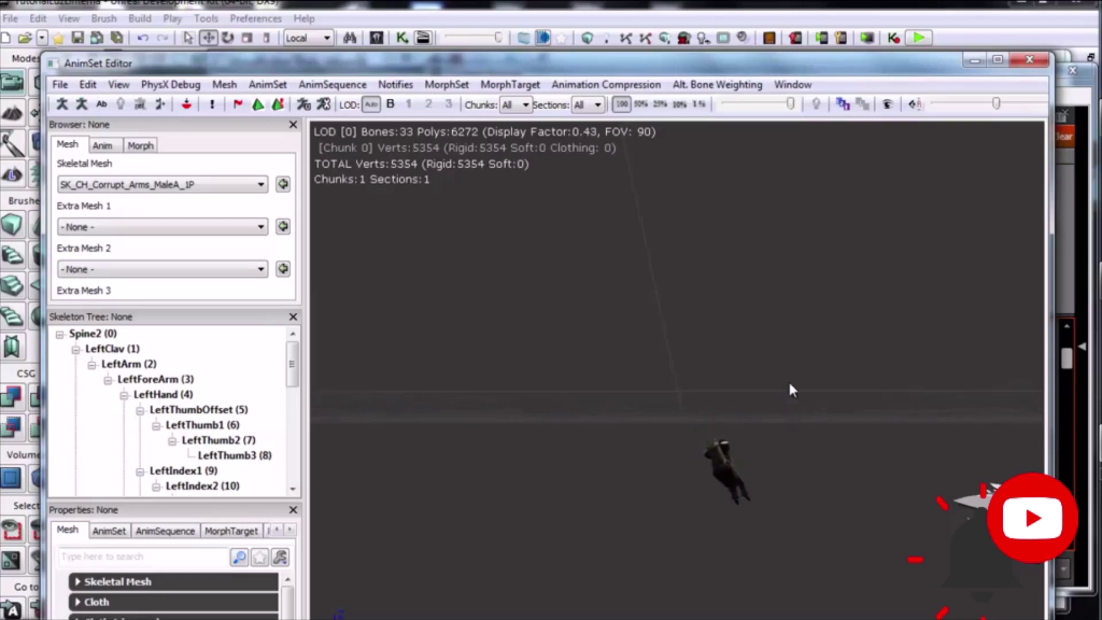
{"action": "mouse_move", "coordinate": [788, 371]}
{"action": "left_mouse_down"}
{"action": "mouse_move", "coordinate": [1042, 597]}
{"action": "mouse_move", "coordinate": [1022, 607]}
{"action": "left_mouse_up"}
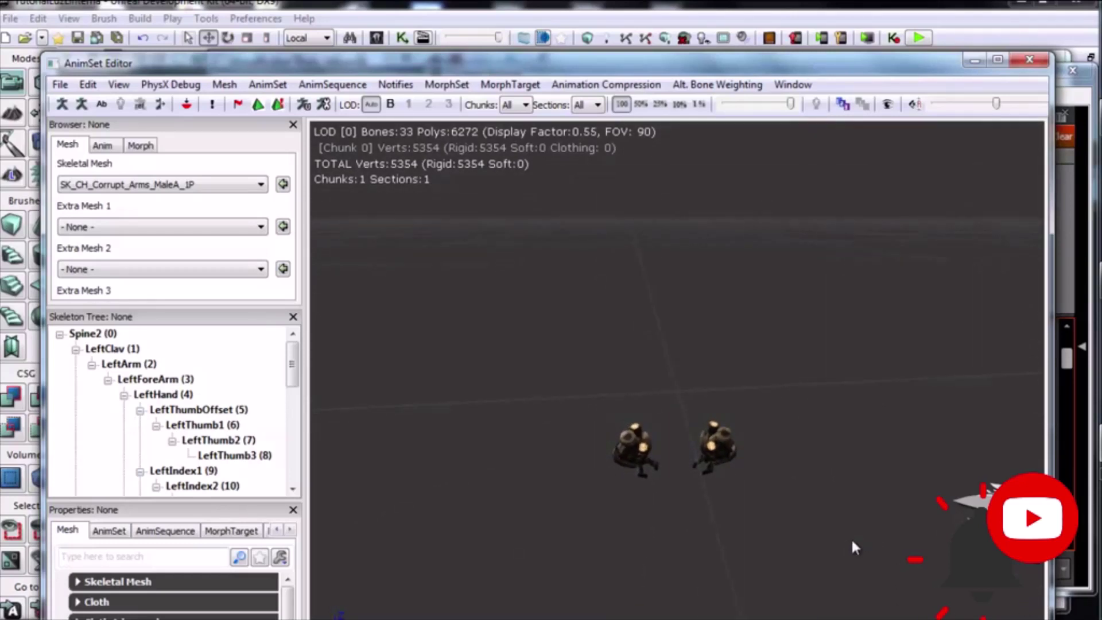
{"action": "left_click_drag", "start_coordinate": [807, 528], "coordinate": [815, 520]}
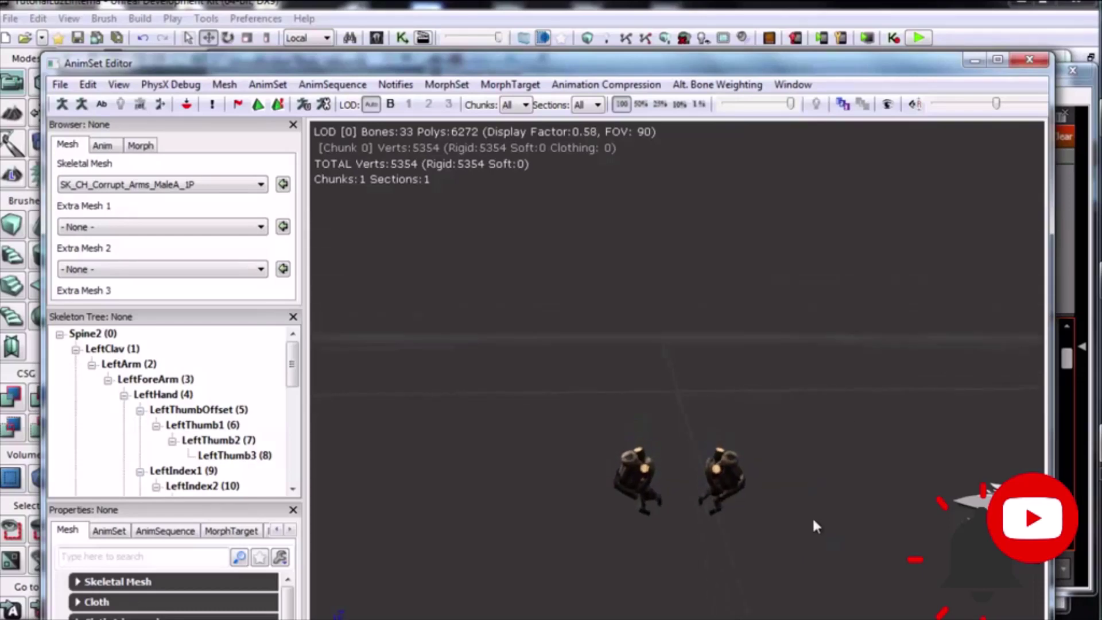
{"action": "left_click", "coordinate": [1030, 60]}
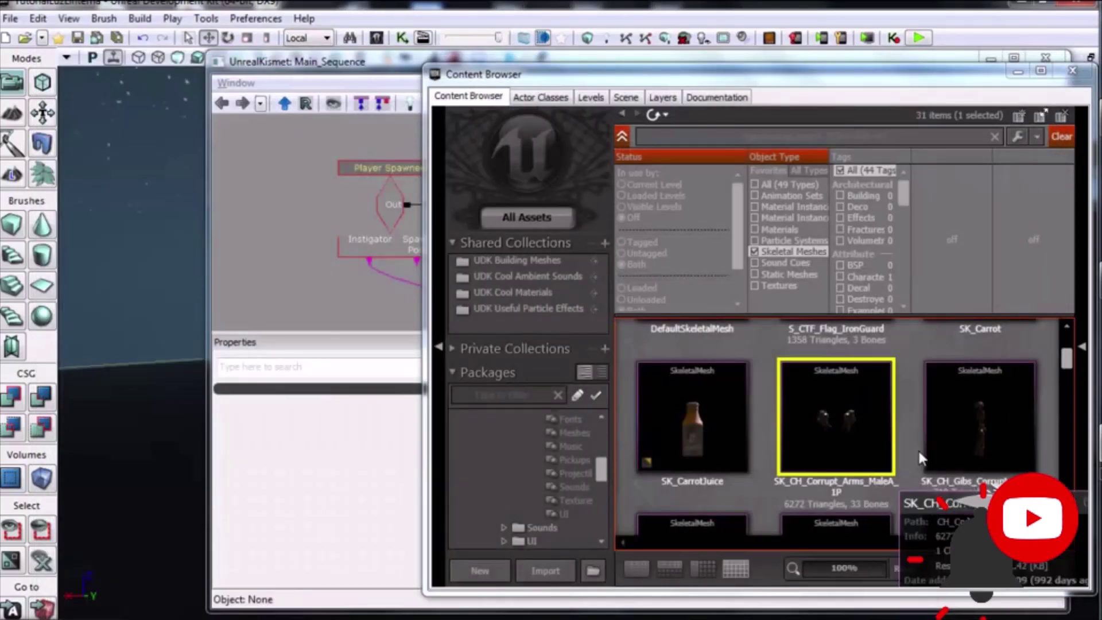
{"action": "scroll", "coordinate": [918, 457], "scroll_direction": "down", "scroll_amount": 1}
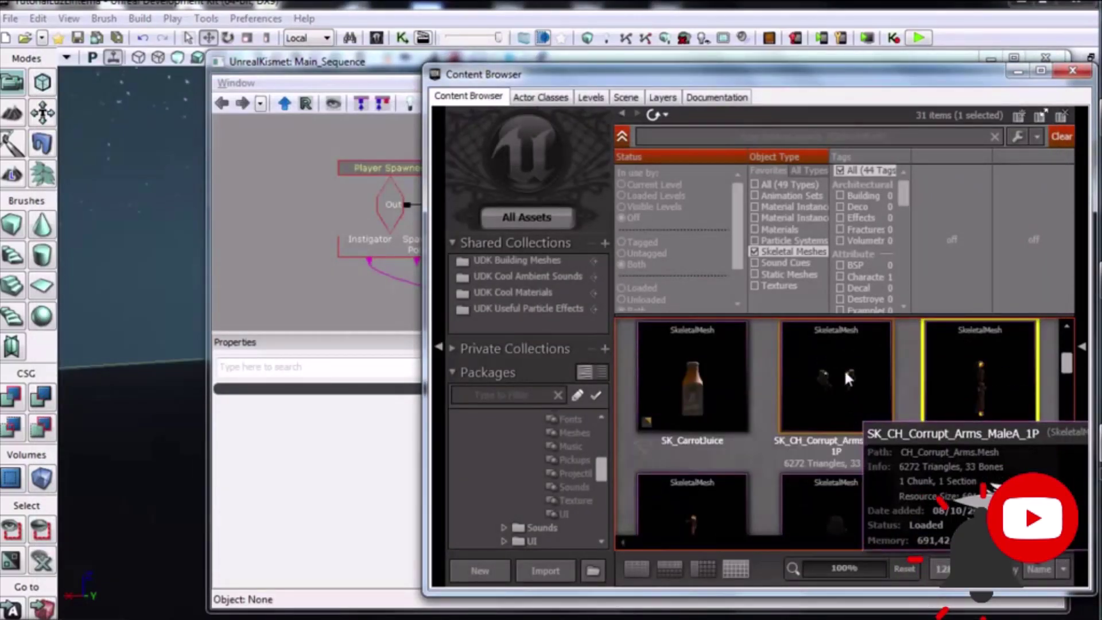
Remove the Player Spawned→Attach to Actor link and chain Player Spawned→Console Command→Attach to Actor.
{"action": "left_click", "coordinate": [1061, 70]}
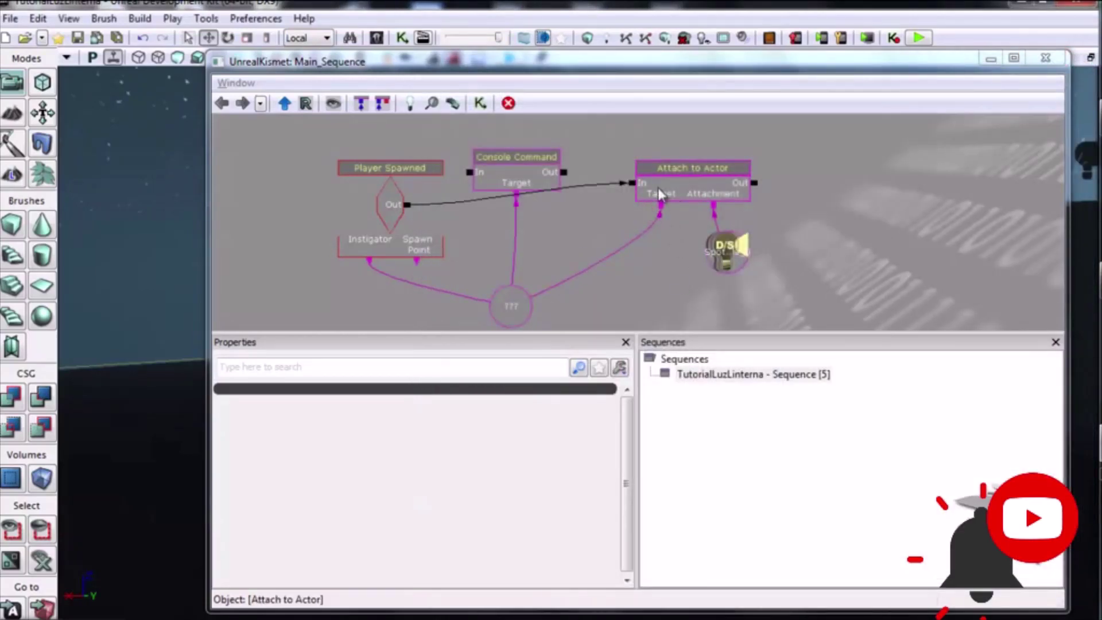
{"action": "left_click", "coordinate": [630, 183], "text": "alt"}
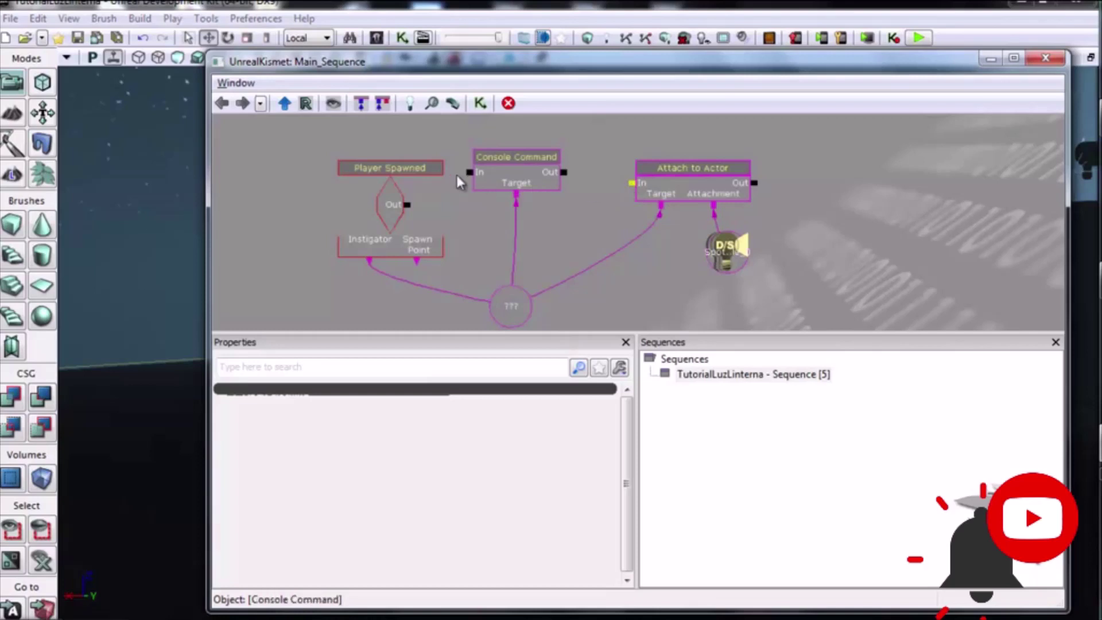
{"action": "left_click_drag", "start_coordinate": [469, 172], "coordinate": [408, 205]}
{"action": "left_click_drag", "start_coordinate": [564, 172], "coordinate": [634, 183]}
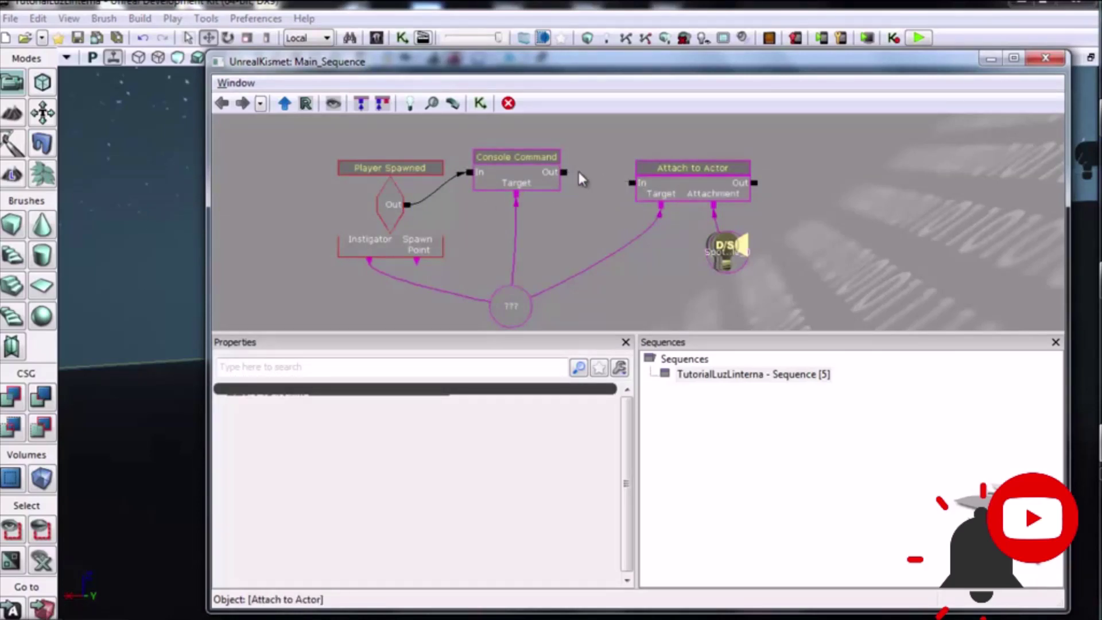
{"action": "left_click_drag", "start_coordinate": [564, 171], "coordinate": [631, 183]}
{"action": "left_click", "coordinate": [922, 39]}
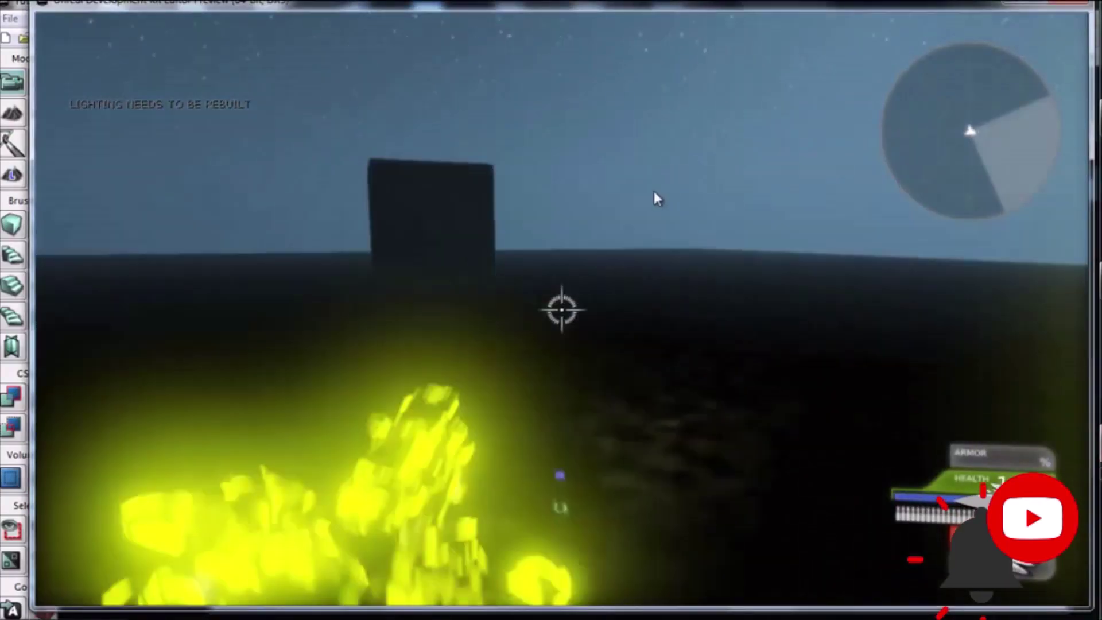
{"action": "key", "text": "w"}
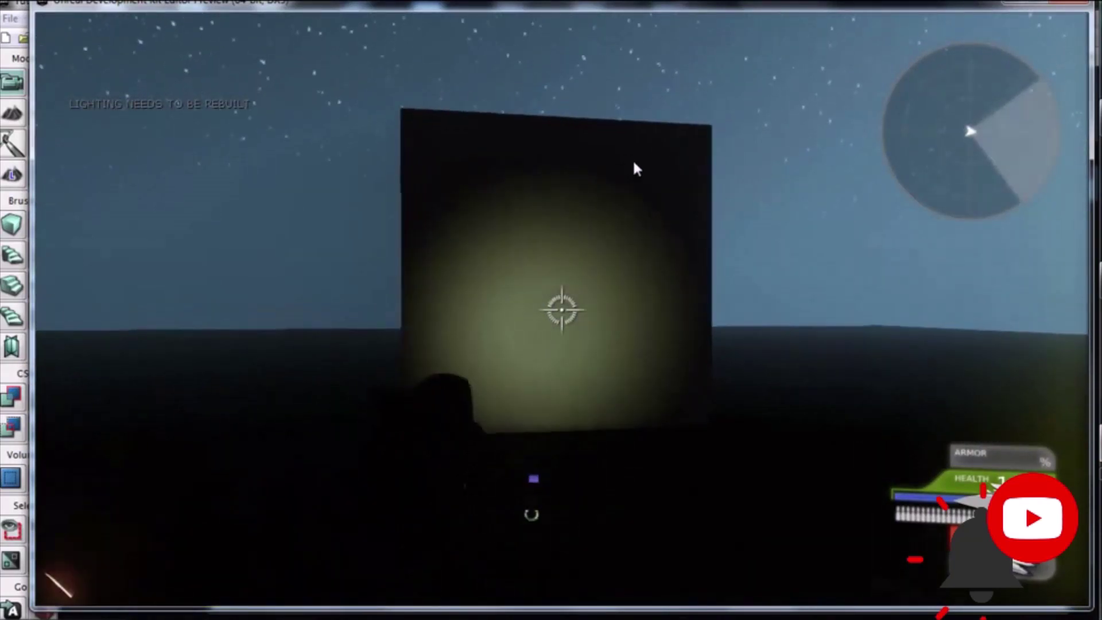
{"action": "left_click", "coordinate": [724, 184]}
{"action": "mouse_move", "coordinate": [794, 231]}
{"action": "left_mouse_down"}
{"action": "mouse_move", "coordinate": [1094, 150]}
{"action": "mouse_move", "coordinate": [1091, 18]}
{"action": "mouse_move", "coordinate": [821, 184]}
{"action": "mouse_move", "coordinate": [736, 191]}
{"action": "left_mouse_up"}
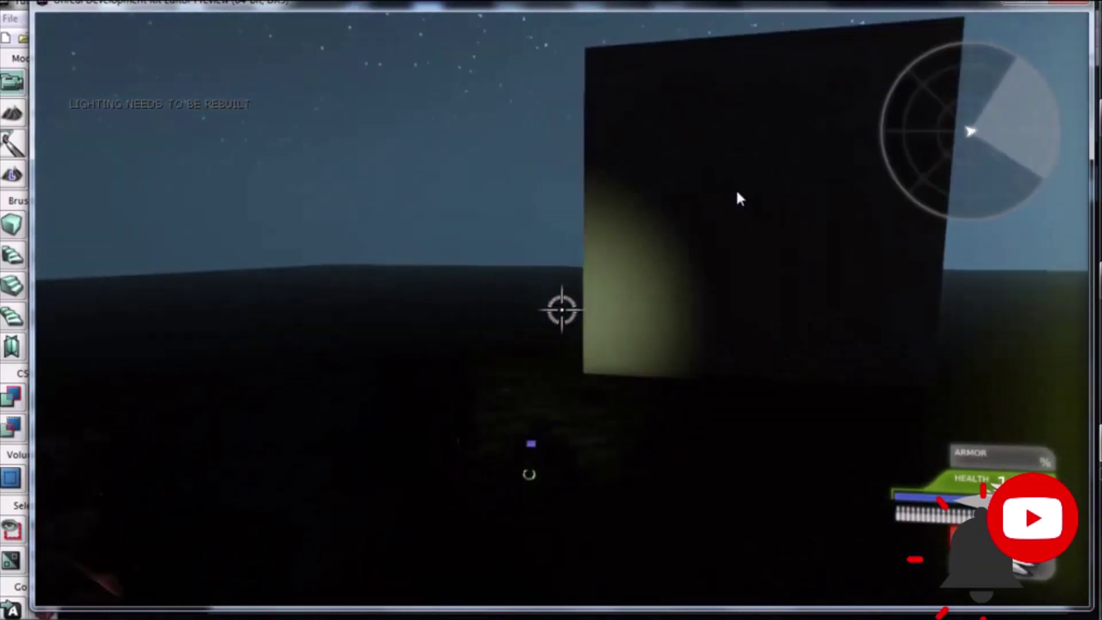
{"action": "key", "text": "Escape"}
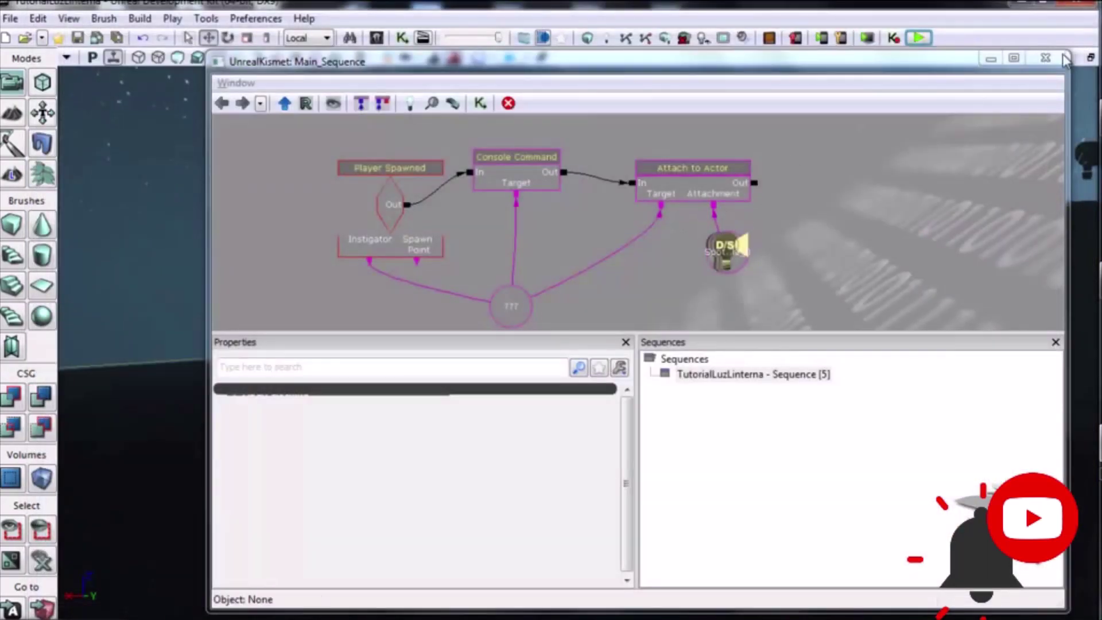
Close Kismet with F8 and select the dominant directional light above the dark box.
{"action": "key", "text": "F8"}
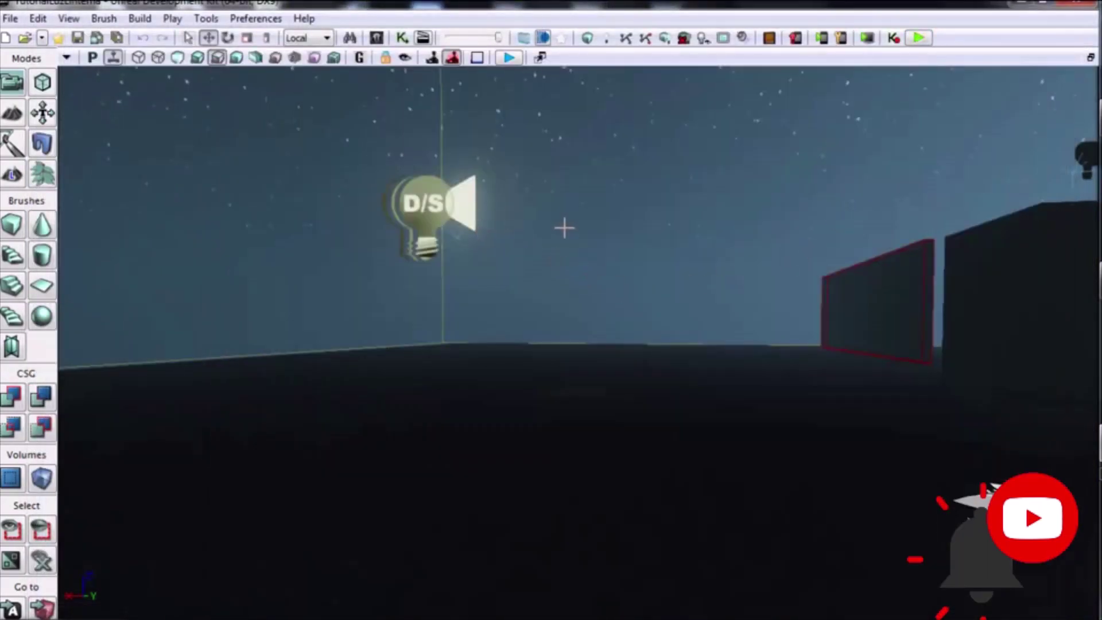
{"action": "left_click", "coordinate": [428, 226]}
{"action": "mouse_move", "coordinate": [697, 192]}
{"action": "left_mouse_down"}
{"action": "mouse_move", "coordinate": [867, 183]}
{"action": "mouse_move", "coordinate": [855, 162]}
{"action": "left_mouse_up"}
{"action": "left_click", "coordinate": [827, 187]}
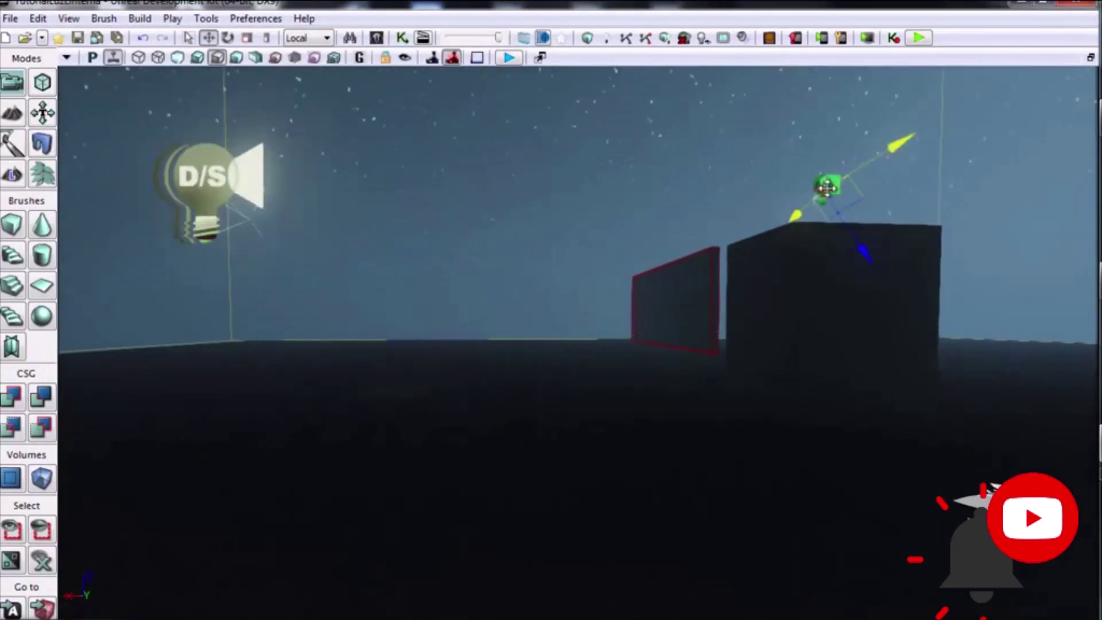
{"action": "mouse_move", "coordinate": [705, 394]}
{"action": "left_mouse_down"}
{"action": "mouse_move", "coordinate": [809, 335]}
{"action": "mouse_move", "coordinate": [848, 130]}
{"action": "mouse_move", "coordinate": [709, 403]}
{"action": "left_mouse_up"}
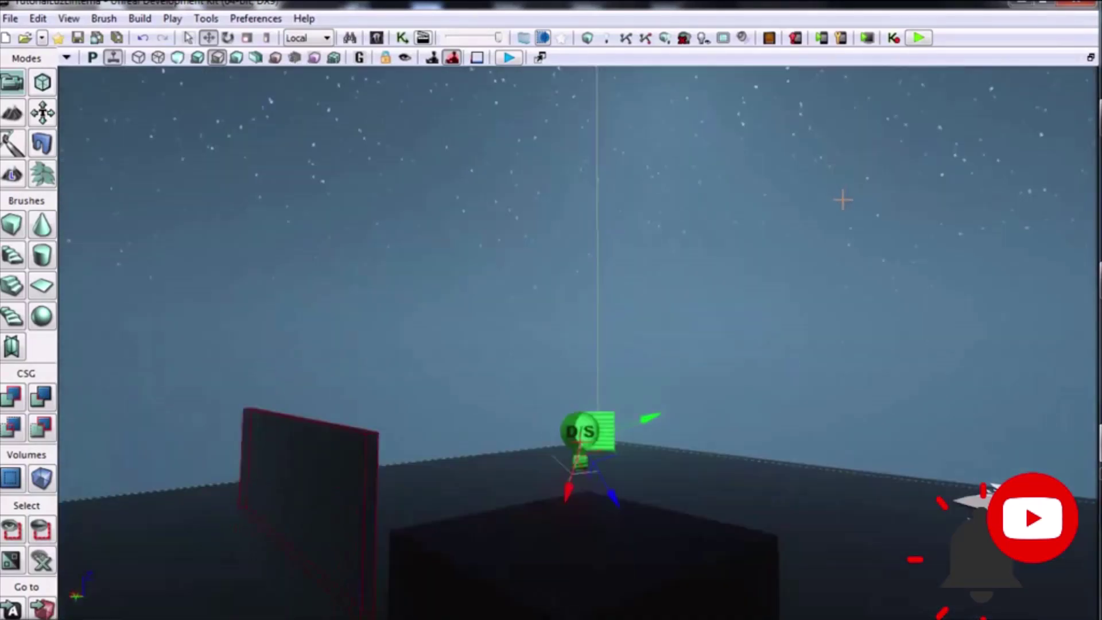
Review DominantDirectionalLight_0's Lightmass, Light Component and Light Shafts settings via F4, then close the window.
{"action": "key", "text": "F4"}
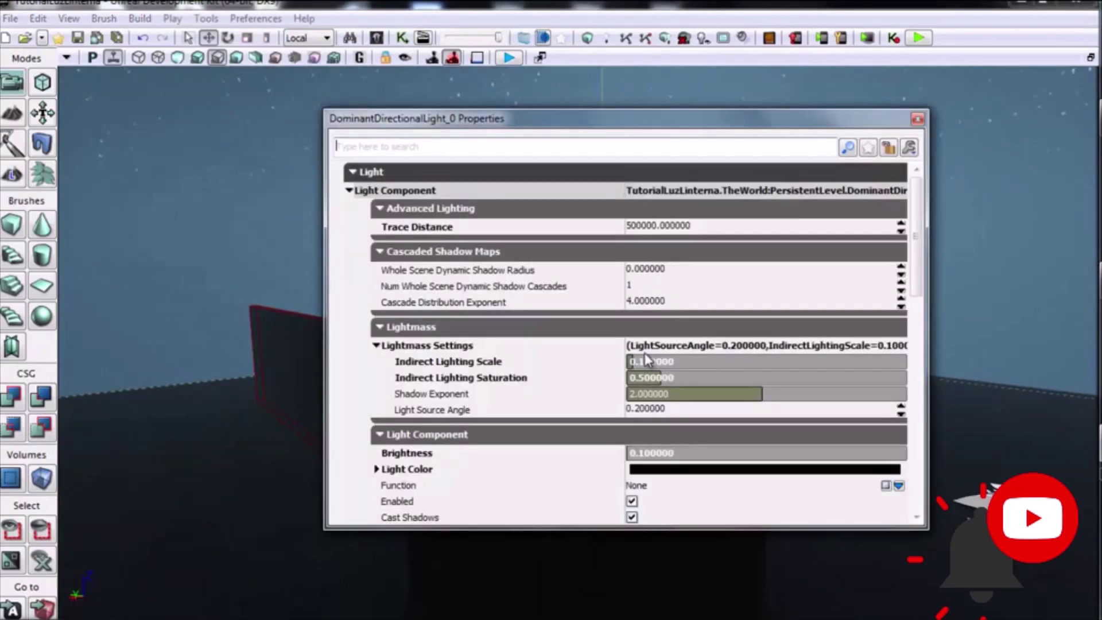
{"action": "left_click_drag", "start_coordinate": [674, 115], "coordinate": [591, 76]}
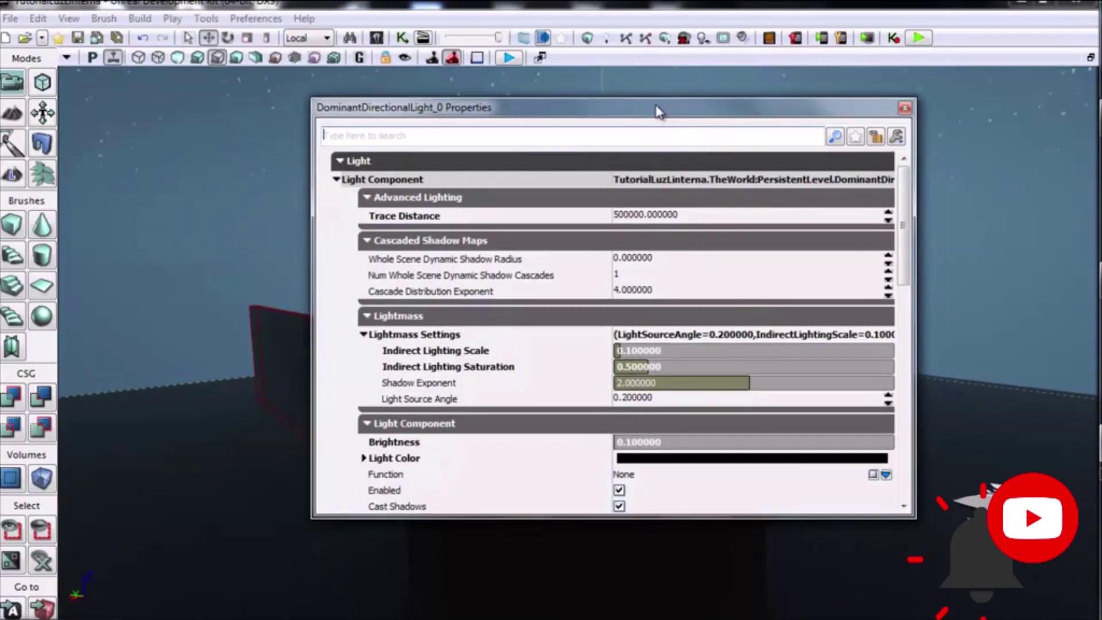
{"action": "scroll", "coordinate": [623, 281], "scroll_direction": "down", "scroll_amount": 1}
{"action": "scroll", "coordinate": [617, 293], "scroll_direction": "down", "scroll_amount": 1}
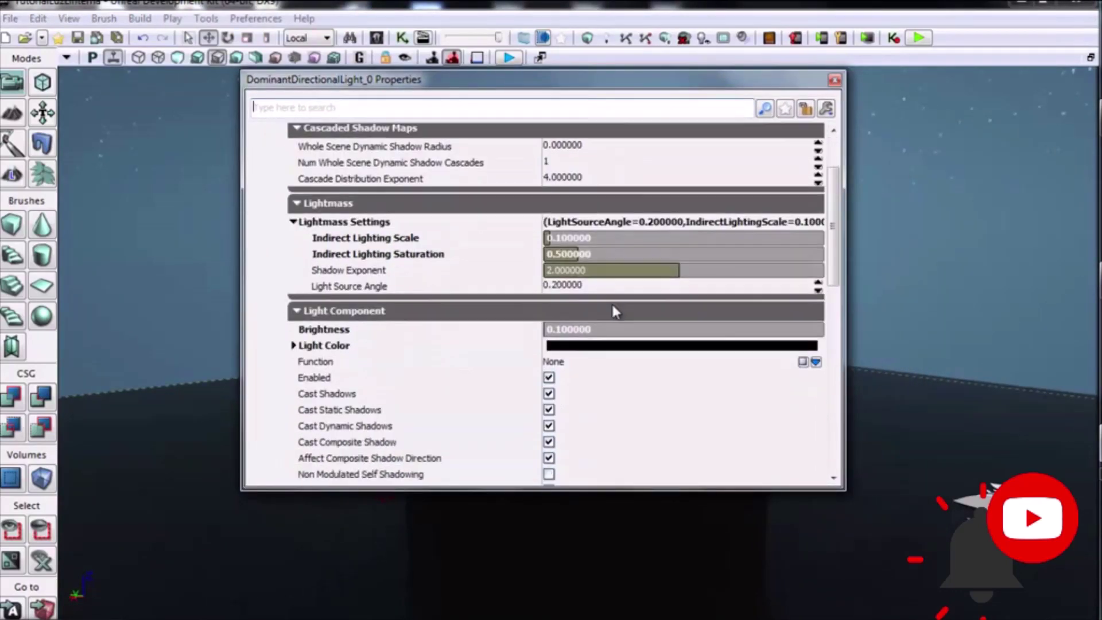
{"action": "scroll", "coordinate": [611, 302], "scroll_direction": "down", "scroll_amount": 1}
{"action": "scroll", "coordinate": [580, 328], "scroll_direction": "down", "scroll_amount": 1}
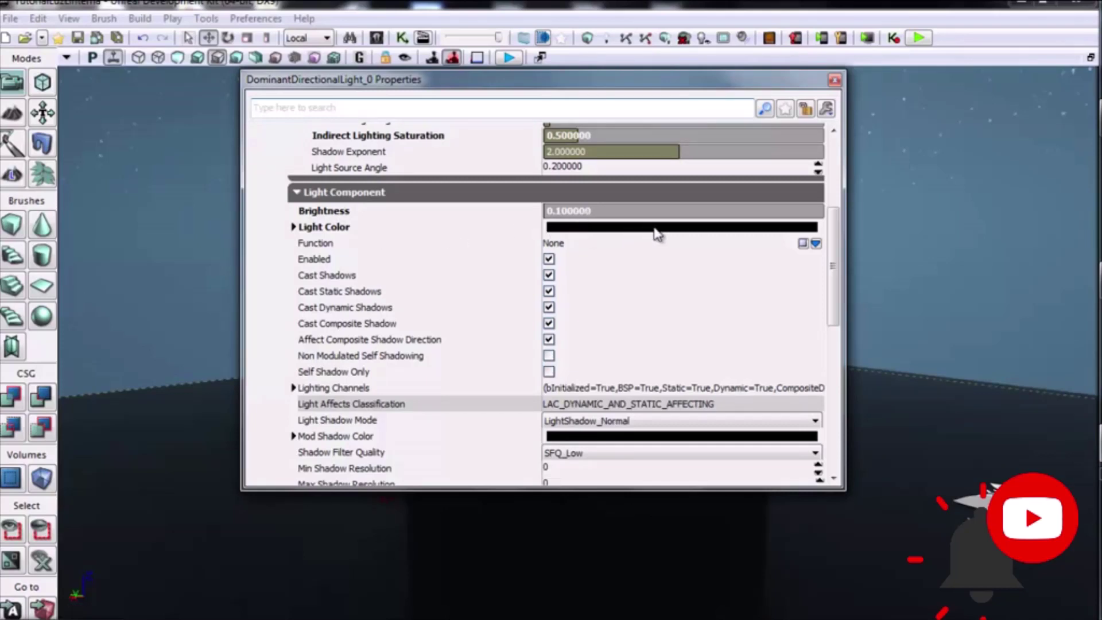
{"action": "scroll", "coordinate": [643, 247], "scroll_direction": "down", "scroll_amount": 2}
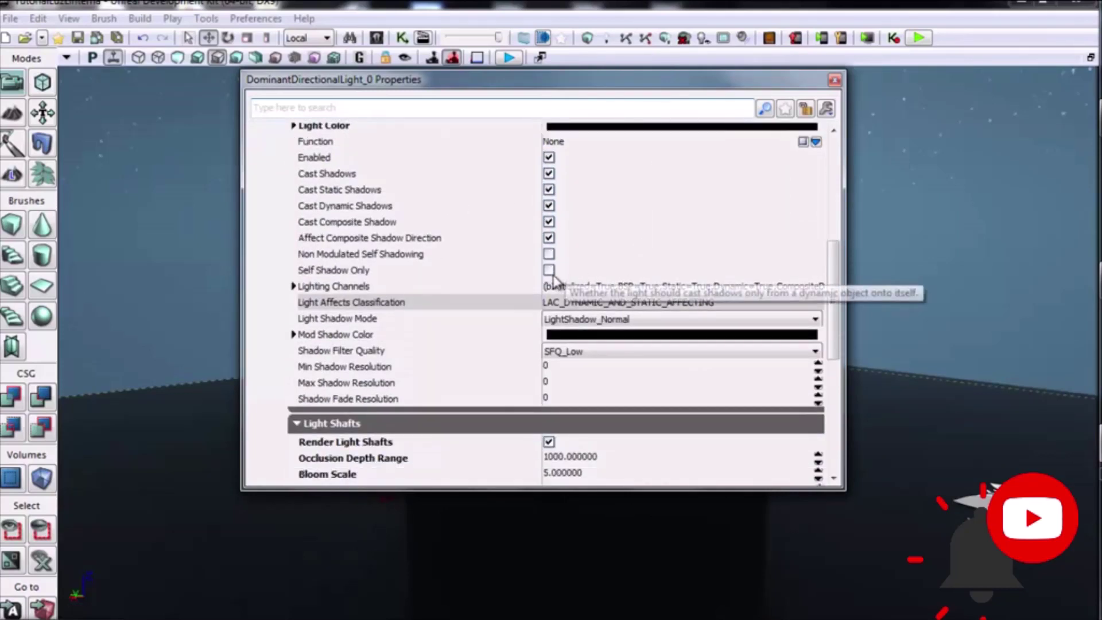
{"action": "scroll", "coordinate": [402, 218], "scroll_direction": "up", "scroll_amount": 1}
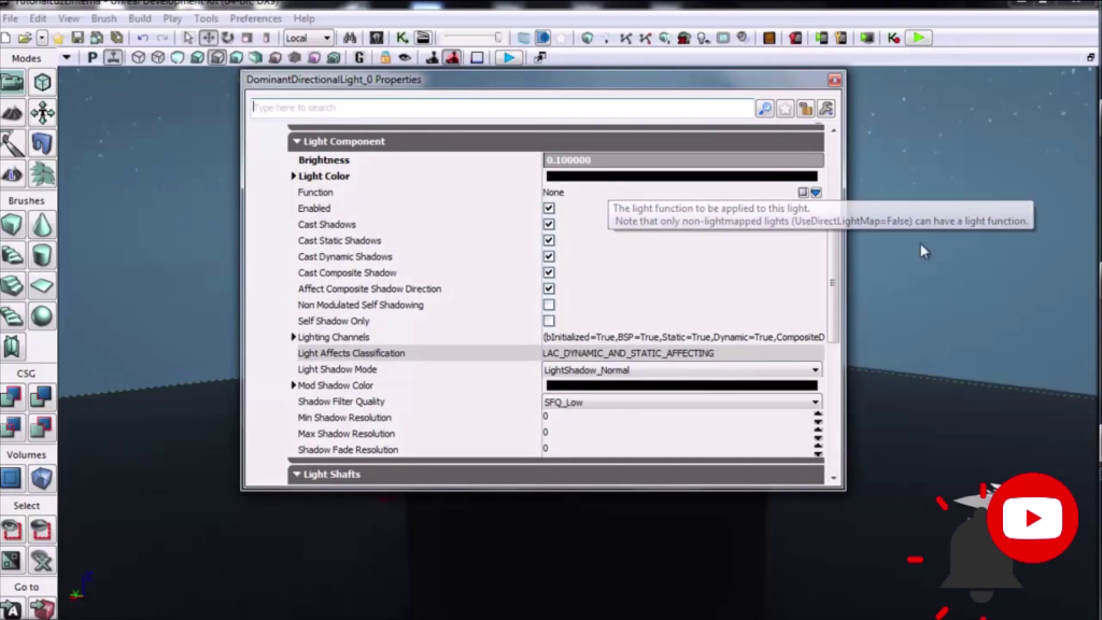
{"action": "scroll", "coordinate": [770, 327], "scroll_direction": "down", "scroll_amount": 3}
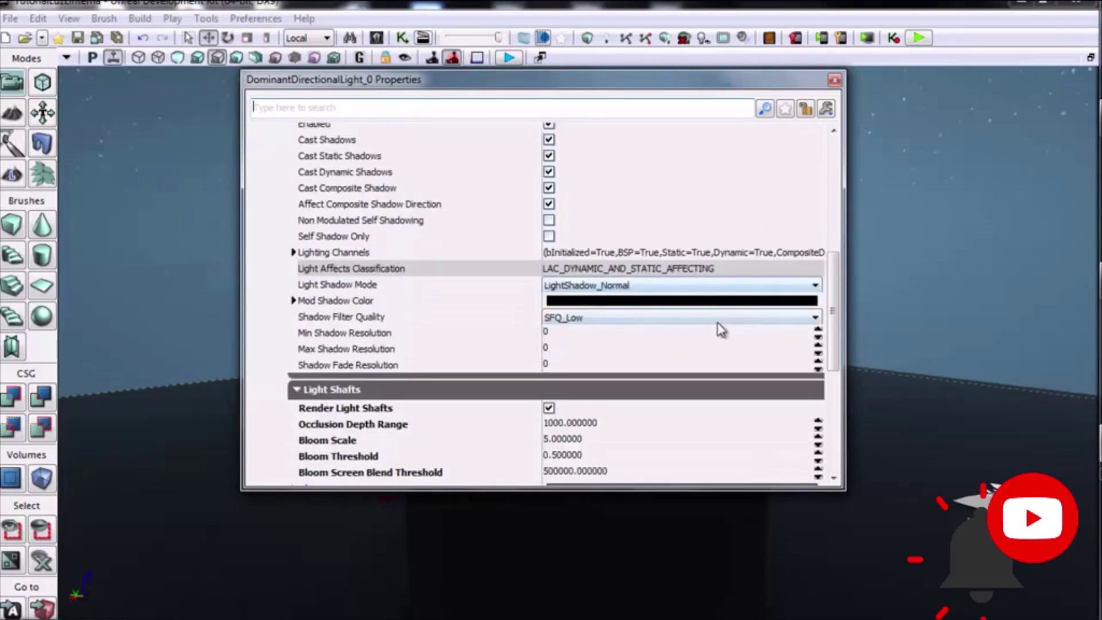
{"action": "scroll", "coordinate": [623, 333], "scroll_direction": "down", "scroll_amount": 2}
{"action": "scroll", "coordinate": [623, 333], "scroll_direction": "down", "scroll_amount": 2}
{"action": "scroll", "coordinate": [614, 332], "scroll_direction": "down", "scroll_amount": 1}
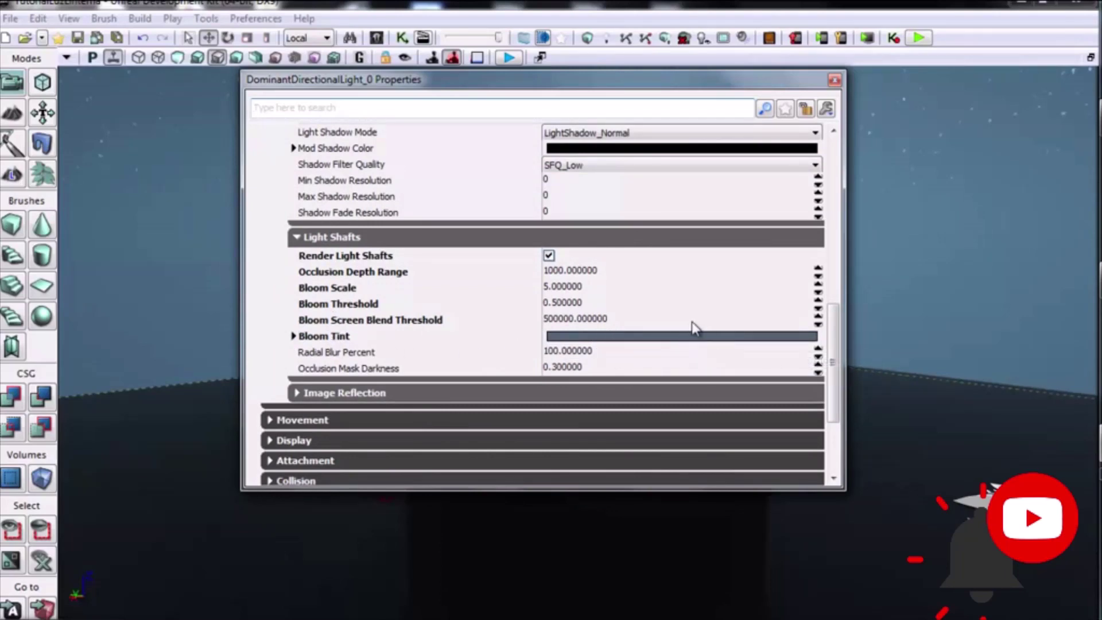
{"action": "scroll", "coordinate": [692, 322], "scroll_direction": "down", "scroll_amount": 2}
{"action": "scroll", "coordinate": [536, 325], "scroll_direction": "up", "scroll_amount": 9}
{"action": "scroll", "coordinate": [530, 329], "scroll_direction": "up", "scroll_amount": 1}
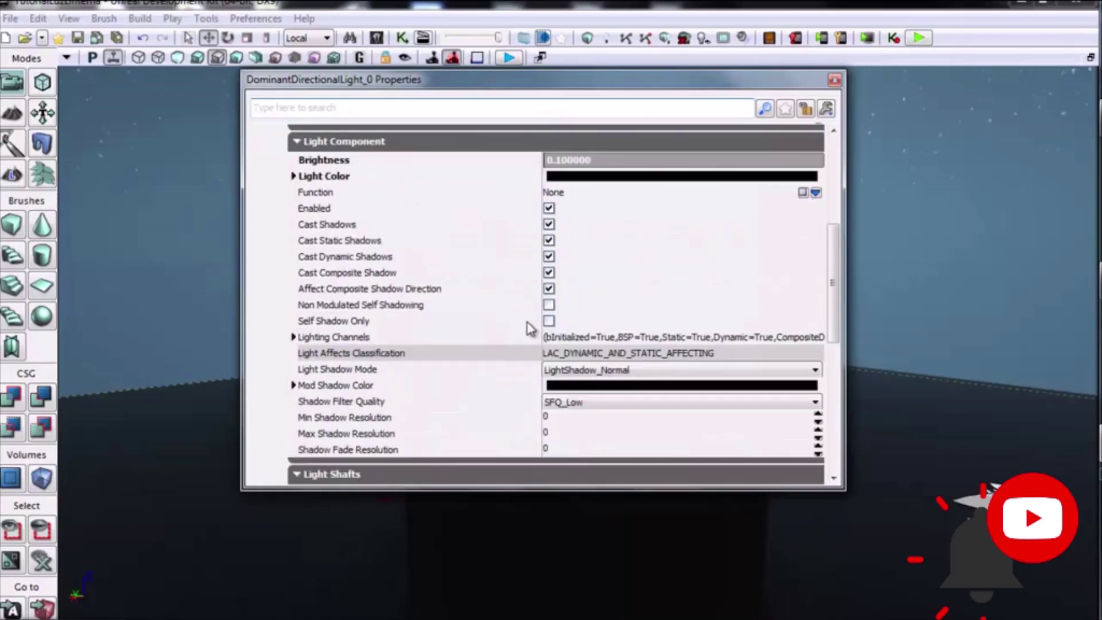
{"action": "scroll", "coordinate": [525, 329], "scroll_direction": "up", "scroll_amount": 5}
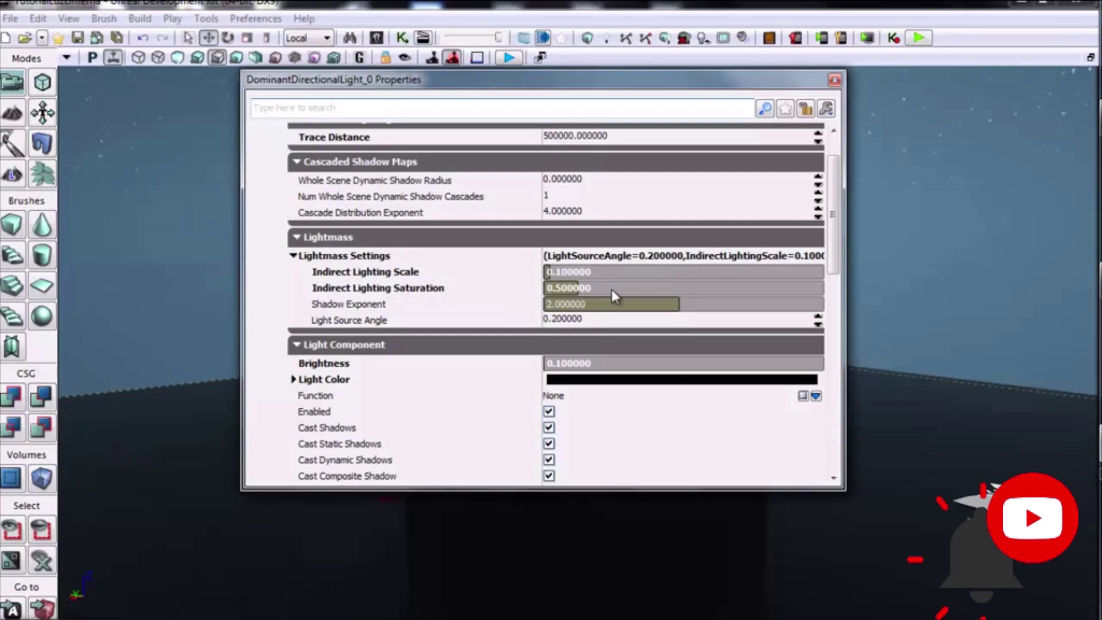
{"action": "scroll", "coordinate": [629, 298], "scroll_direction": "up", "scroll_amount": 1}
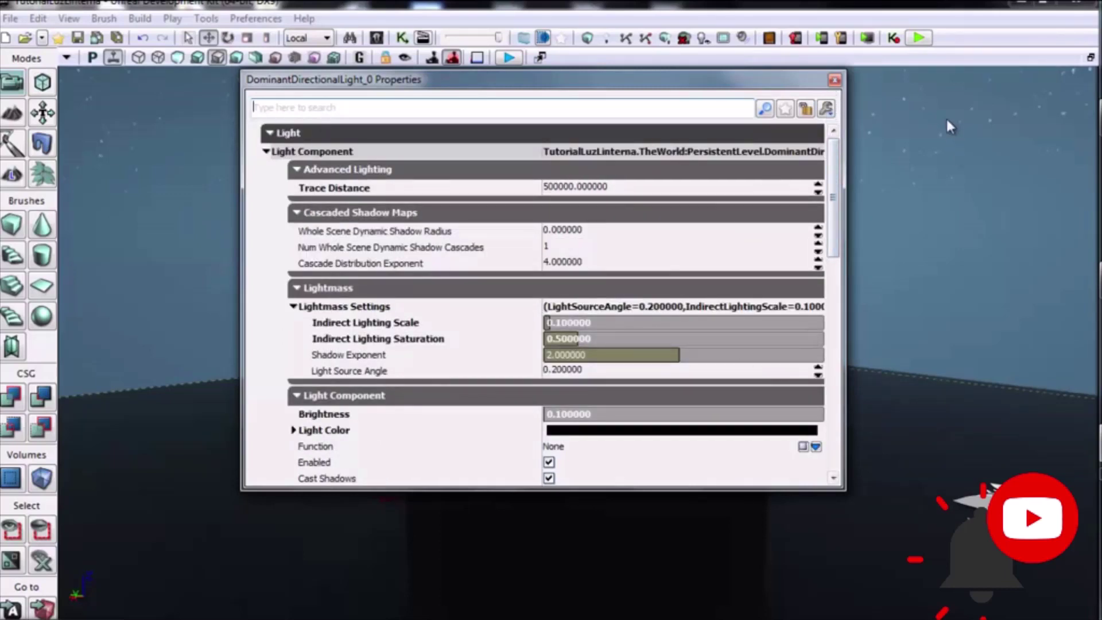
{"action": "left_click", "coordinate": [835, 79]}
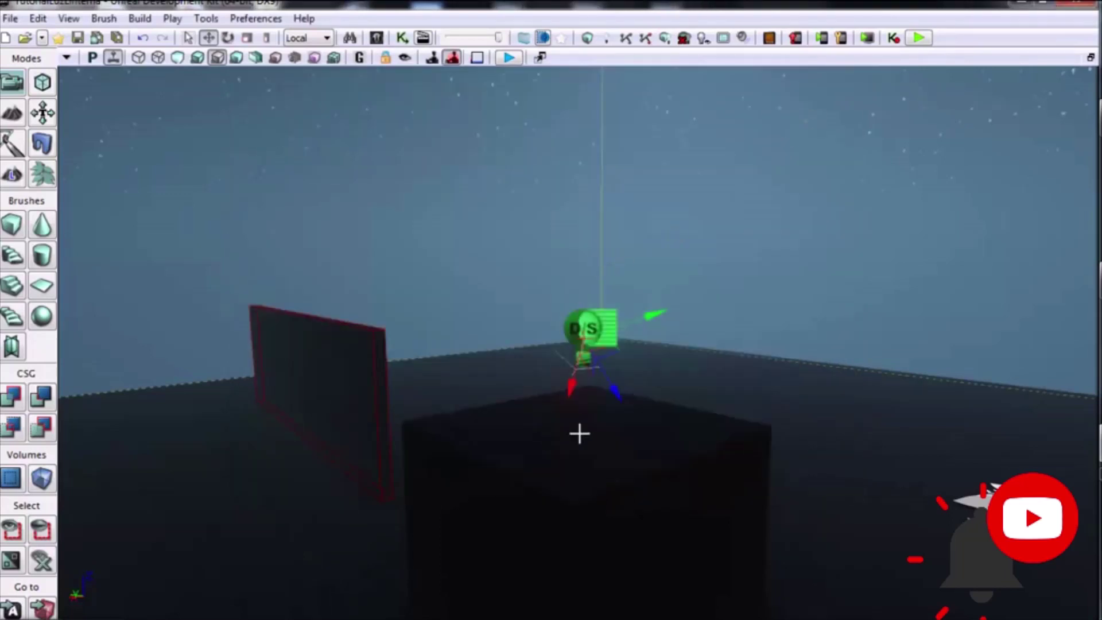
Open the level's World Properties from the View menu and expand Rendering.
{"action": "left_click", "coordinate": [38, 19]}
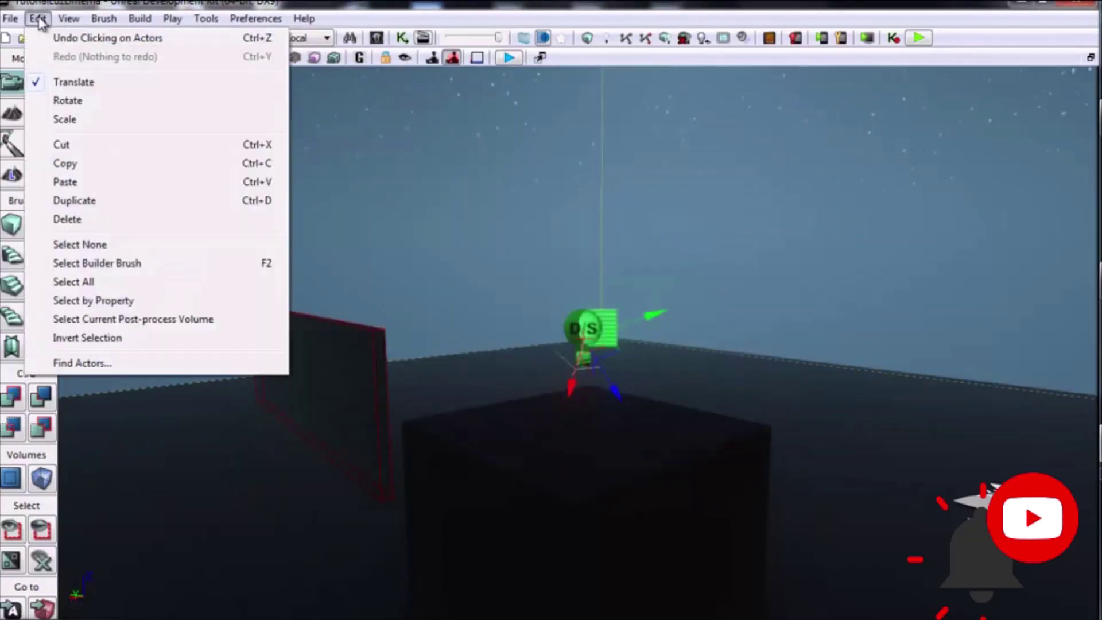
{"action": "mouse_move", "coordinate": [69, 19]}
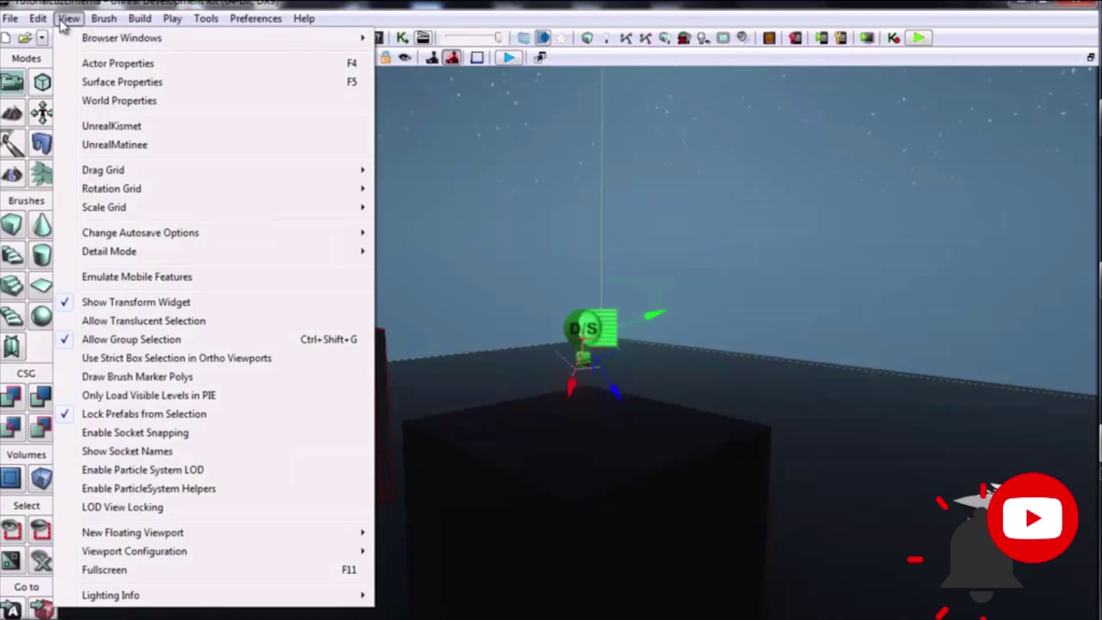
{"action": "left_click", "coordinate": [118, 101]}
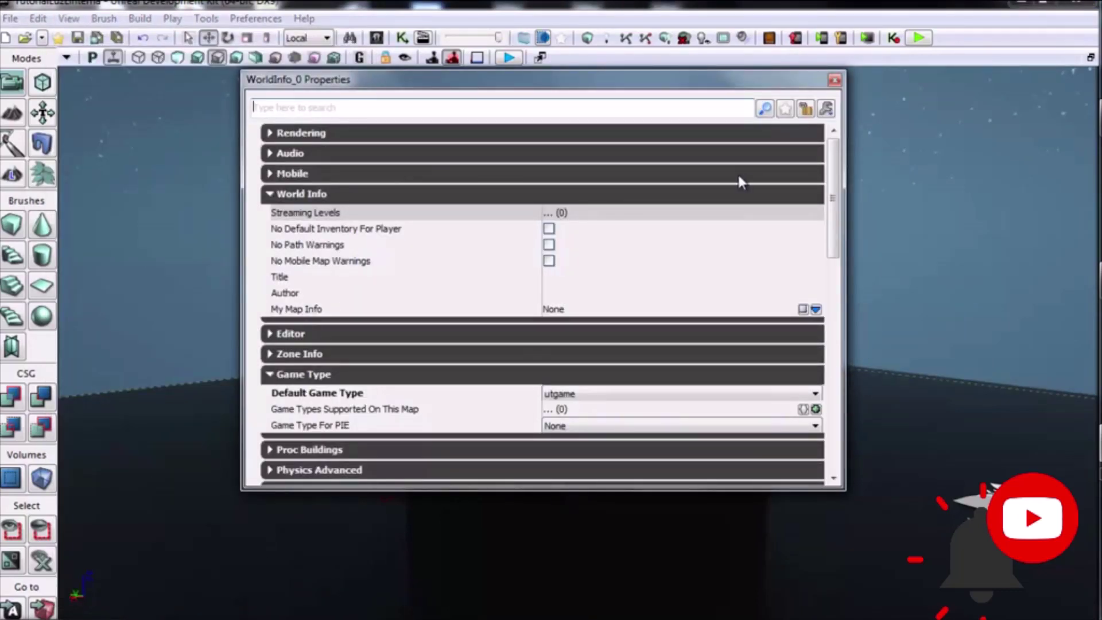
{"action": "left_click", "coordinate": [298, 137]}
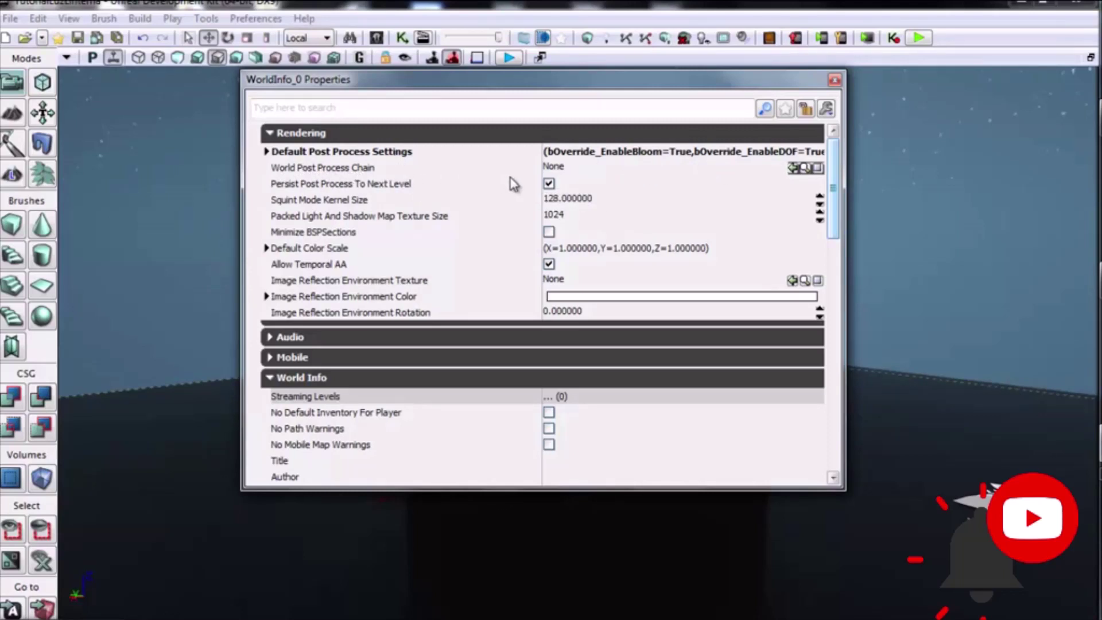
Expand Audio and Mobile, toggle mobile Fog Enabled off and back on, then collapse Mobile.
{"action": "scroll", "coordinate": [511, 184], "scroll_direction": "down", "scroll_amount": 1}
{"action": "scroll", "coordinate": [505, 184], "scroll_direction": "down", "scroll_amount": 1}
{"action": "scroll", "coordinate": [483, 183], "scroll_direction": "down", "scroll_amount": 2}
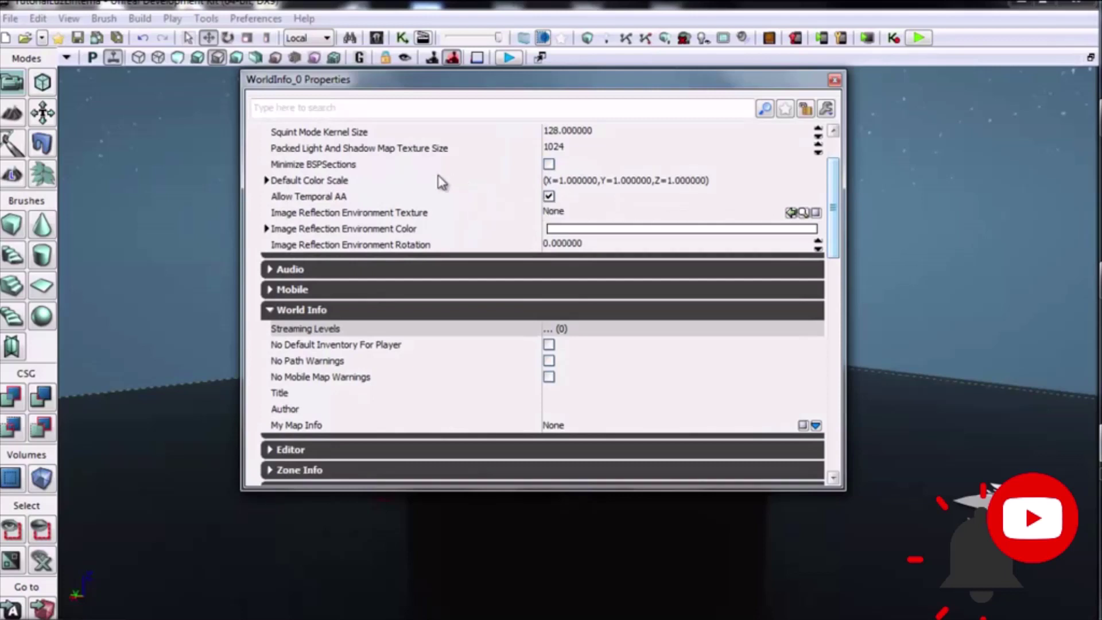
{"action": "scroll", "coordinate": [476, 193], "scroll_direction": "down", "scroll_amount": 1}
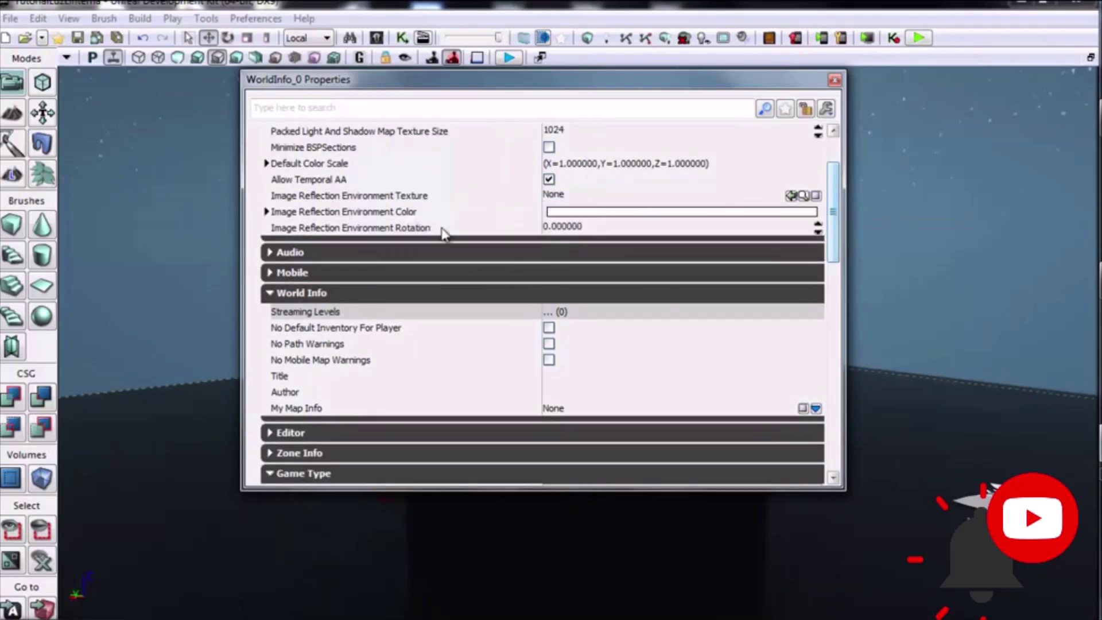
{"action": "scroll", "coordinate": [445, 233], "scroll_direction": "down", "scroll_amount": 3}
{"action": "scroll", "coordinate": [402, 218], "scroll_direction": "down", "scroll_amount": 1}
{"action": "left_click", "coordinate": [293, 186]}
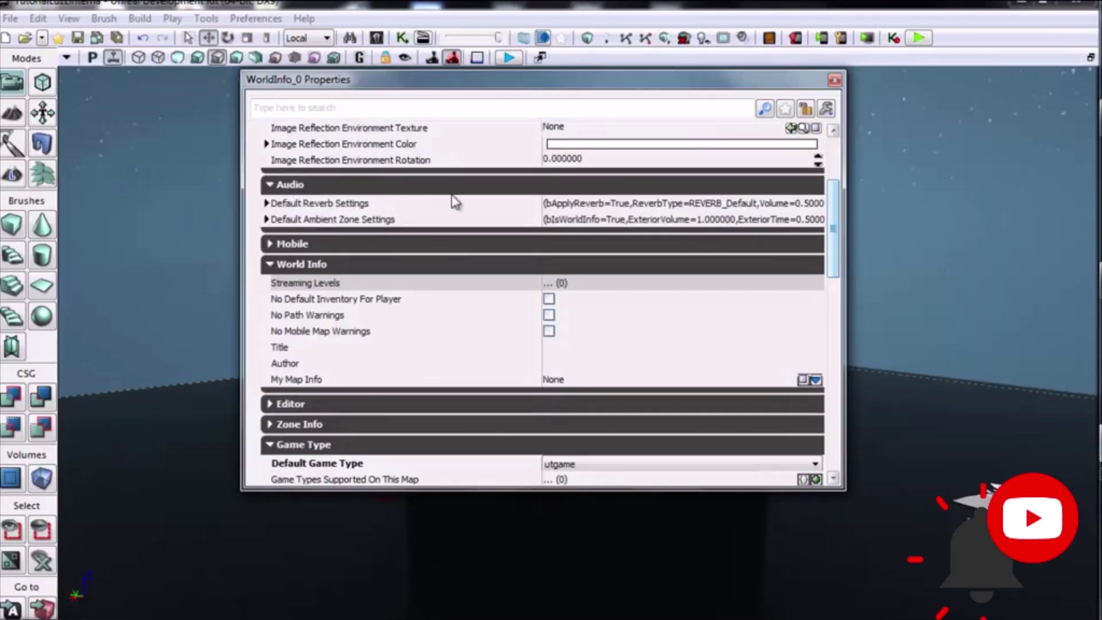
{"action": "left_click", "coordinate": [297, 246]}
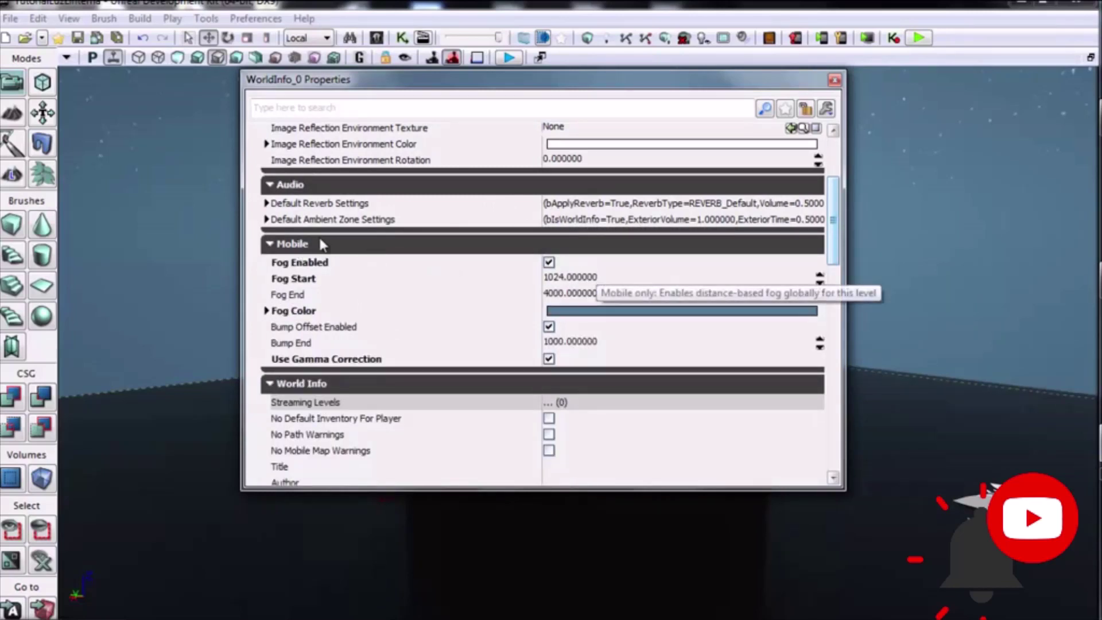
{"action": "left_click", "coordinate": [550, 263]}
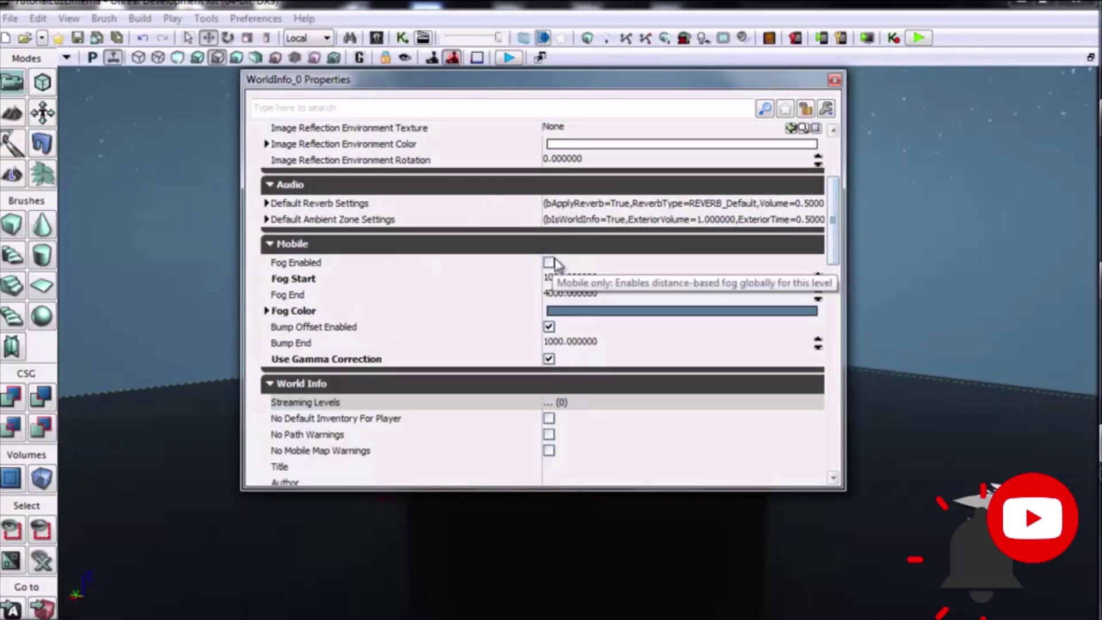
{"action": "left_click", "coordinate": [550, 263]}
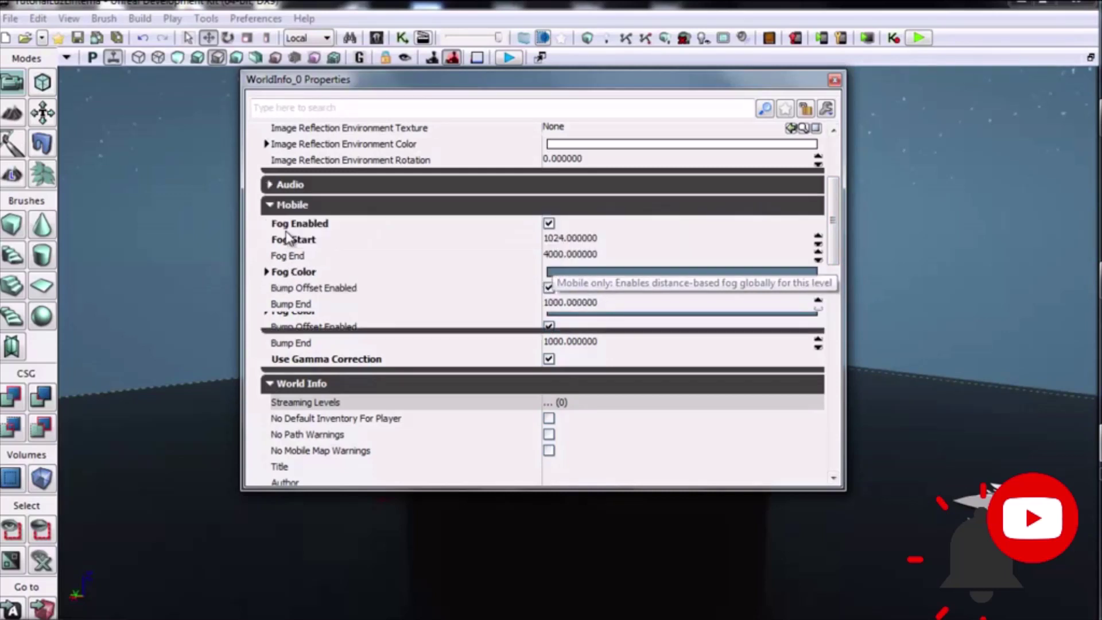
{"action": "left_click", "coordinate": [291, 210]}
Toggle No Default Inventory For Player and No Mobile Map Warnings on, then off again.
{"action": "scroll", "coordinate": [269, 189], "scroll_direction": "down", "scroll_amount": 2}
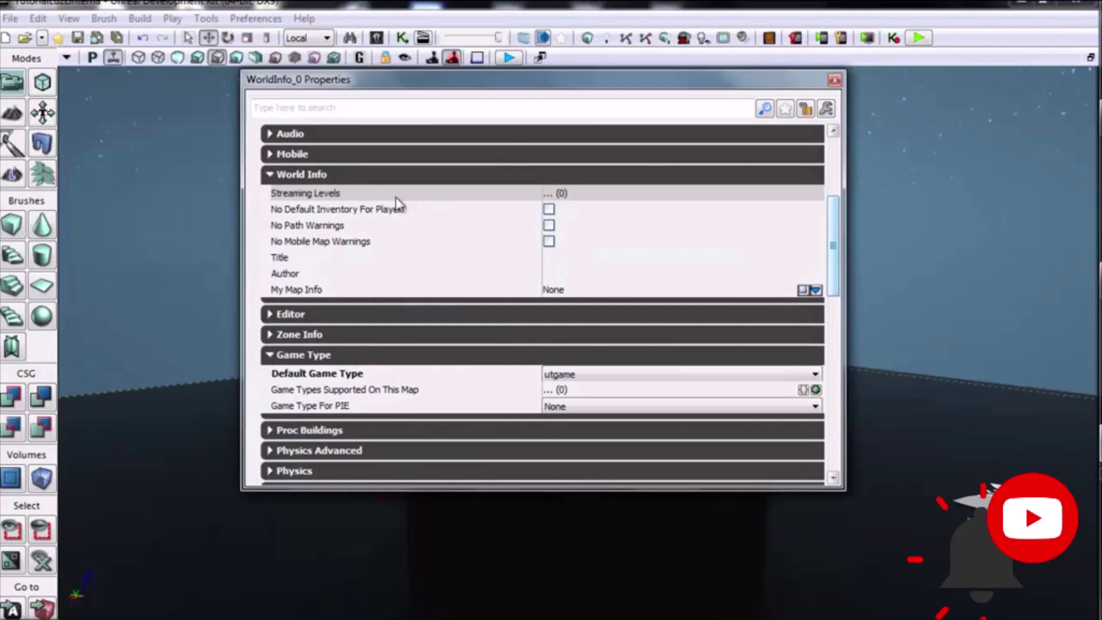
{"action": "mouse_move", "coordinate": [408, 200]}
{"action": "mouse_move", "coordinate": [339, 214]}
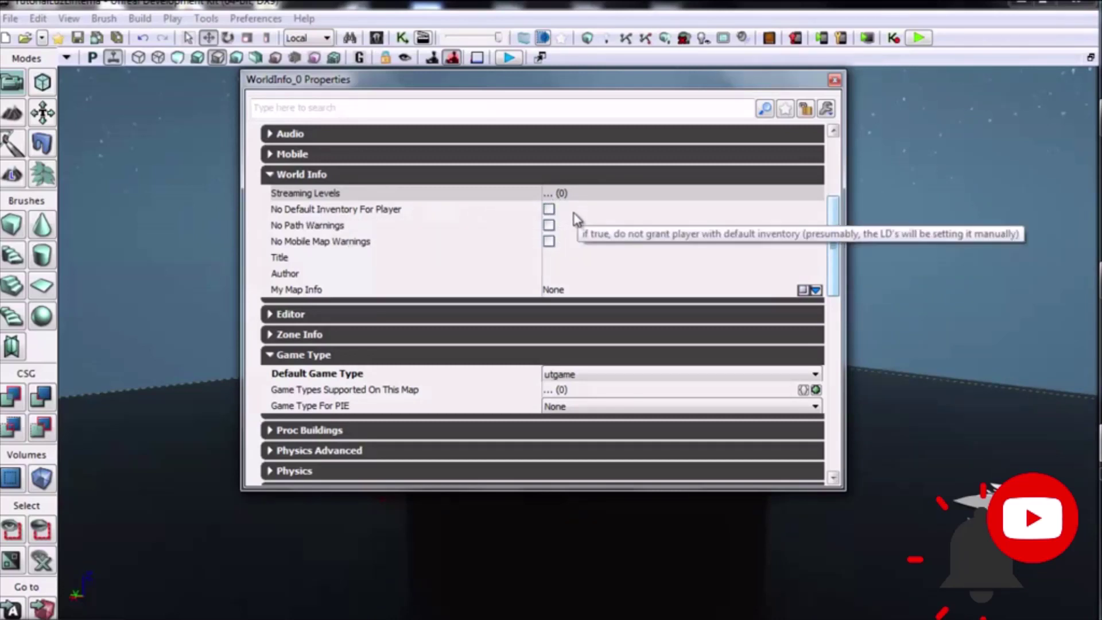
{"action": "left_click", "coordinate": [549, 210]}
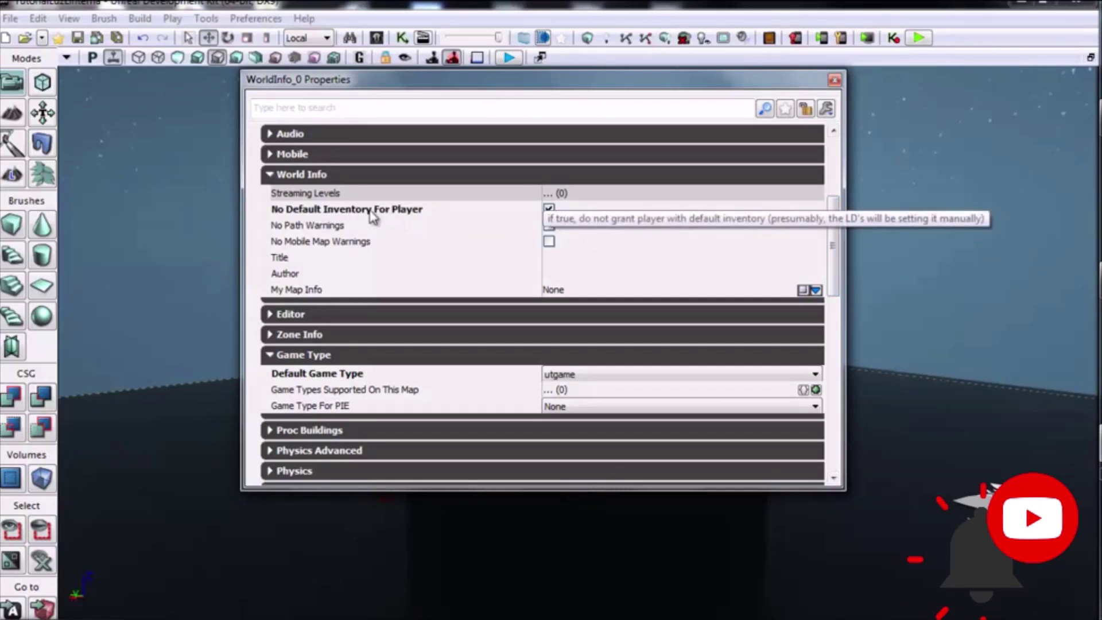
{"action": "left_click", "coordinate": [550, 210]}
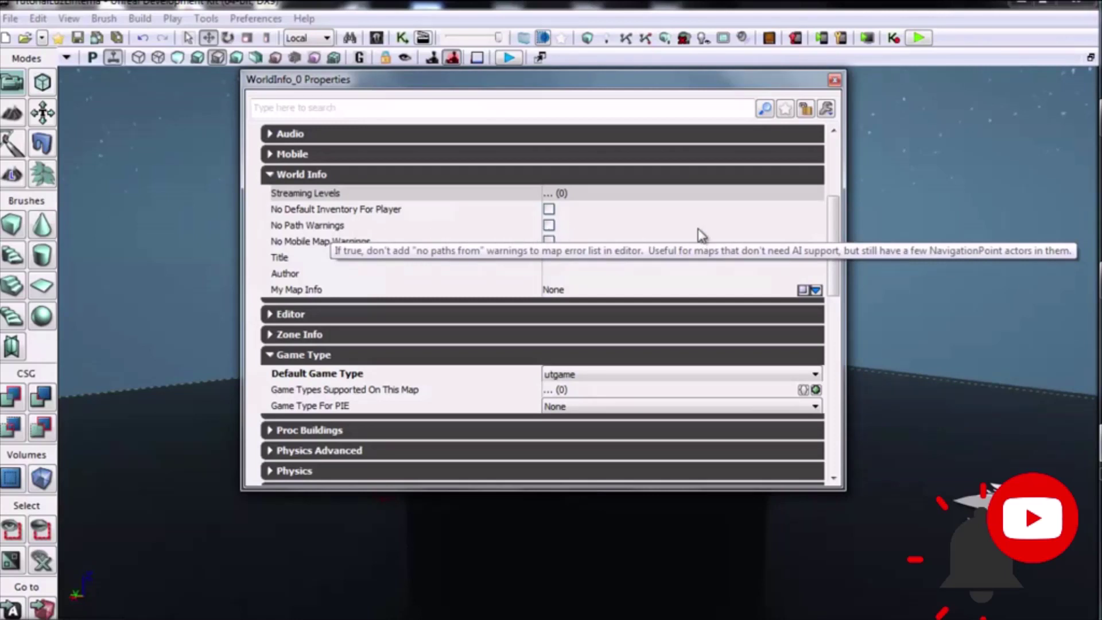
{"action": "scroll", "coordinate": [701, 235], "scroll_direction": "down", "scroll_amount": 1}
{"action": "scroll", "coordinate": [689, 236], "scroll_direction": "down", "scroll_amount": 1}
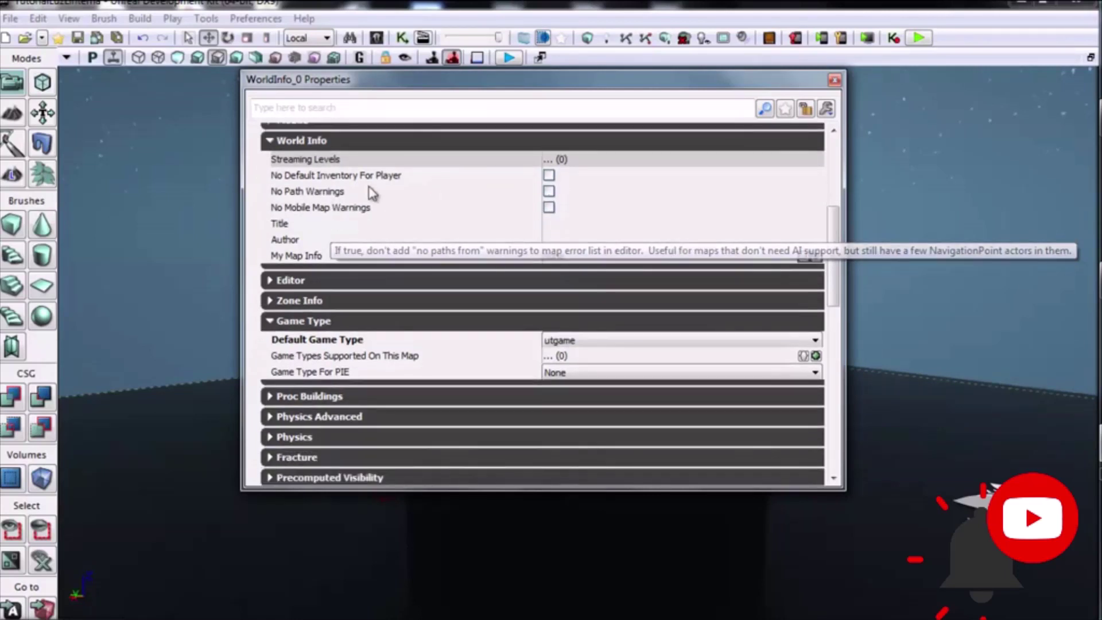
{"action": "left_click", "coordinate": [549, 208]}
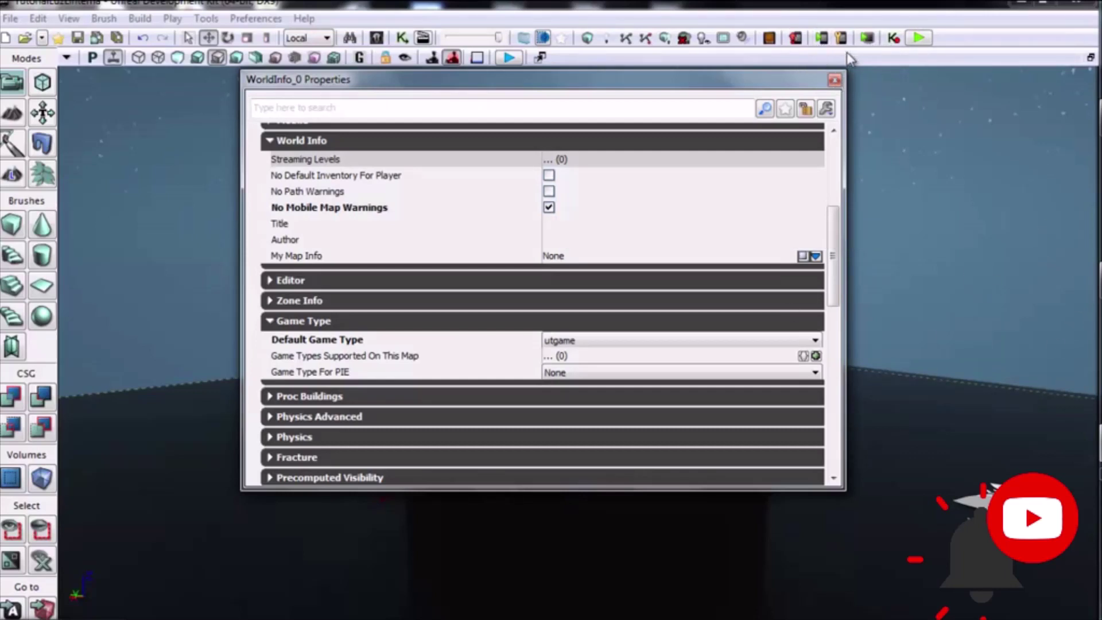
{"action": "left_click", "coordinate": [549, 208]}
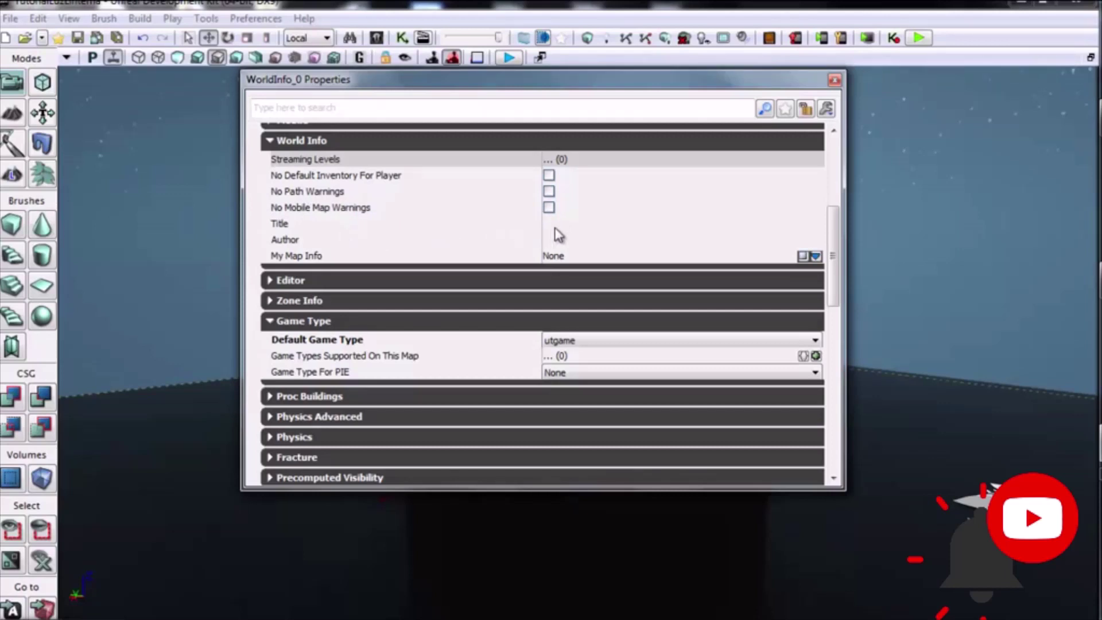
Set the map Title to 'De mi juego', fill in the Author field, and list the My Map Info choices.
{"action": "left_click", "coordinate": [565, 227]}
{"action": "type", "text": "De mi juego"}
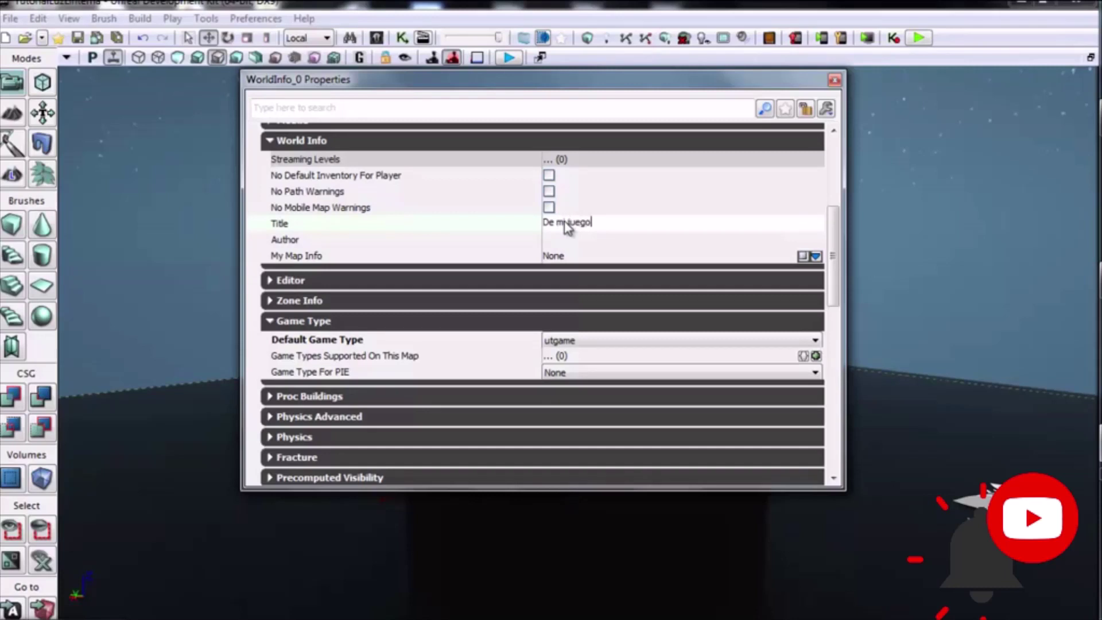
{"action": "left_click", "coordinate": [584, 240]}
{"action": "type", "text": "YO"}
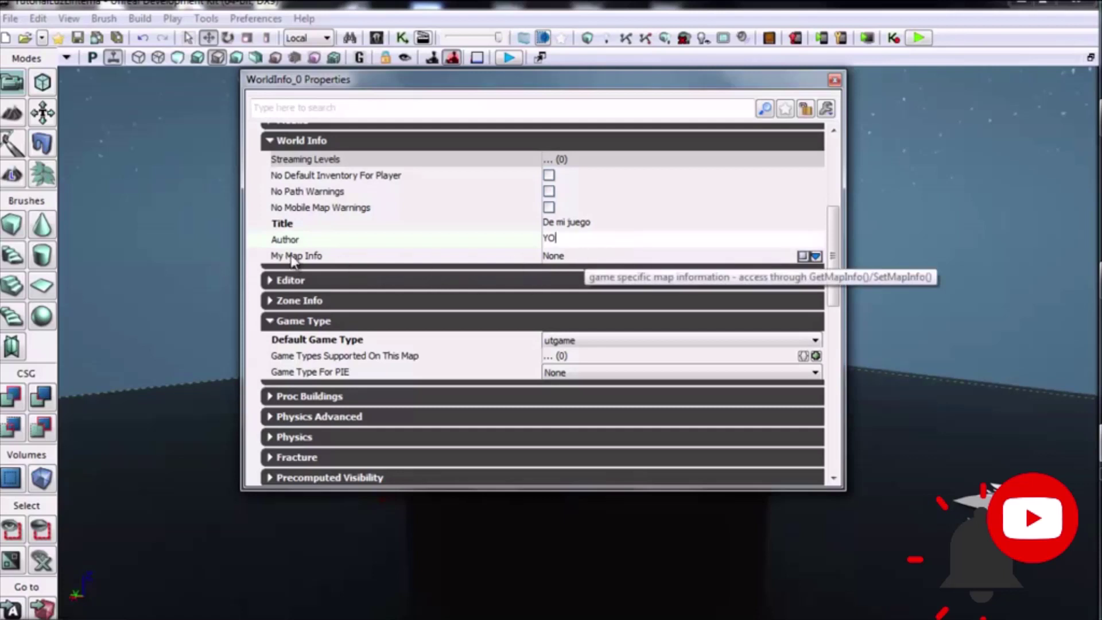
{"action": "left_click", "coordinate": [817, 257]}
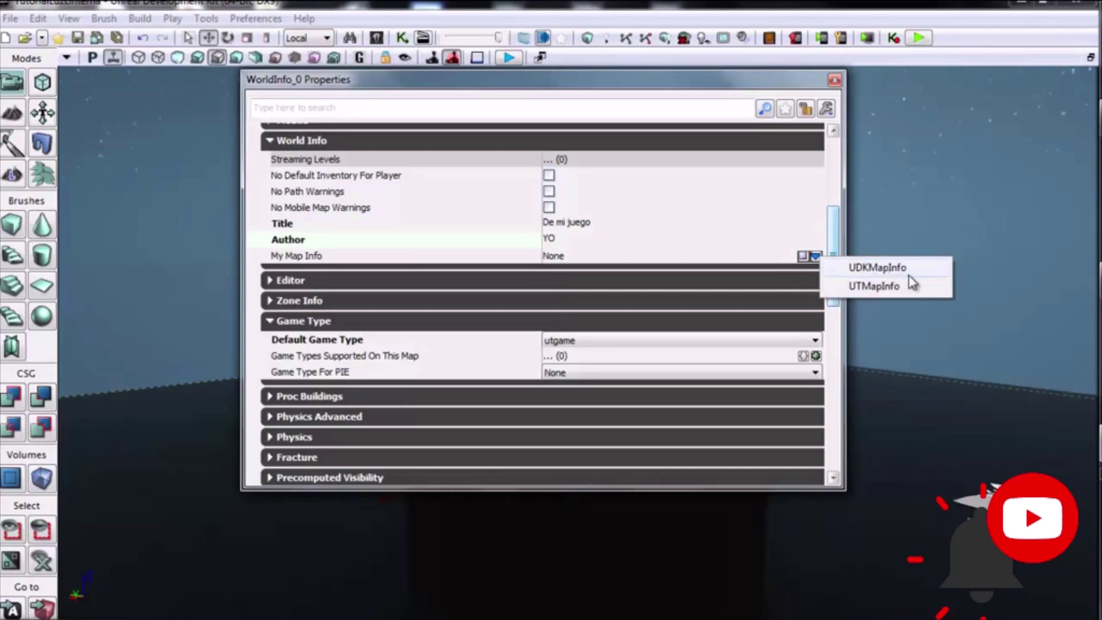
Inspect bookmark [1] under Editor > Book Marks, then reveal Zone Info (Stall Z 1000000, Soft Kill 2500).
{"action": "left_click", "coordinate": [281, 288]}
{"action": "scroll", "coordinate": [352, 283], "scroll_direction": "down", "scroll_amount": 1}
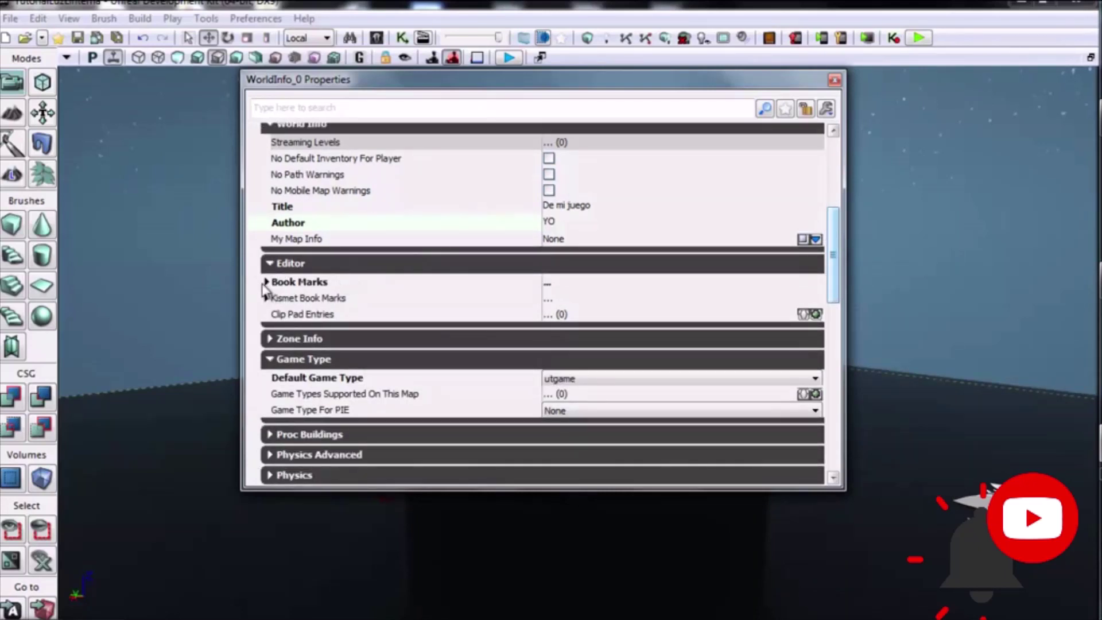
{"action": "scroll", "coordinate": [340, 306], "scroll_direction": "down", "scroll_amount": 2}
{"action": "left_click", "coordinate": [267, 250]}
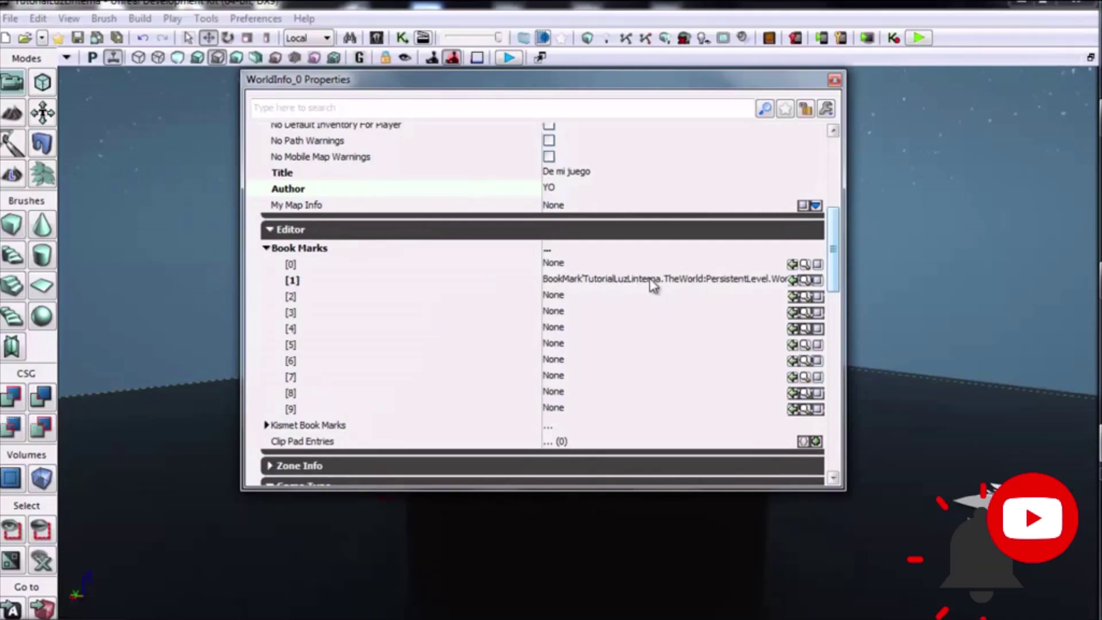
{"action": "left_click", "coordinate": [603, 282]}
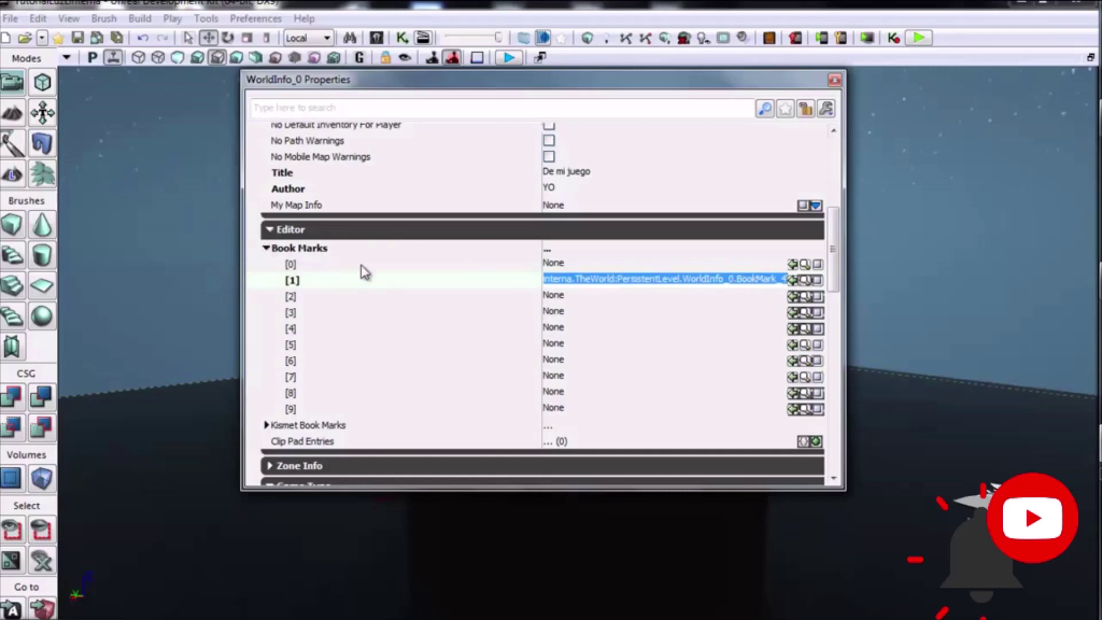
{"action": "left_click", "coordinate": [270, 230]}
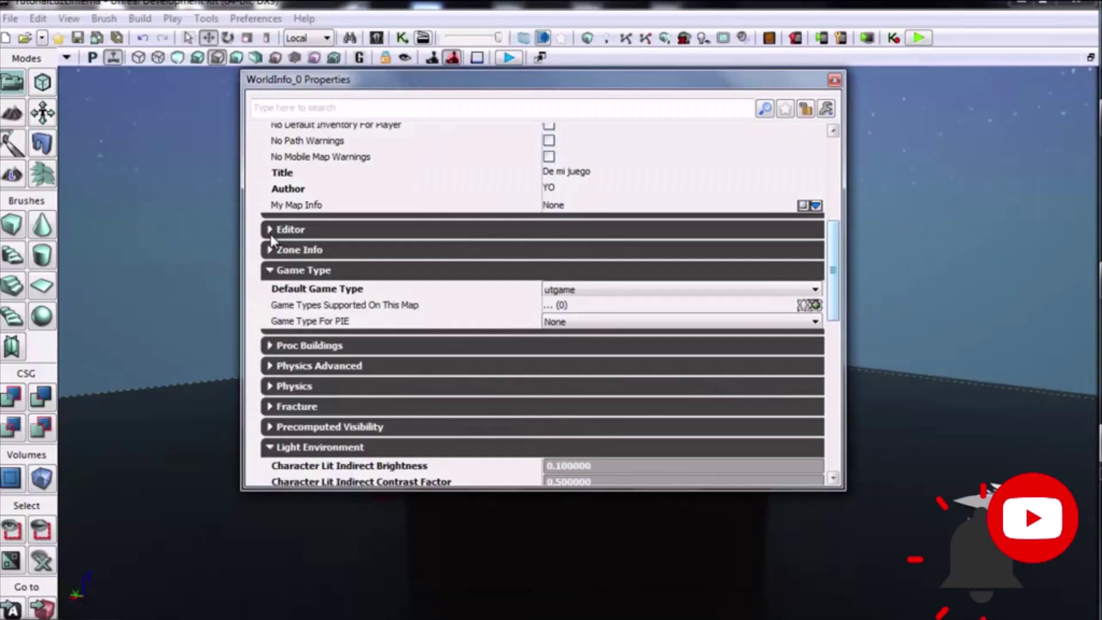
{"action": "left_click", "coordinate": [269, 257]}
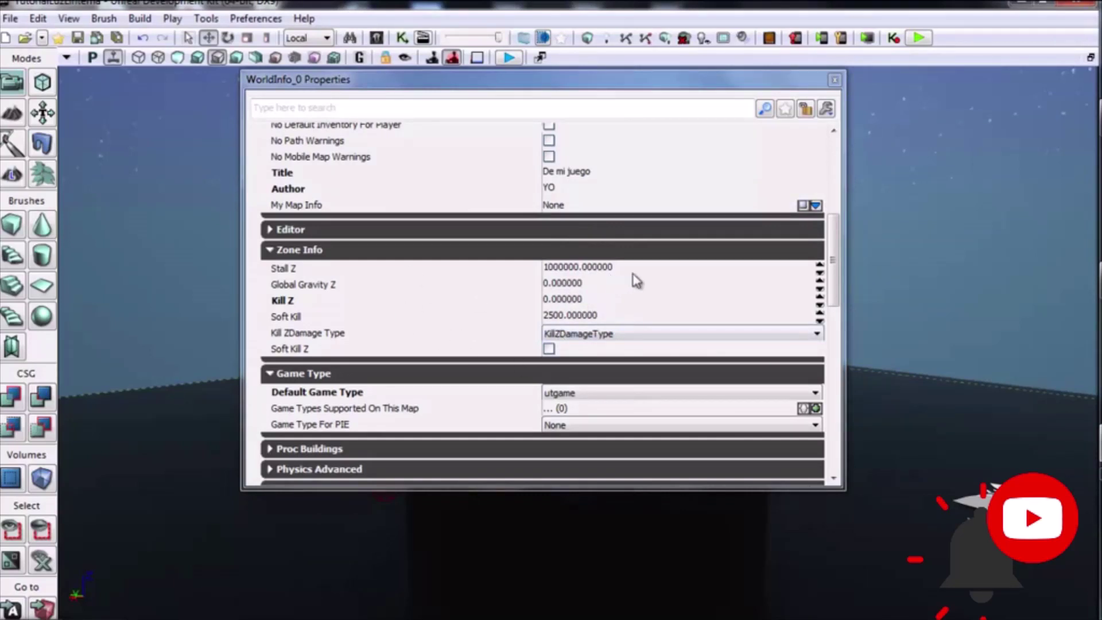
Select the Stall Z and Kill Z values, then list the Default Game Type options.
{"action": "left_click", "coordinate": [612, 269]}
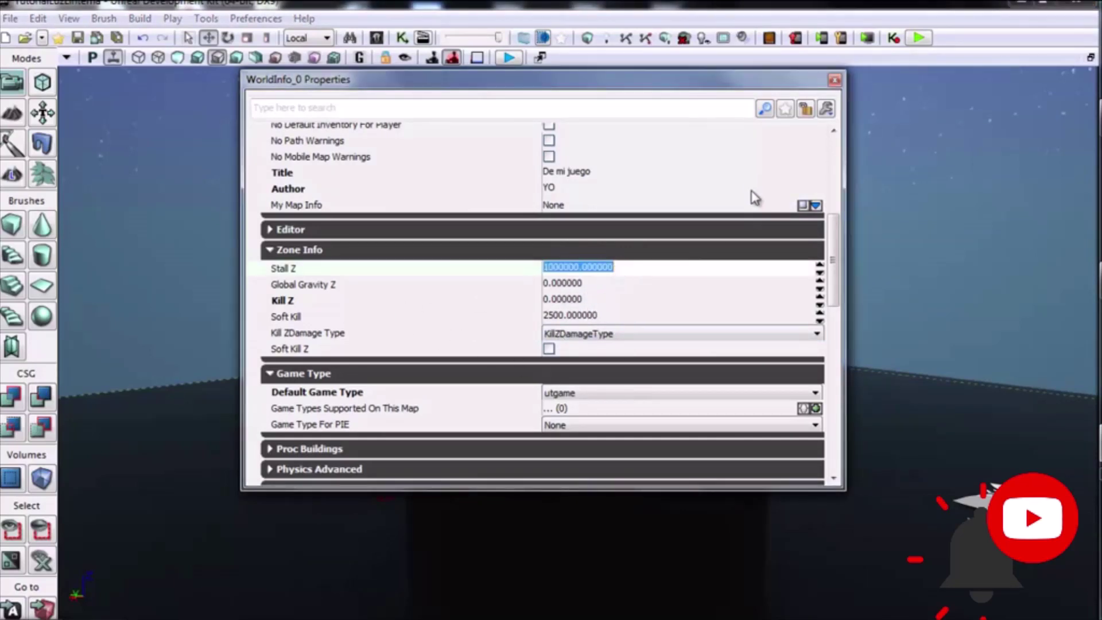
{"action": "left_click", "coordinate": [606, 301]}
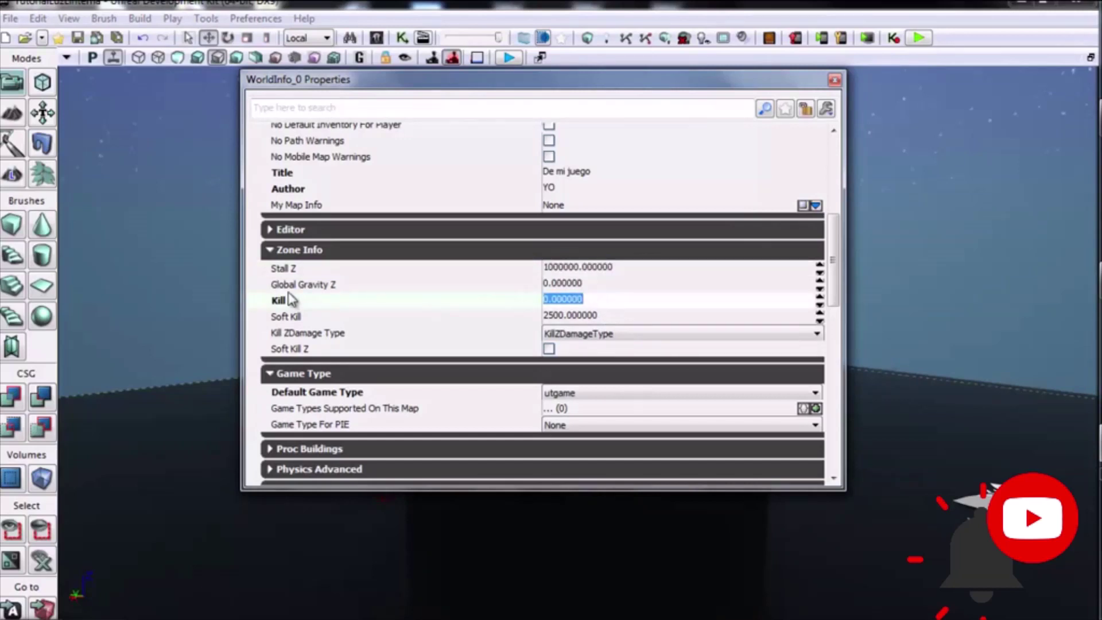
{"action": "scroll", "coordinate": [322, 303], "scroll_direction": "down", "scroll_amount": 1}
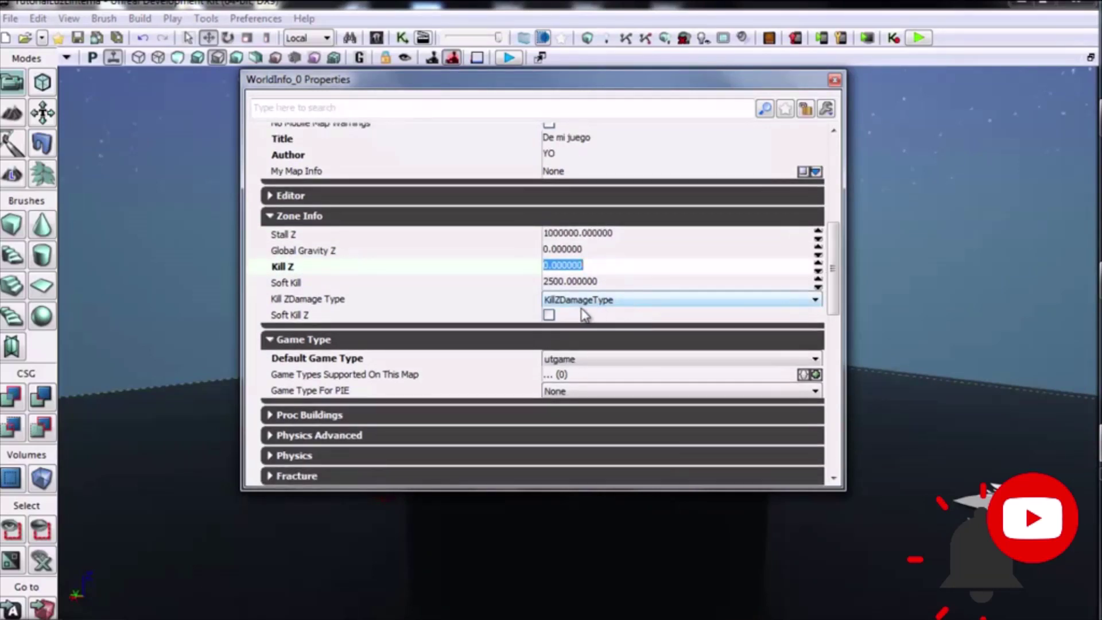
{"action": "scroll", "coordinate": [574, 311], "scroll_direction": "down", "scroll_amount": 2}
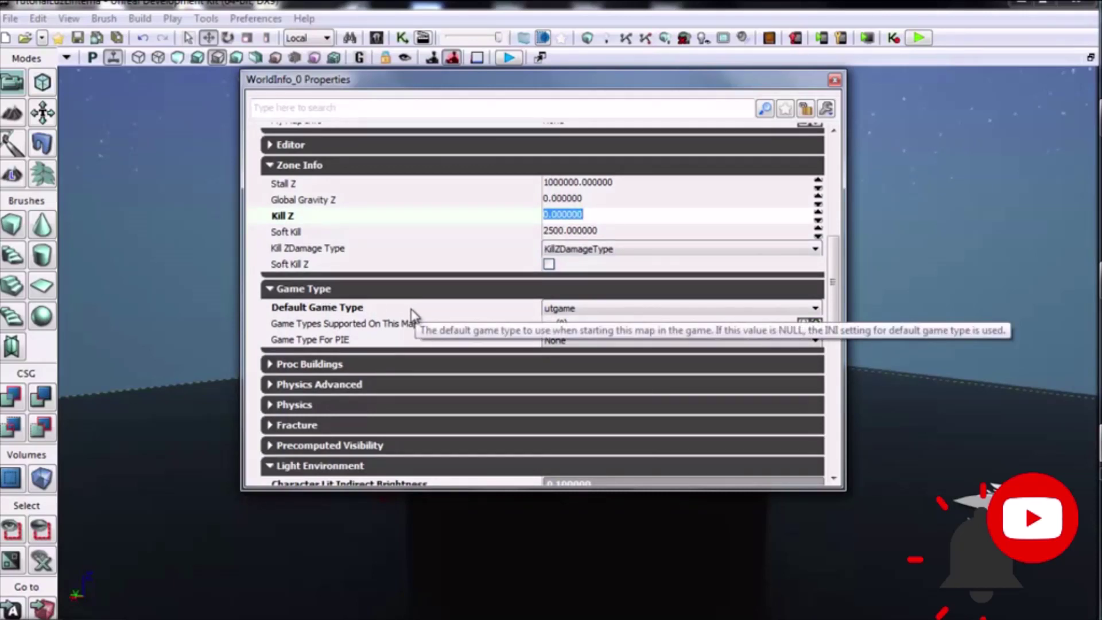
{"action": "left_click", "coordinate": [808, 313]}
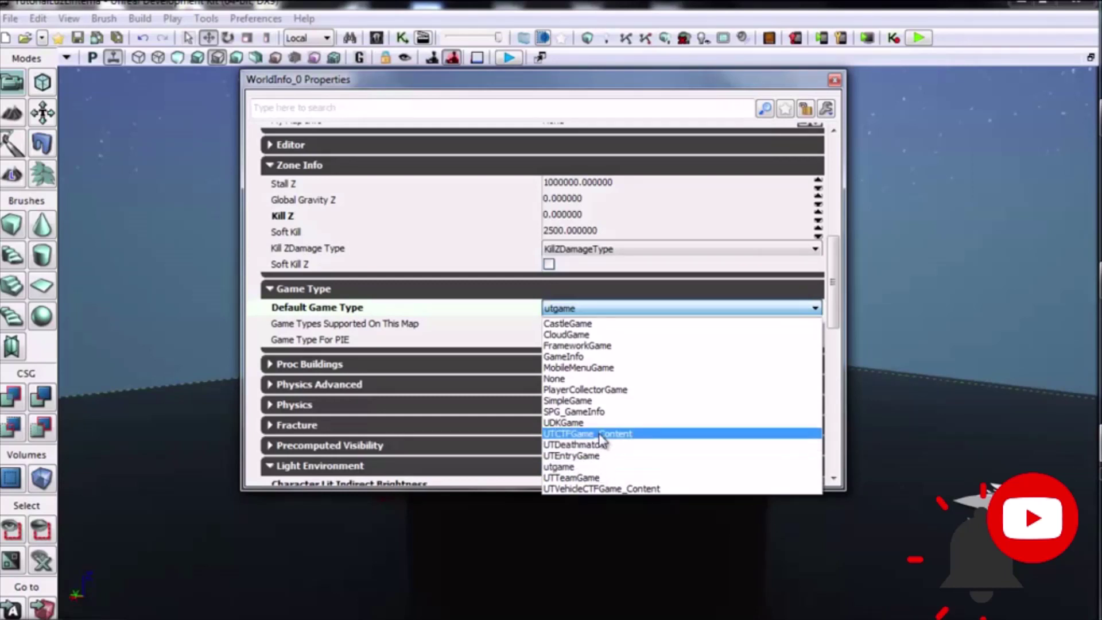
Set Default and PIE game types to PlayerCollectorGame and briefly playtest in the editor.
{"action": "left_click", "coordinate": [619, 391]}
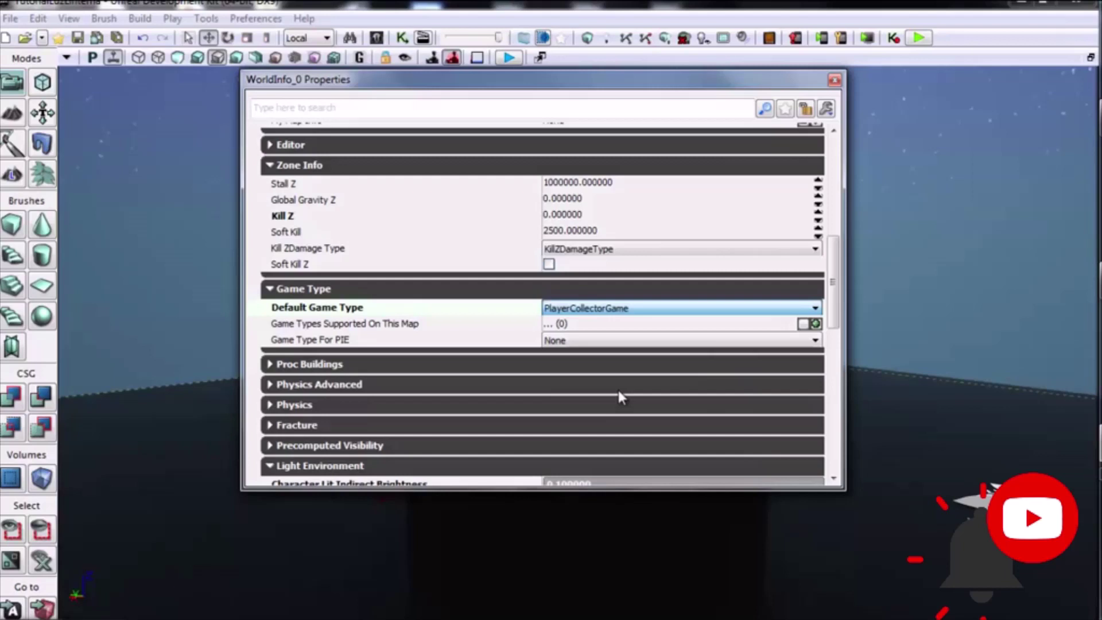
{"action": "left_click", "coordinate": [605, 344]}
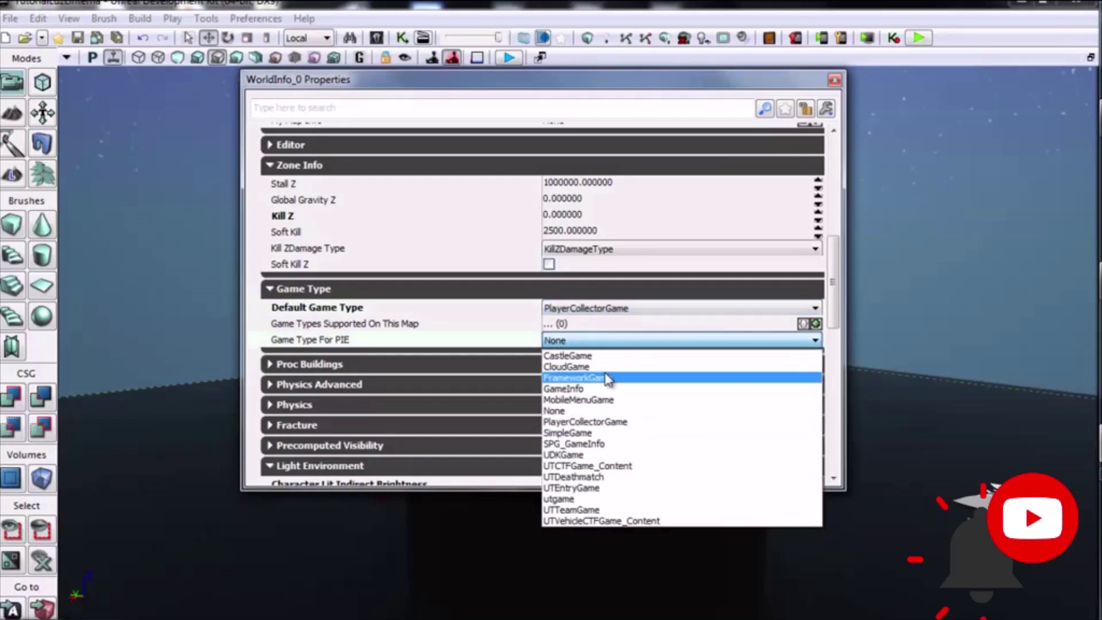
{"action": "left_click", "coordinate": [611, 425]}
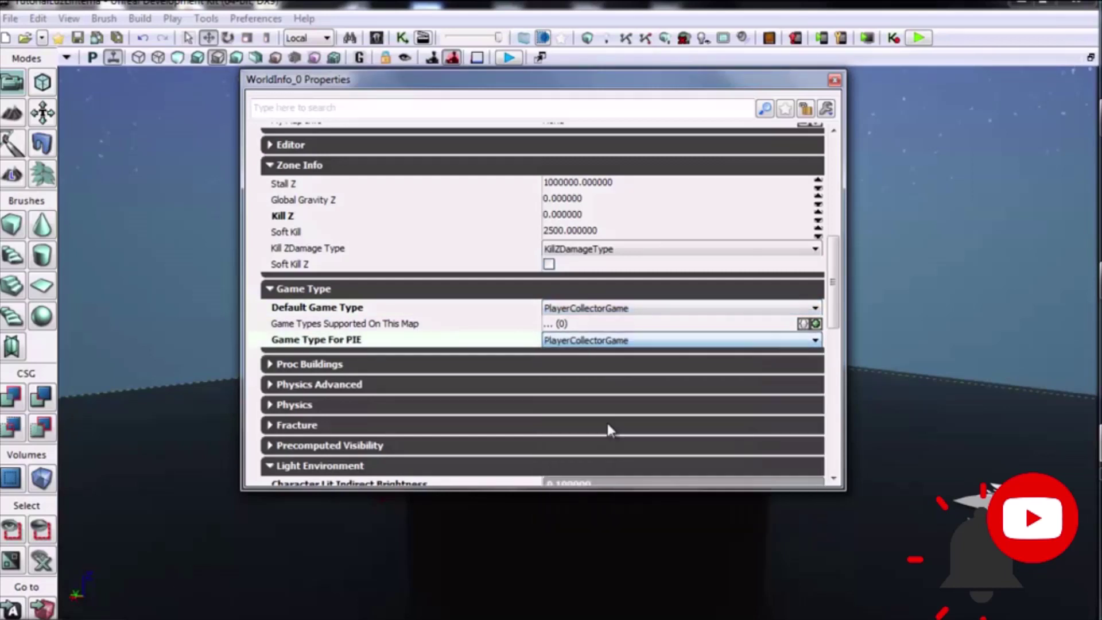
{"action": "left_click", "coordinate": [920, 38]}
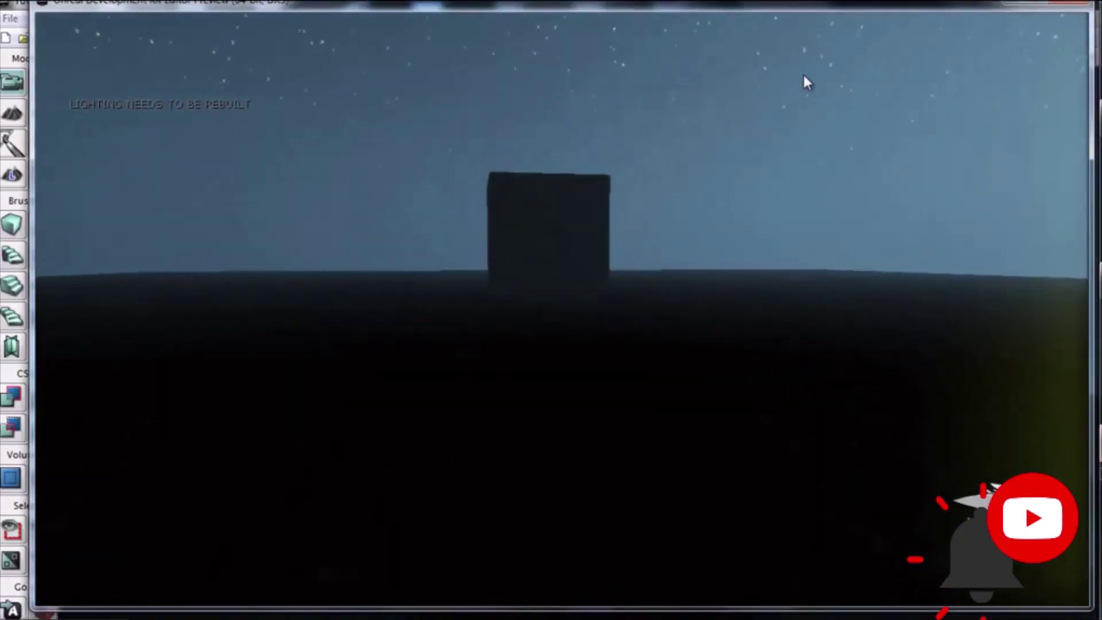
{"action": "key", "text": "Escape"}
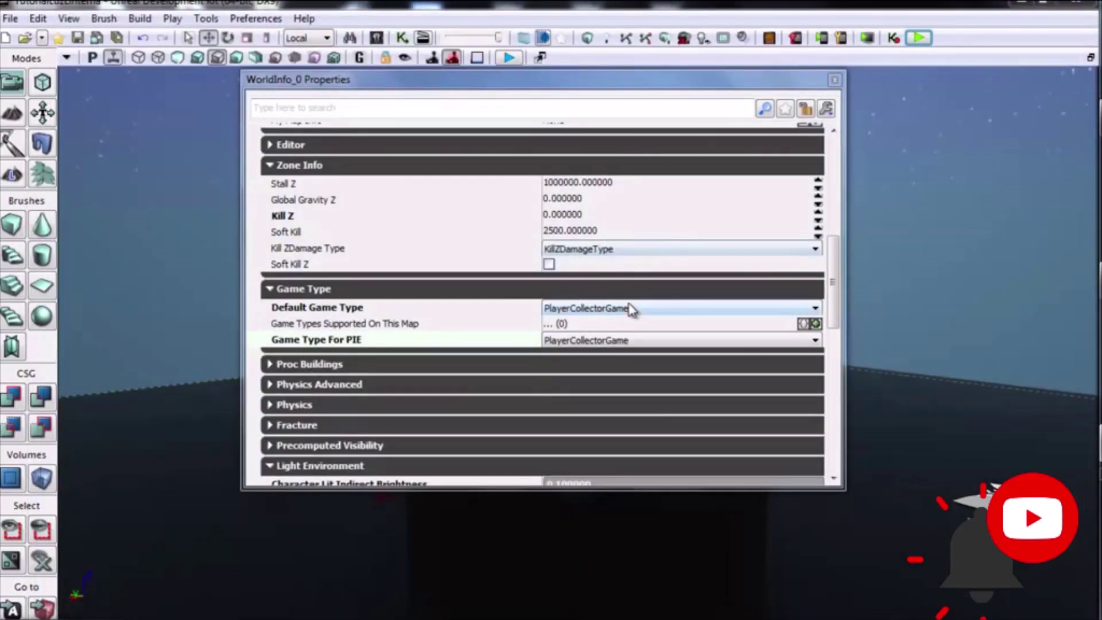
Reset both Default and PIE game types to None and start Play In Editor again.
{"action": "left_click", "coordinate": [632, 297]}
{"action": "left_click", "coordinate": [617, 357]}
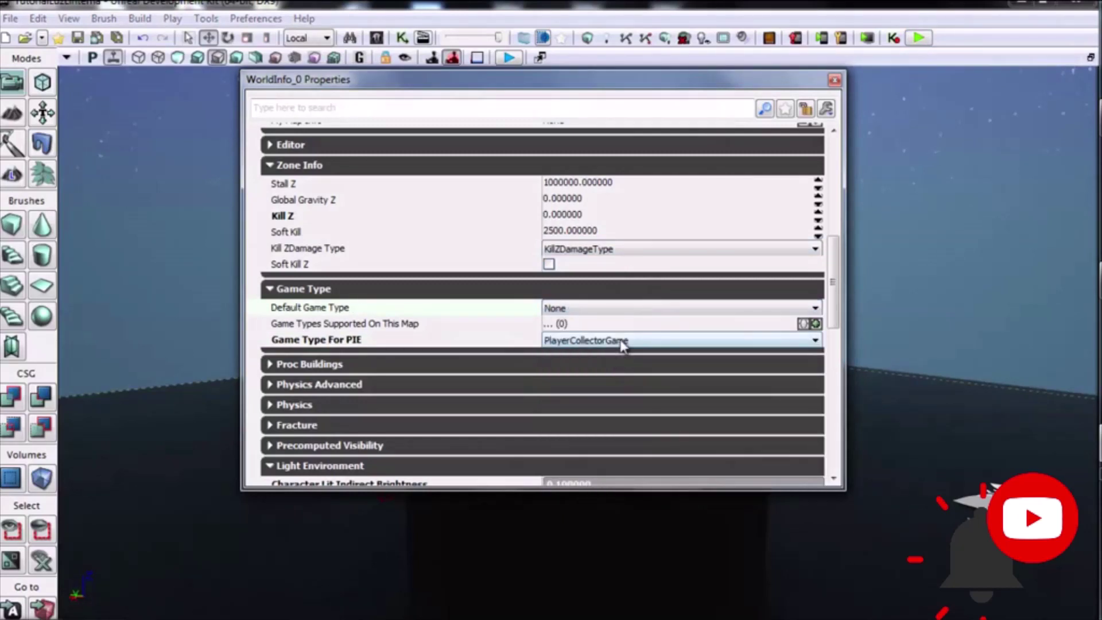
{"action": "left_click", "coordinate": [623, 344]}
{"action": "left_click", "coordinate": [643, 403]}
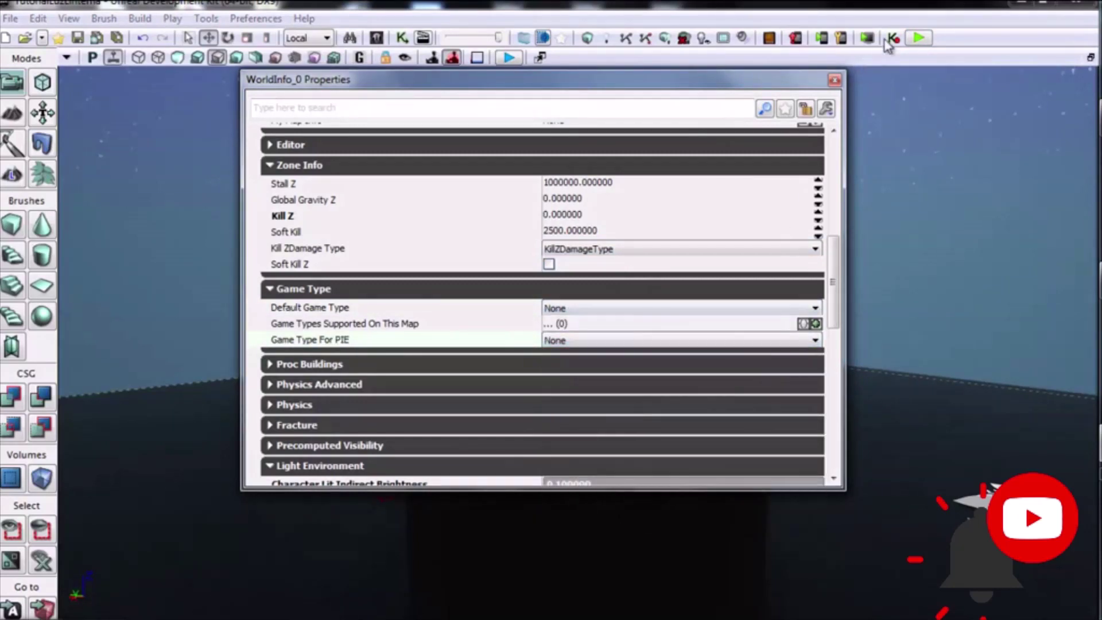
{"action": "left_click", "coordinate": [919, 38]}
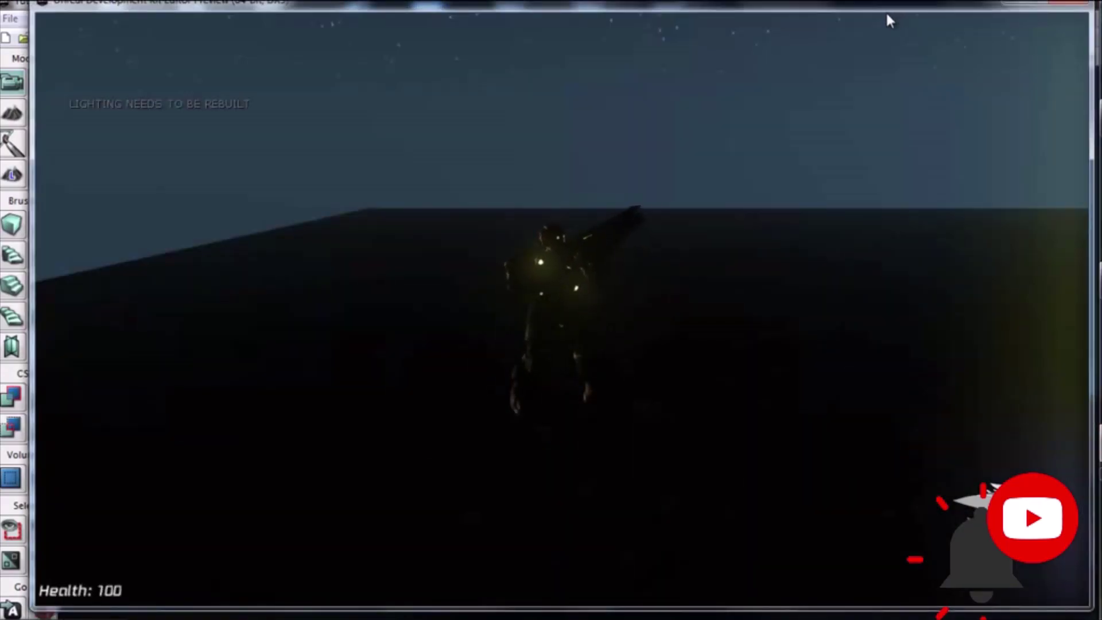
Fire the weapon and walk around the dark level in third person, then exit with Esc.
{"action": "left_click", "coordinate": [976, 66]}
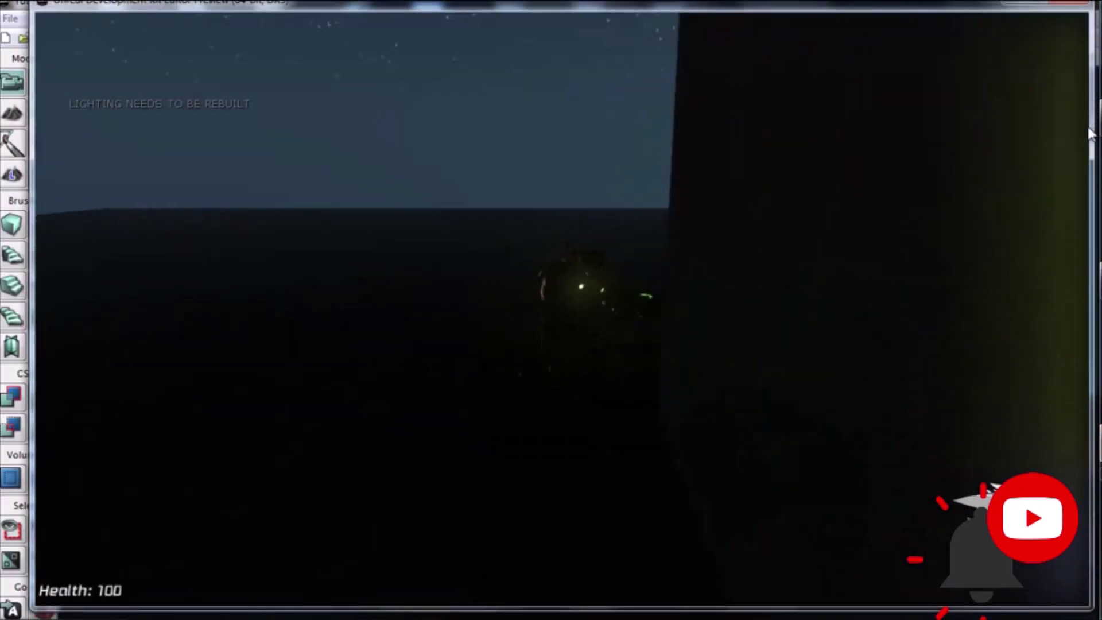
{"action": "left_click", "coordinate": [1074, 120]}
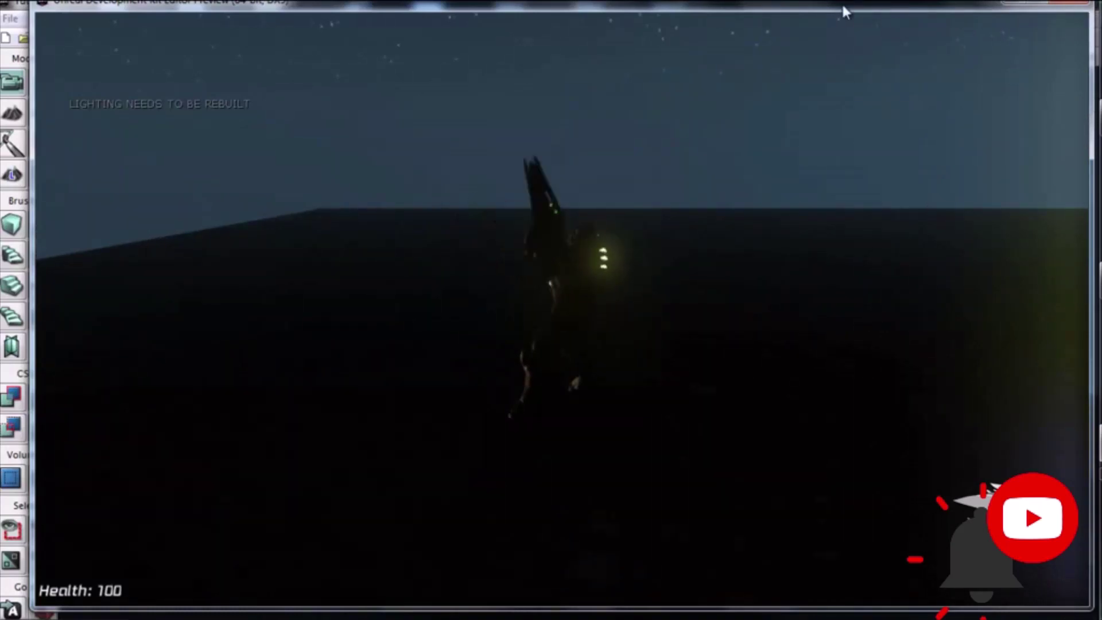
{"action": "left_click", "coordinate": [787, 191]}
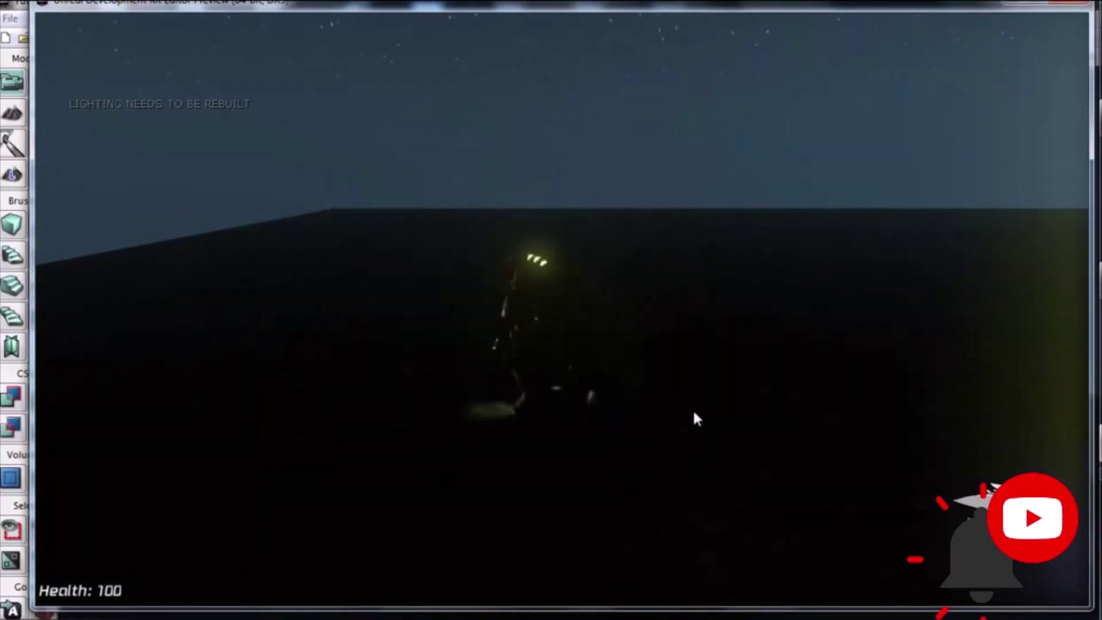
{"action": "key", "text": "w"}
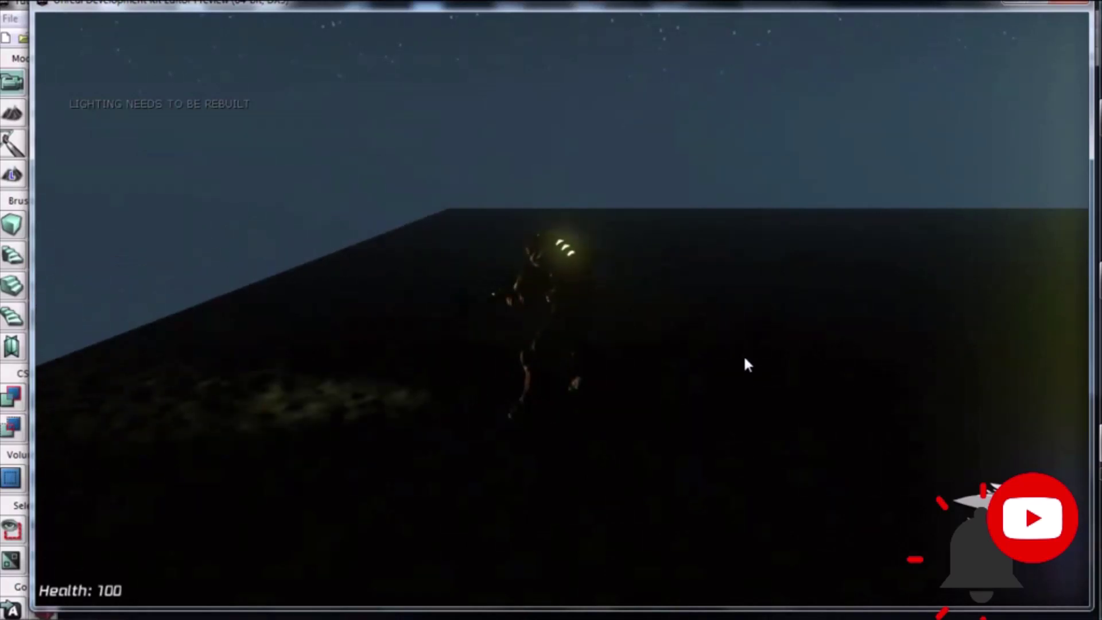
{"action": "key", "text": "a"}
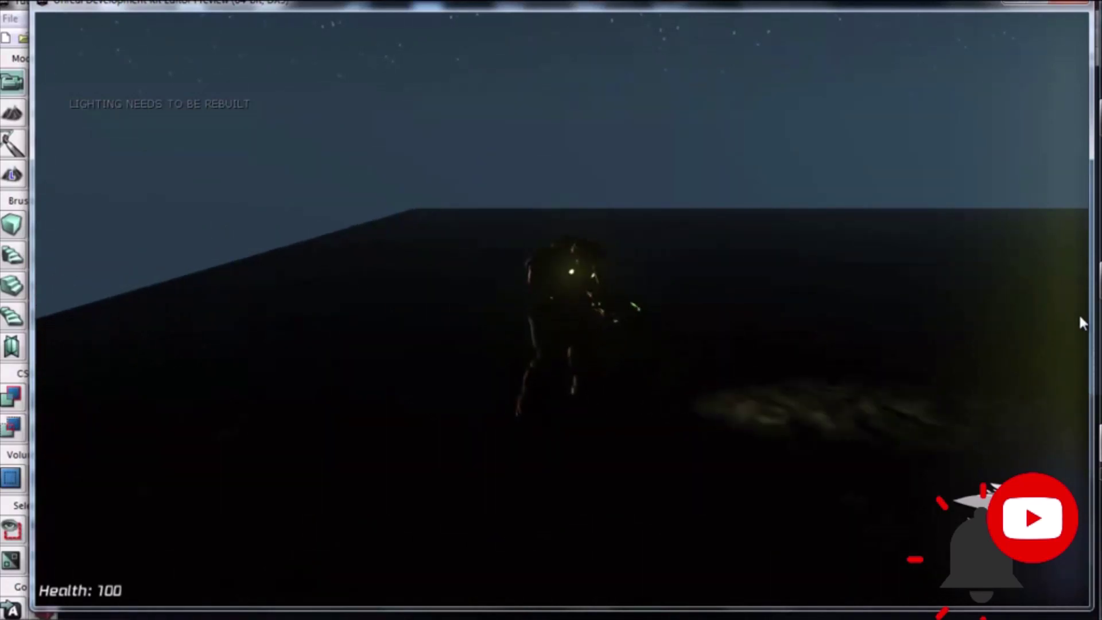
{"action": "key", "text": "d"}
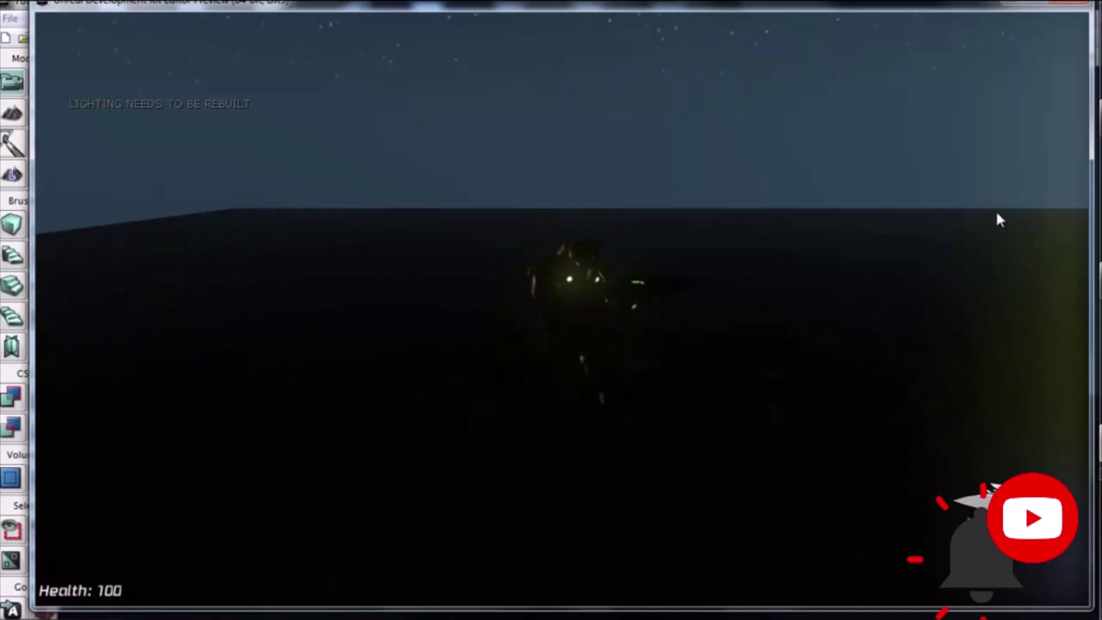
{"action": "key", "text": "d"}
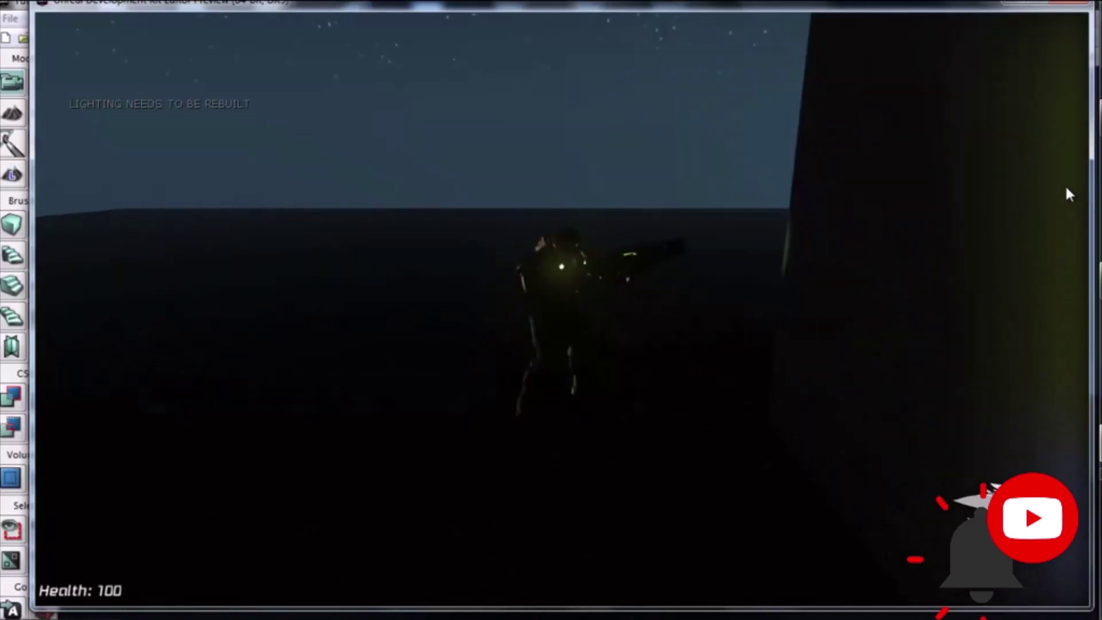
{"action": "key", "text": "Escape"}
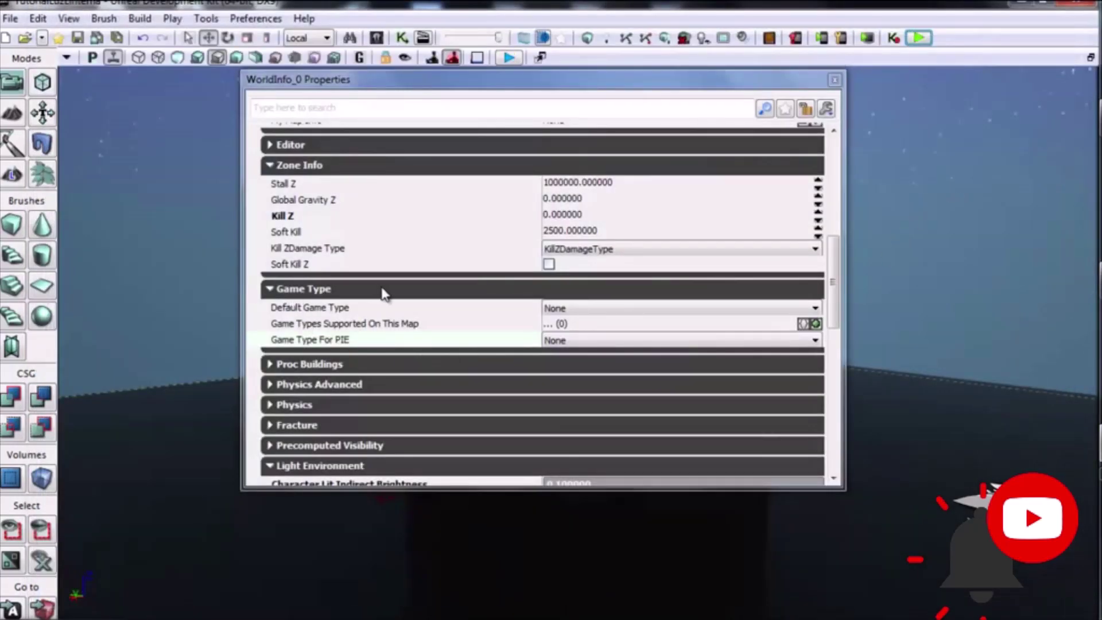
Collapse Game Type, expand Proc Buildings, and scroll down to Lightmass > Lightmass Settings.
{"action": "left_click", "coordinate": [366, 292]}
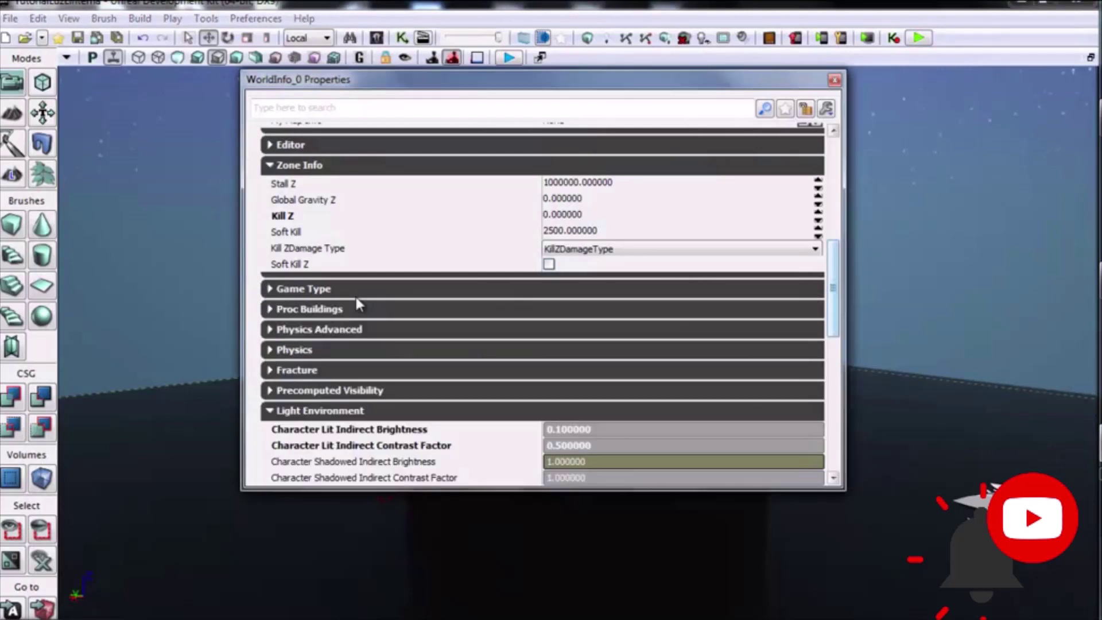
{"action": "left_click", "coordinate": [313, 310]}
{"action": "scroll", "coordinate": [505, 315], "scroll_direction": "down", "scroll_amount": 1}
{"action": "scroll", "coordinate": [504, 316], "scroll_direction": "down", "scroll_amount": 1}
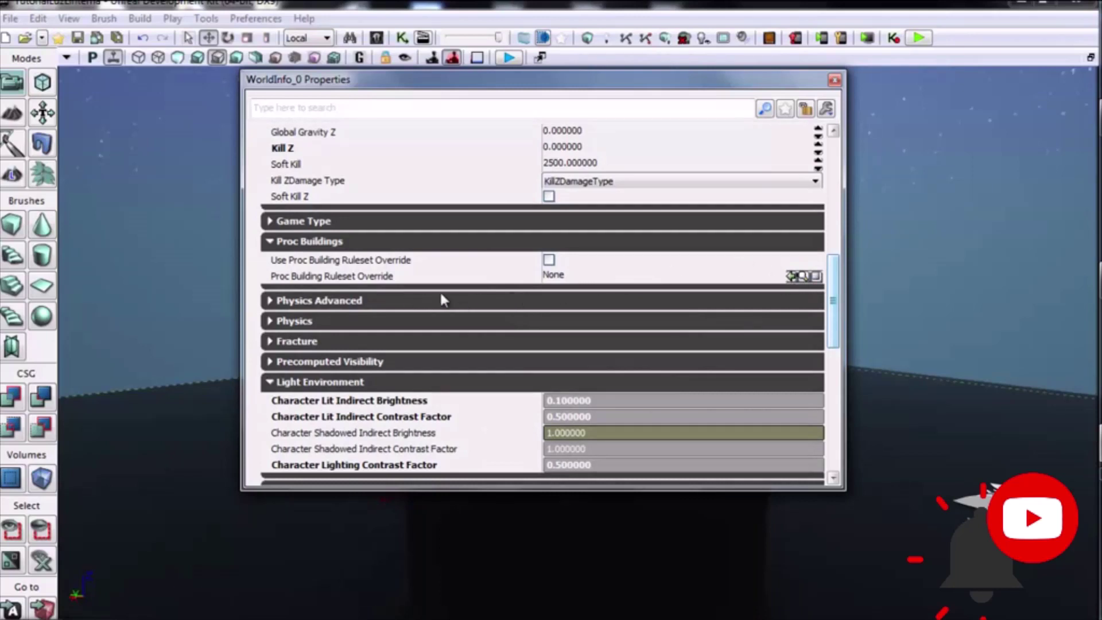
{"action": "scroll", "coordinate": [345, 301], "scroll_direction": "down", "scroll_amount": 2}
{"action": "scroll", "coordinate": [345, 301], "scroll_direction": "down", "scroll_amount": 1}
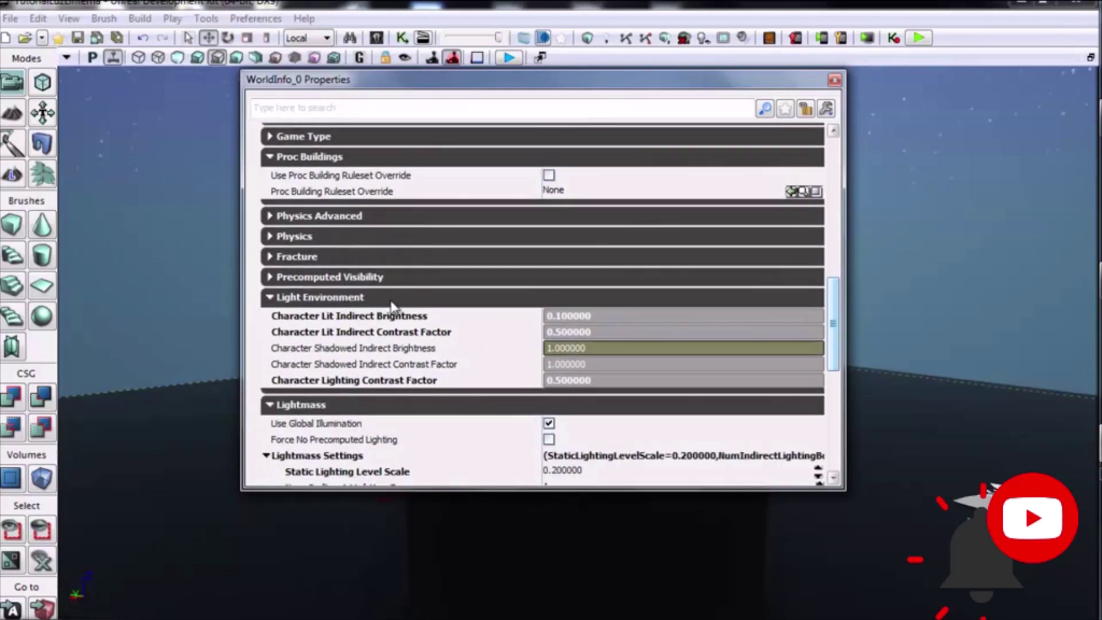
{"action": "scroll", "coordinate": [404, 293], "scroll_direction": "down", "scroll_amount": 1}
{"action": "scroll", "coordinate": [404, 294], "scroll_direction": "down", "scroll_amount": 1}
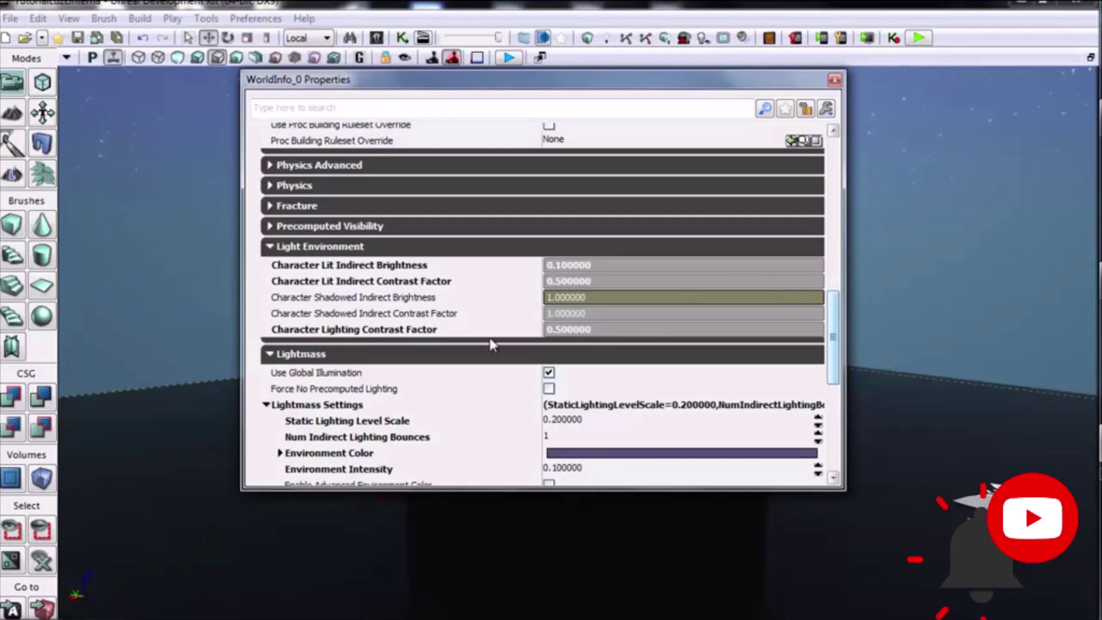
{"action": "scroll", "coordinate": [545, 282], "scroll_direction": "down", "scroll_amount": 2}
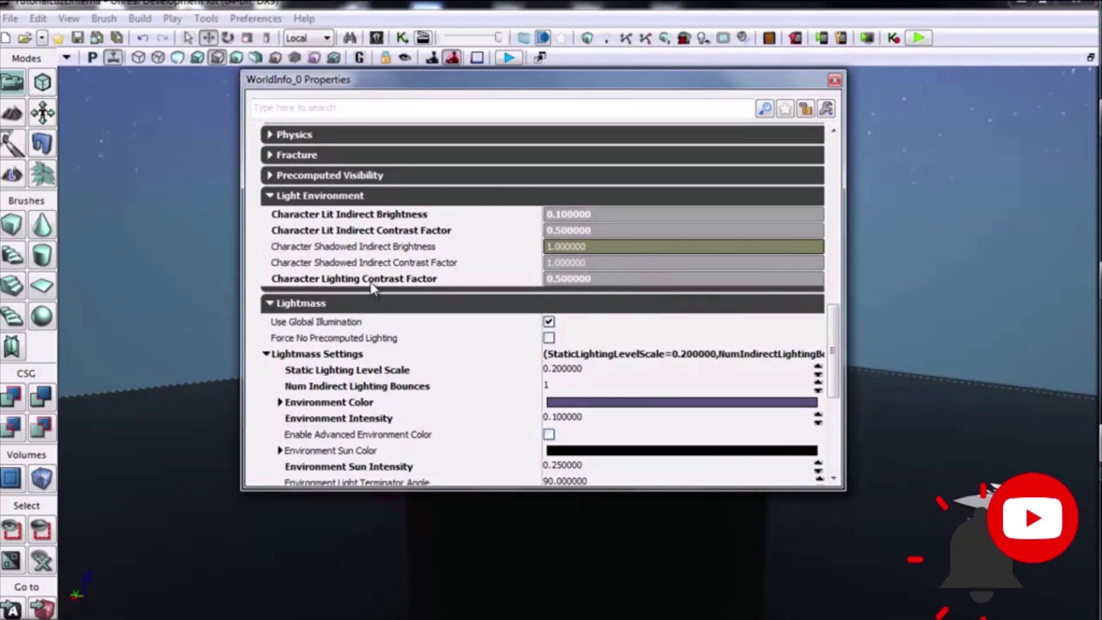
{"action": "scroll", "coordinate": [643, 265], "scroll_direction": "down", "scroll_amount": 1}
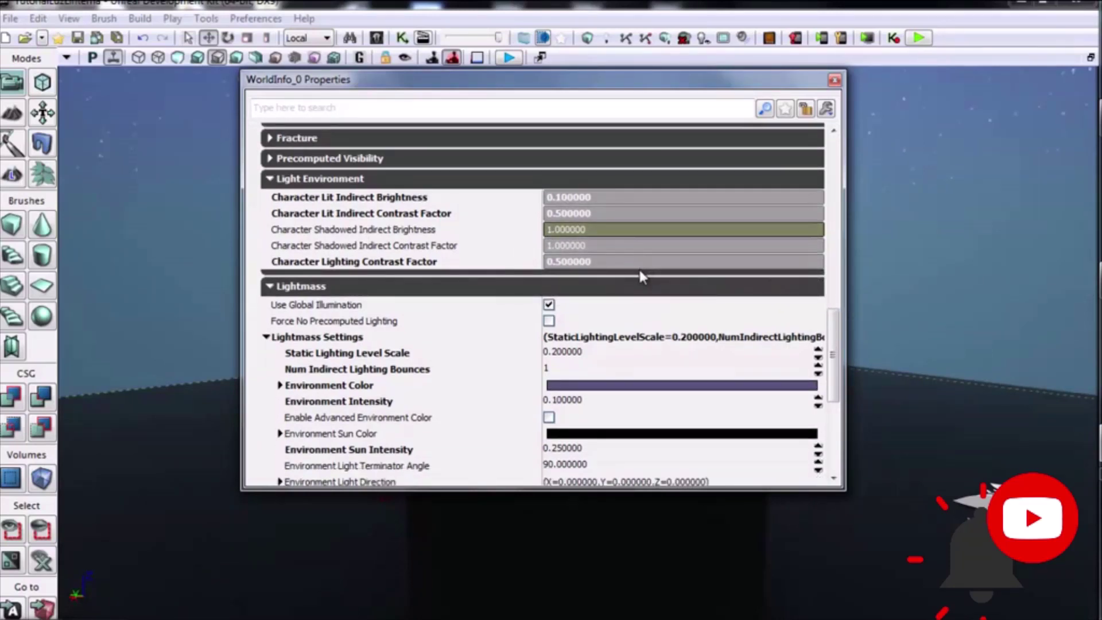
{"action": "scroll", "coordinate": [642, 269], "scroll_direction": "down", "scroll_amount": 3}
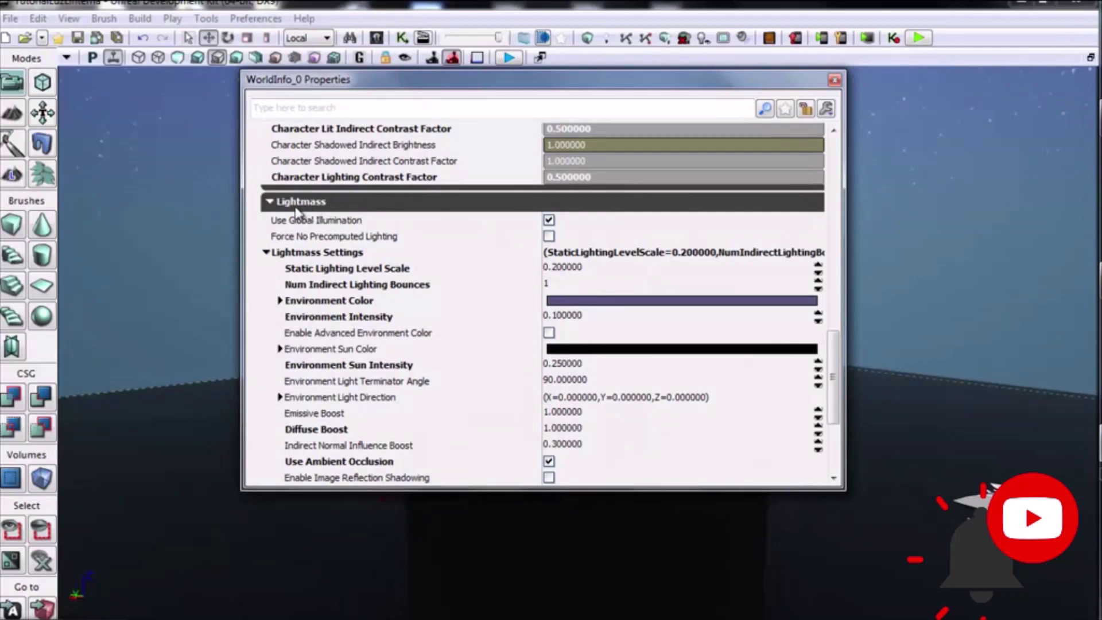
{"action": "scroll", "coordinate": [499, 278], "scroll_direction": "down", "scroll_amount": 1}
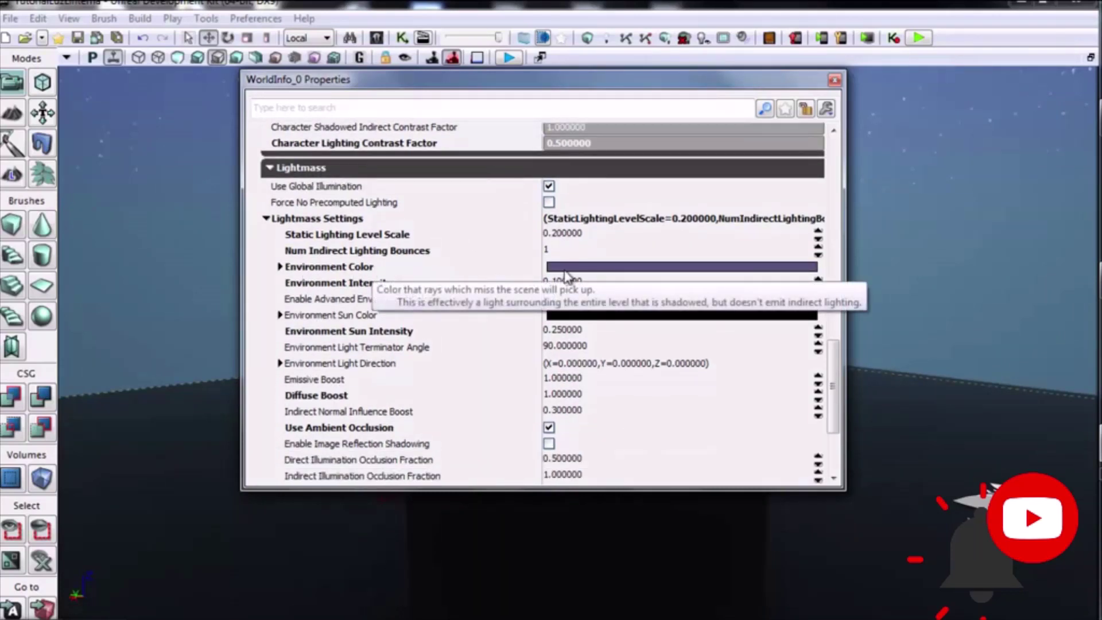
Change the Lightmass Environment Color to a dark, saturated deep blue.
{"action": "left_click", "coordinate": [636, 268]}
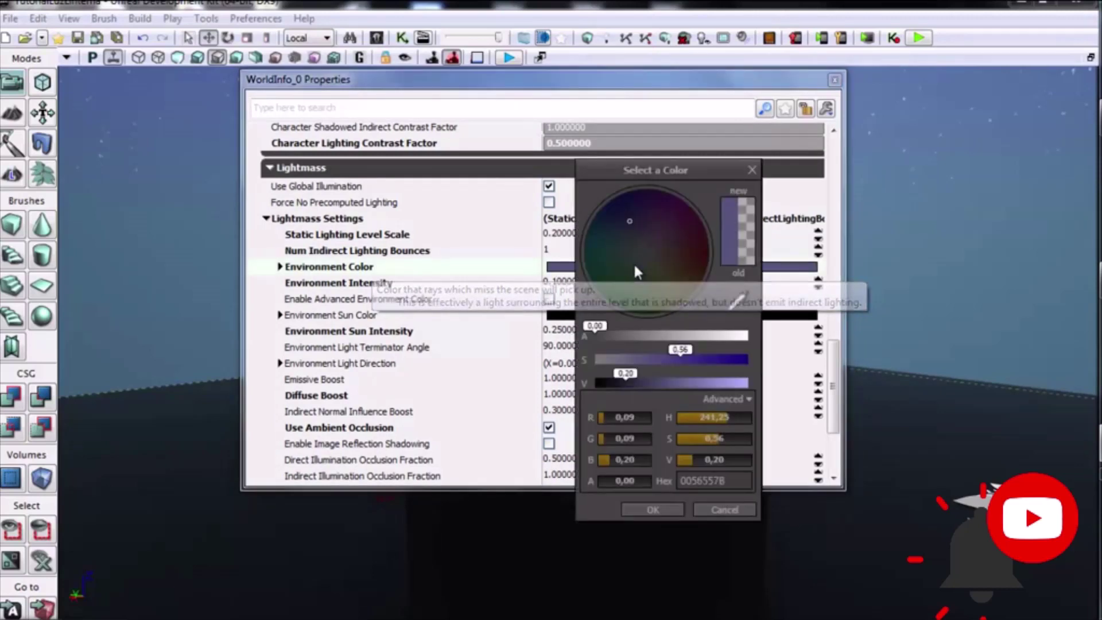
{"action": "left_click", "coordinate": [612, 381]}
{"action": "left_click", "coordinate": [651, 510]}
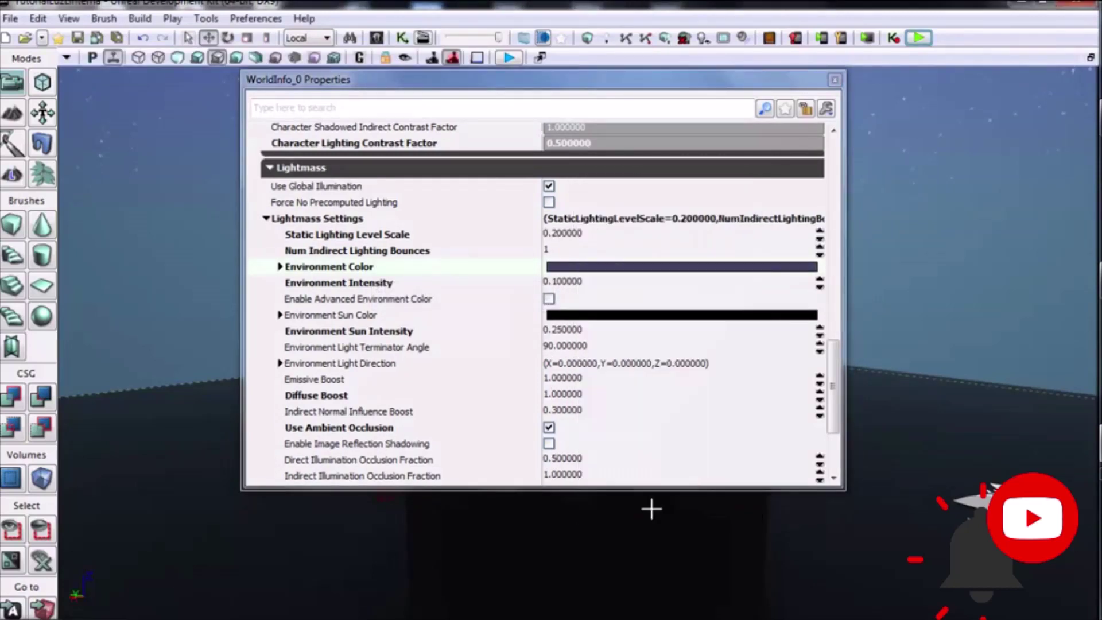
{"action": "left_click", "coordinate": [664, 268]}
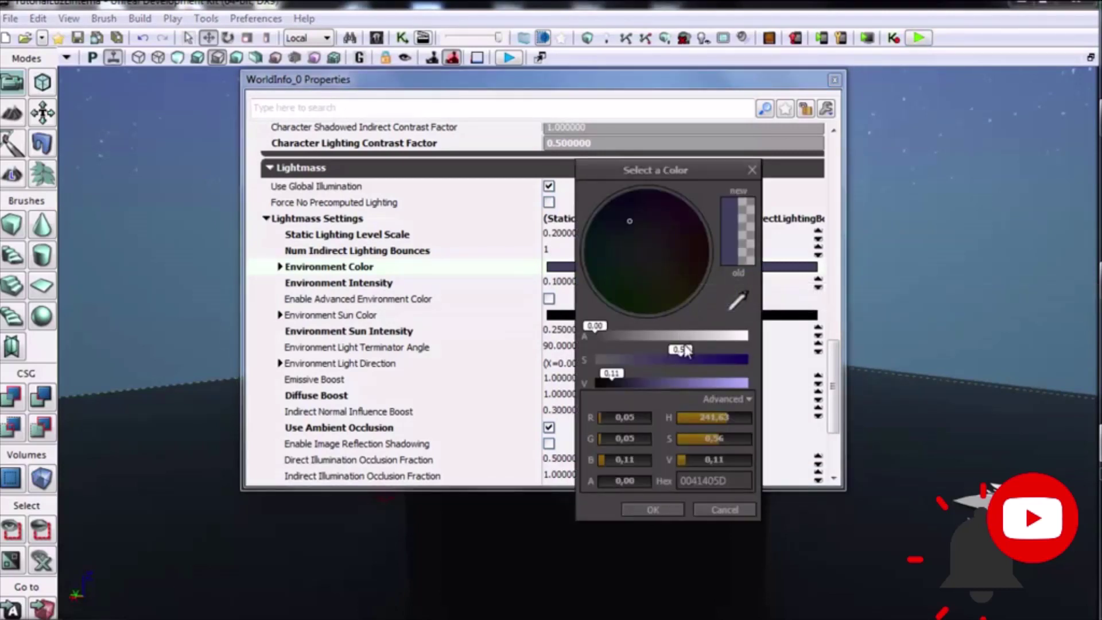
{"action": "left_click_drag", "start_coordinate": [631, 220], "coordinate": [622, 203]}
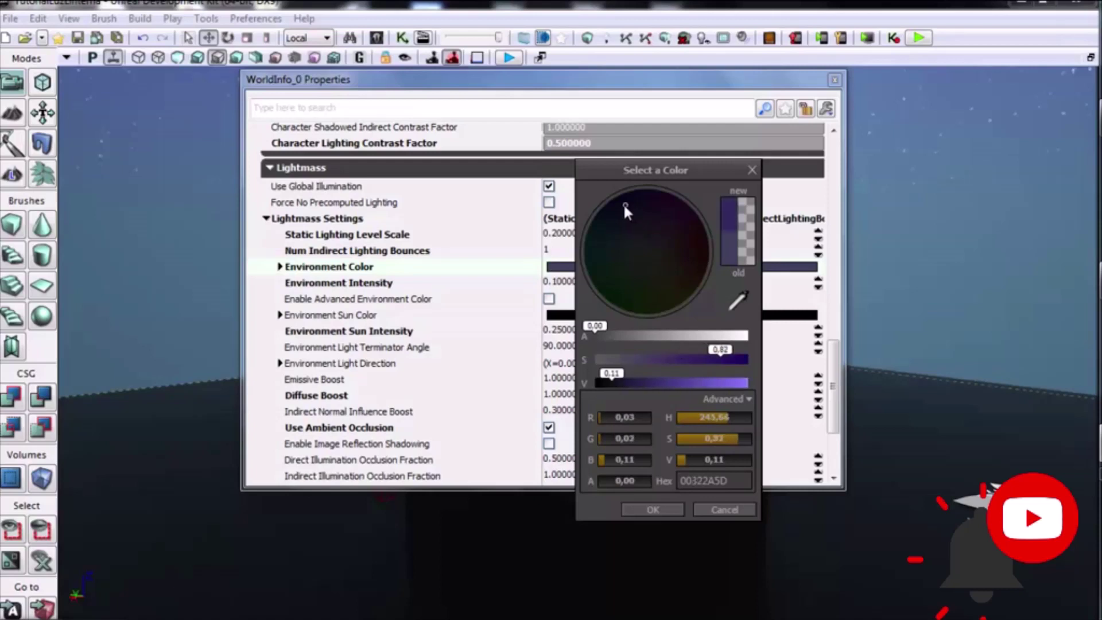
{"action": "left_click_drag", "start_coordinate": [612, 383], "coordinate": [609, 389]}
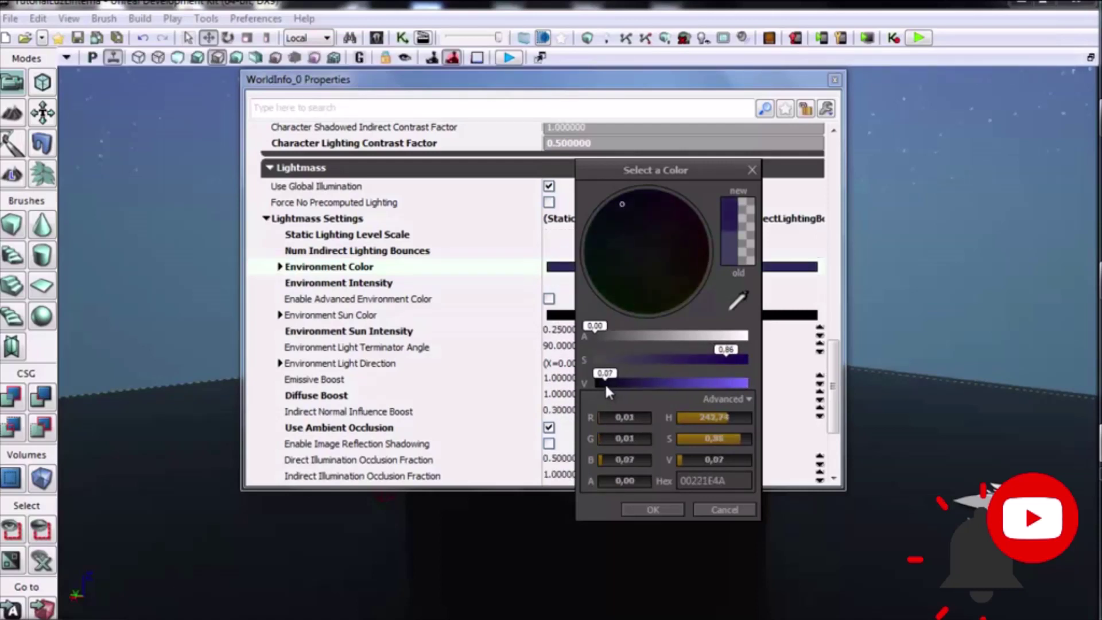
{"action": "left_click", "coordinate": [654, 509]}
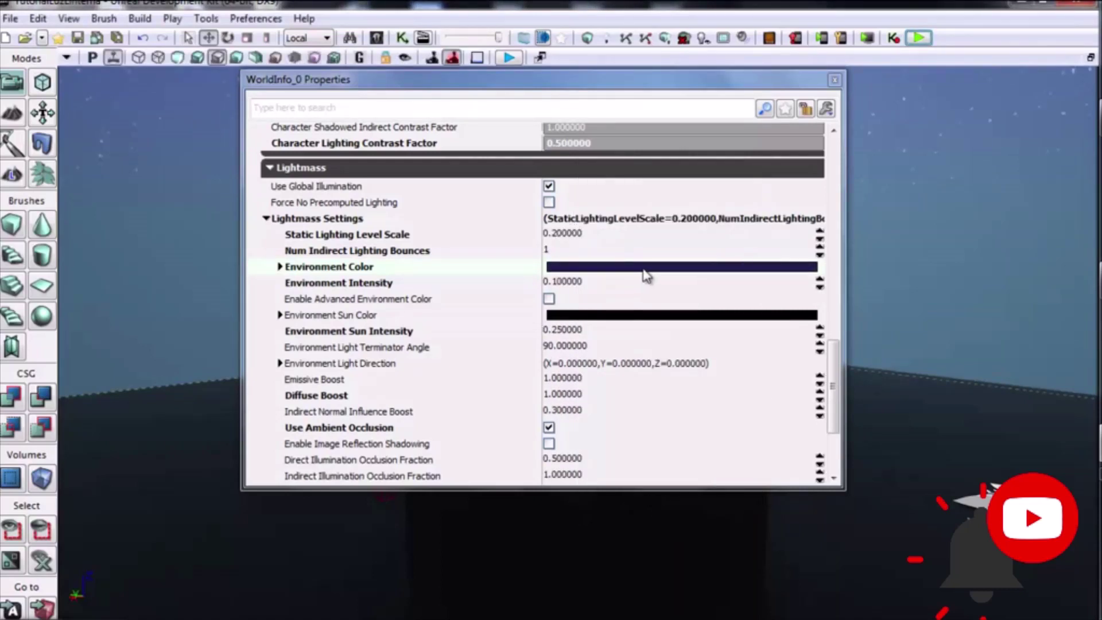
Set Environment Intensity to 2.
{"action": "left_click", "coordinate": [597, 288]}
{"action": "type", "text": "2"}
{"action": "key", "text": "Return"}
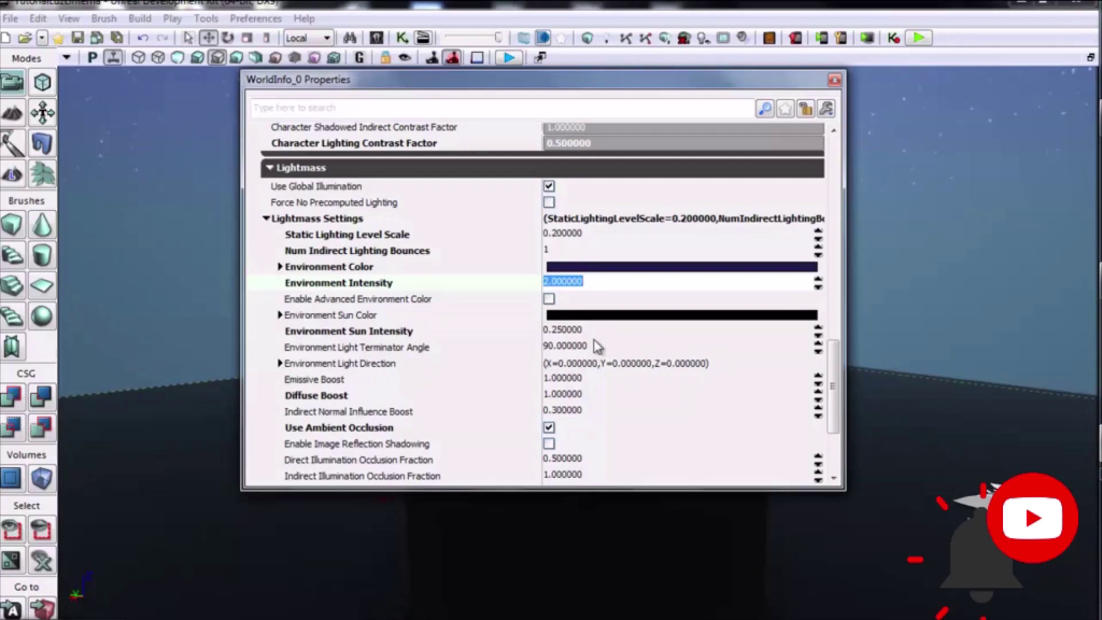
{"action": "scroll", "coordinate": [631, 327], "scroll_direction": "down", "scroll_amount": 1}
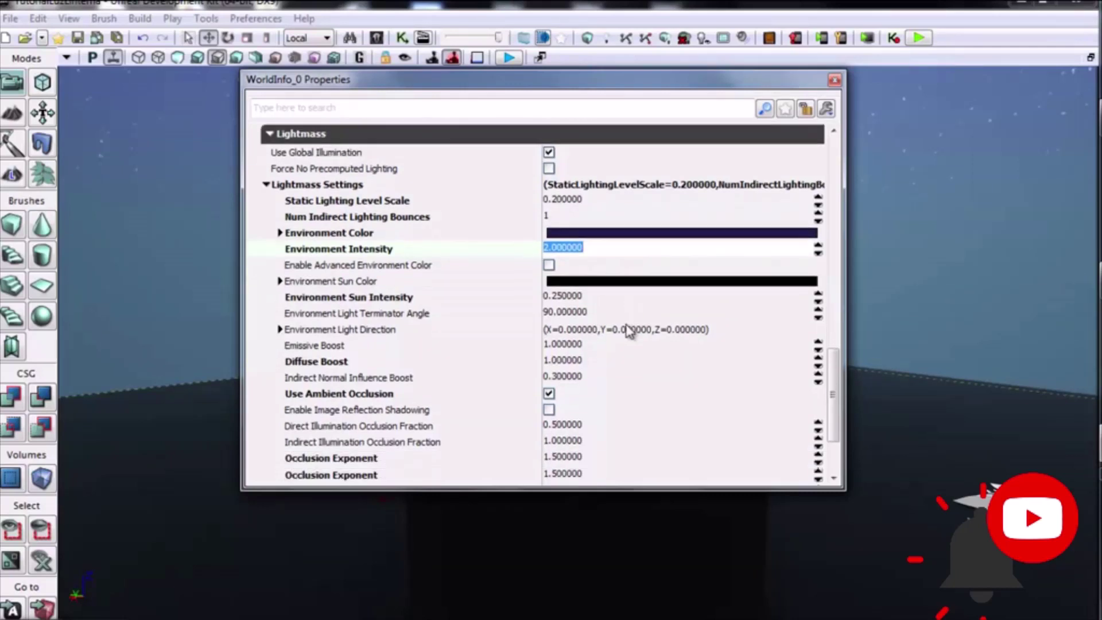
Set Environment Sun Color to a grey of value 0.65, then close WorldInfo properties.
{"action": "left_click", "coordinate": [592, 281]}
{"action": "left_click_drag", "start_coordinate": [684, 382], "coordinate": [694, 381]}
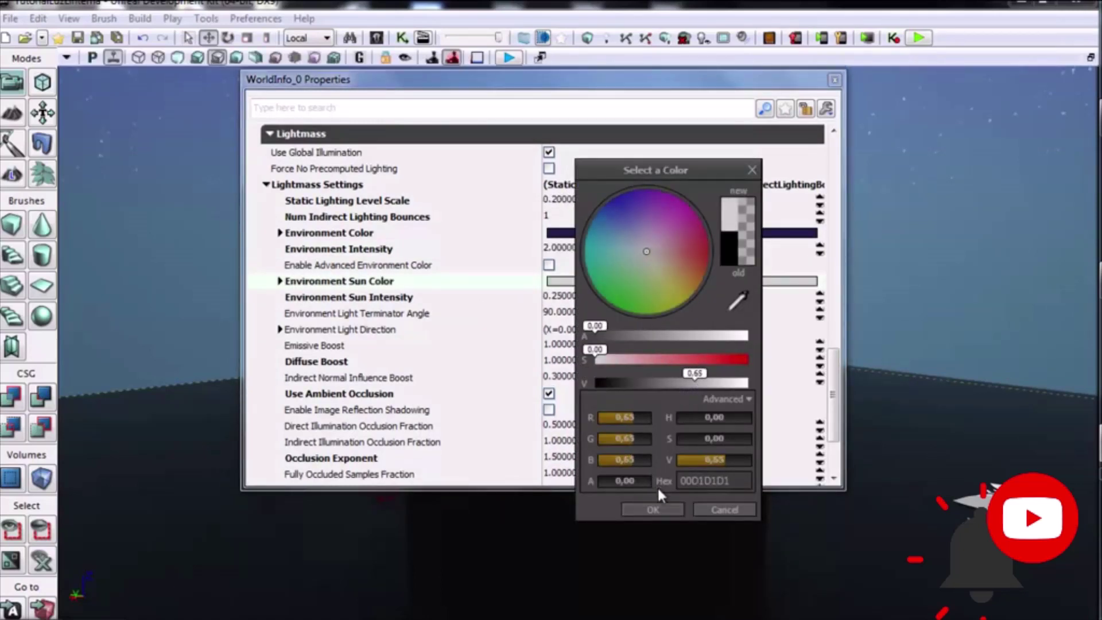
{"action": "left_click", "coordinate": [653, 509]}
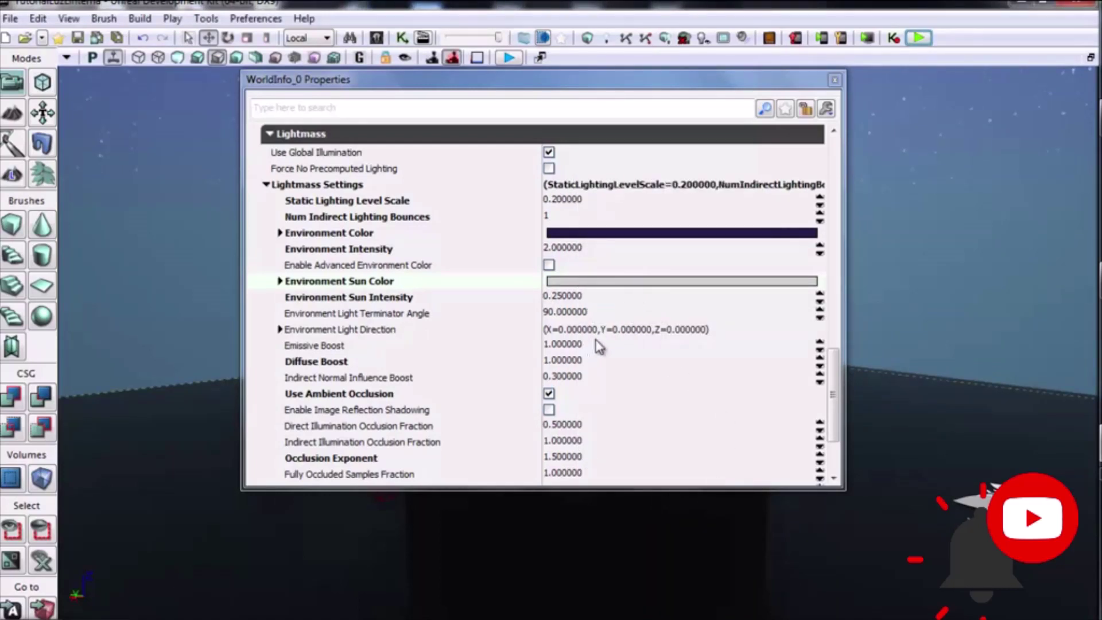
{"action": "left_click_drag", "start_coordinate": [833, 359], "coordinate": [837, 417]}
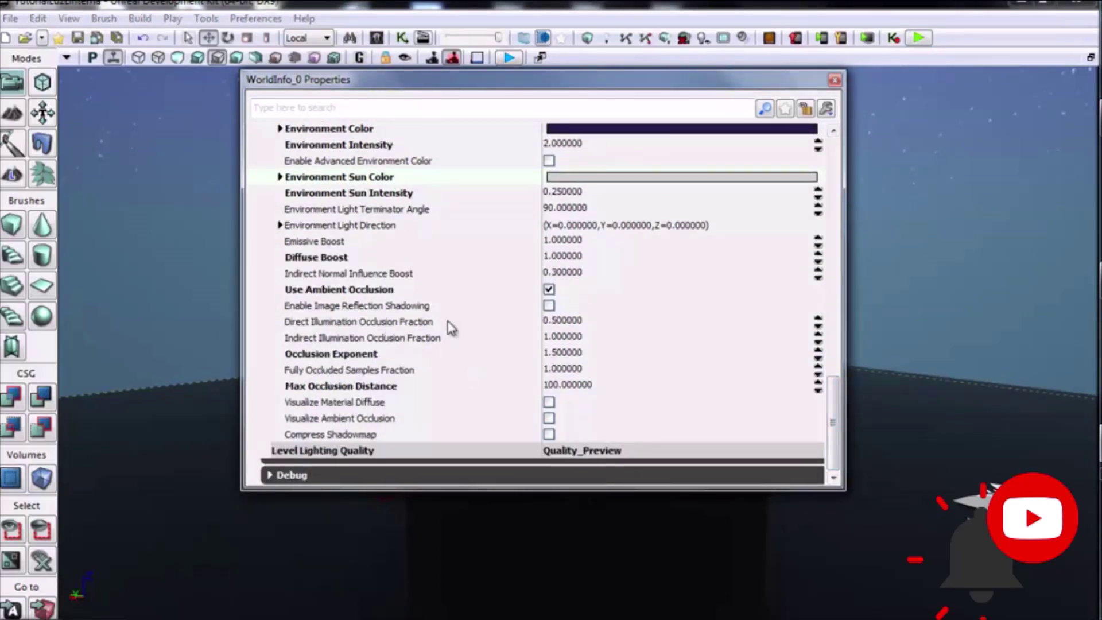
{"action": "left_click", "coordinate": [835, 80]}
Look around the starry night level, then run Build All to rebuild geometry and lighting.
{"action": "right_click_drag", "start_coordinate": [654, 294], "coordinate": [686, 232]}
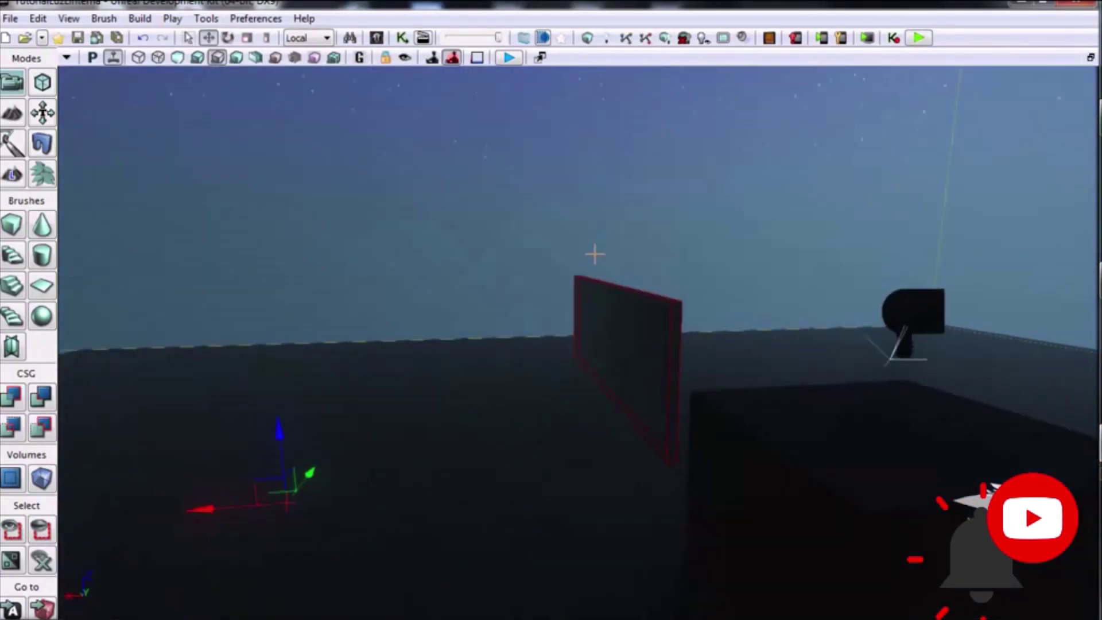
{"action": "mouse_move", "coordinate": [595, 254]}
{"action": "right_mouse_down"}
{"action": "mouse_move", "coordinate": [485, 162]}
{"action": "mouse_move", "coordinate": [637, 229]}
{"action": "right_mouse_up"}
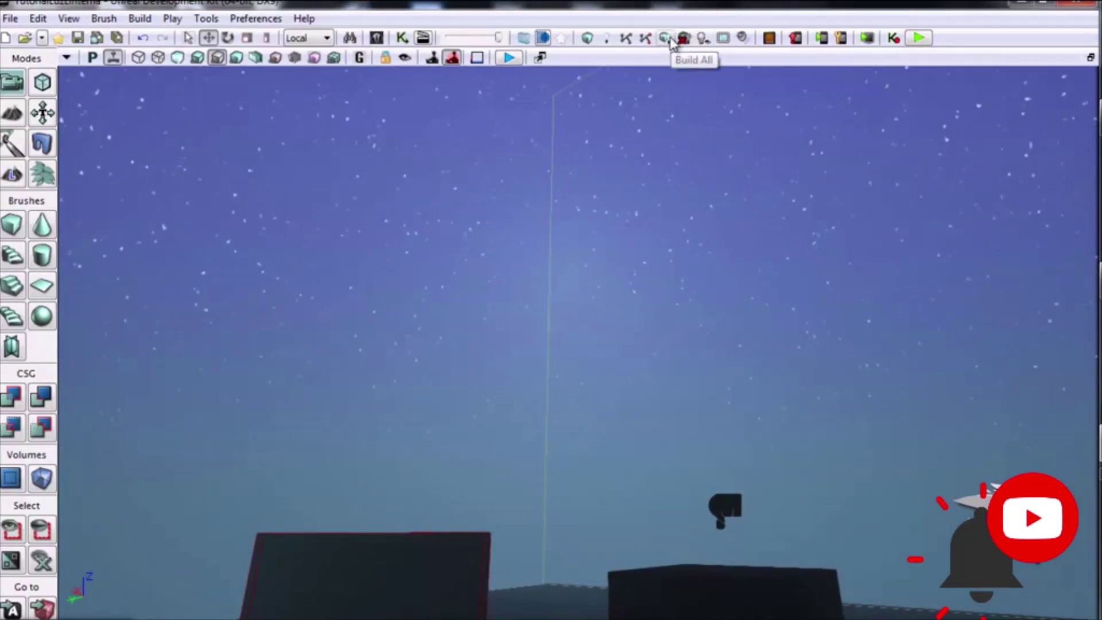
{"action": "left_click", "coordinate": [553, 112]}
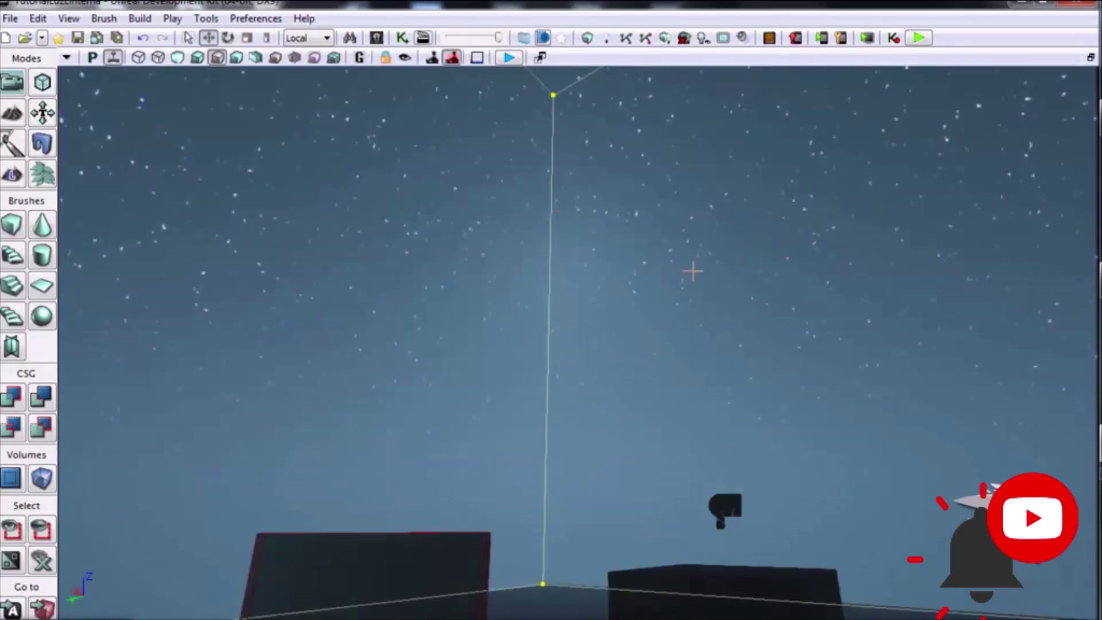
{"action": "mouse_move", "coordinate": [693, 271]}
{"action": "right_mouse_down"}
{"action": "mouse_move", "coordinate": [288, 250]}
{"action": "mouse_move", "coordinate": [975, 213]}
{"action": "mouse_move", "coordinate": [787, 175]}
{"action": "mouse_move", "coordinate": [787, 321]}
{"action": "mouse_move", "coordinate": [967, 337]}
{"action": "mouse_move", "coordinate": [945, 342]}
{"action": "mouse_move", "coordinate": [671, 250]}
{"action": "right_mouse_up"}
{"action": "scroll", "coordinate": [666, 246], "scroll_direction": "down", "scroll_amount": 2}
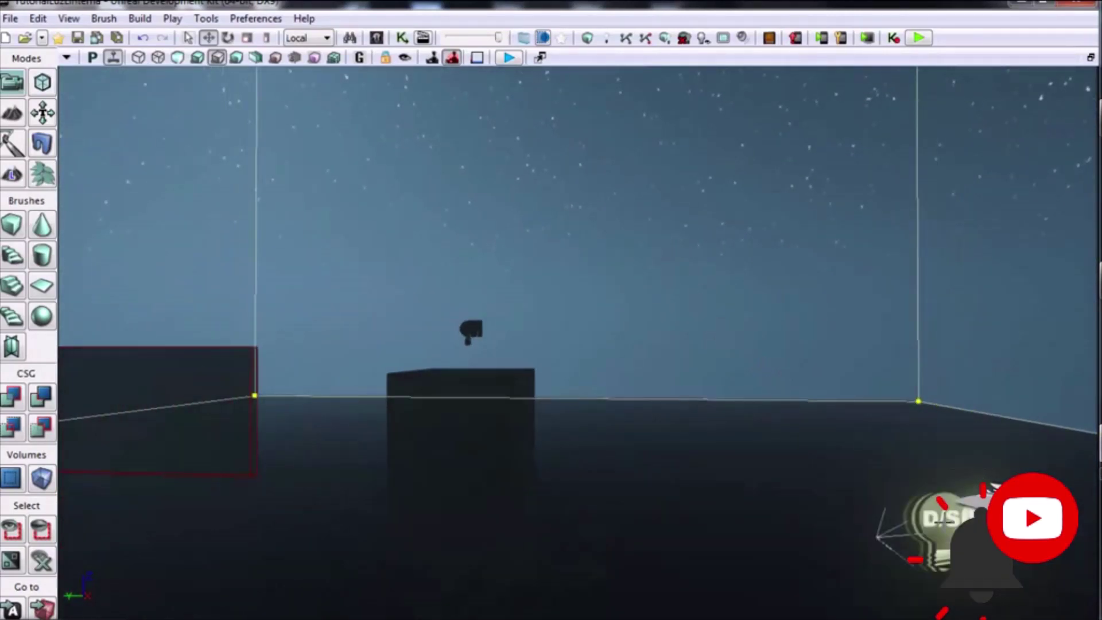
{"action": "right_click_drag", "start_coordinate": [745, 425], "coordinate": [667, 285]}
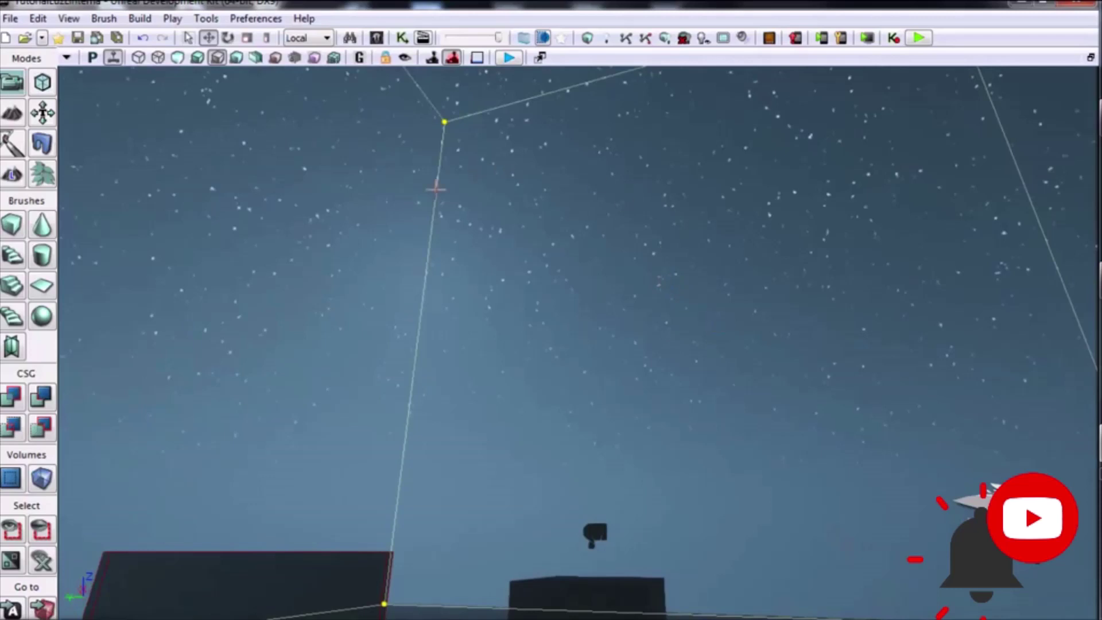
{"action": "right_click_drag", "start_coordinate": [785, 310], "coordinate": [536, 259]}
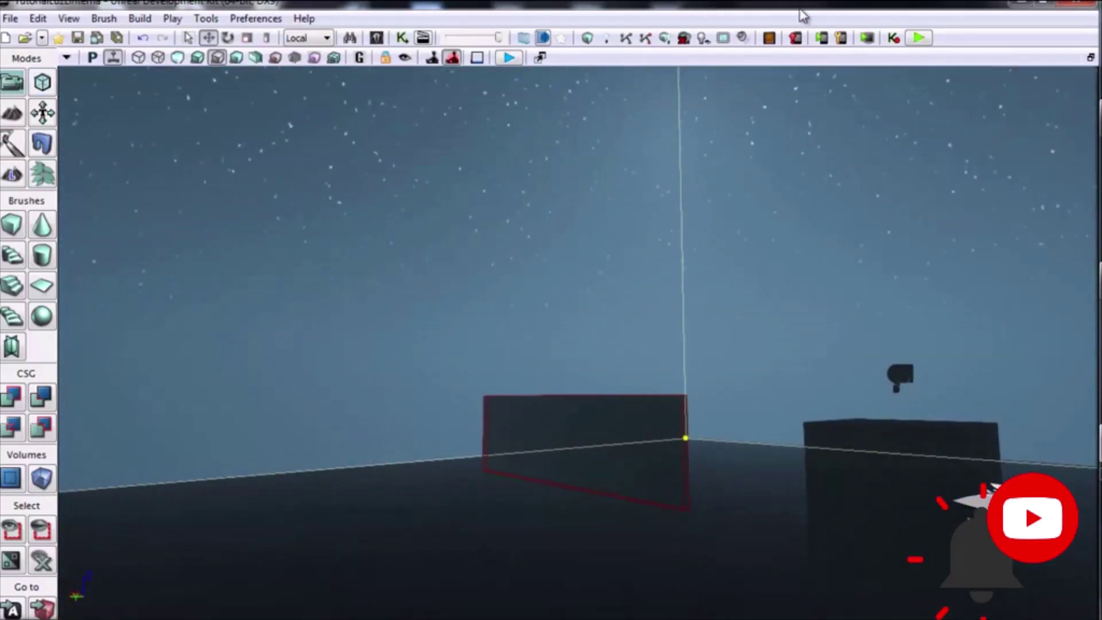
{"action": "left_click", "coordinate": [668, 41]}
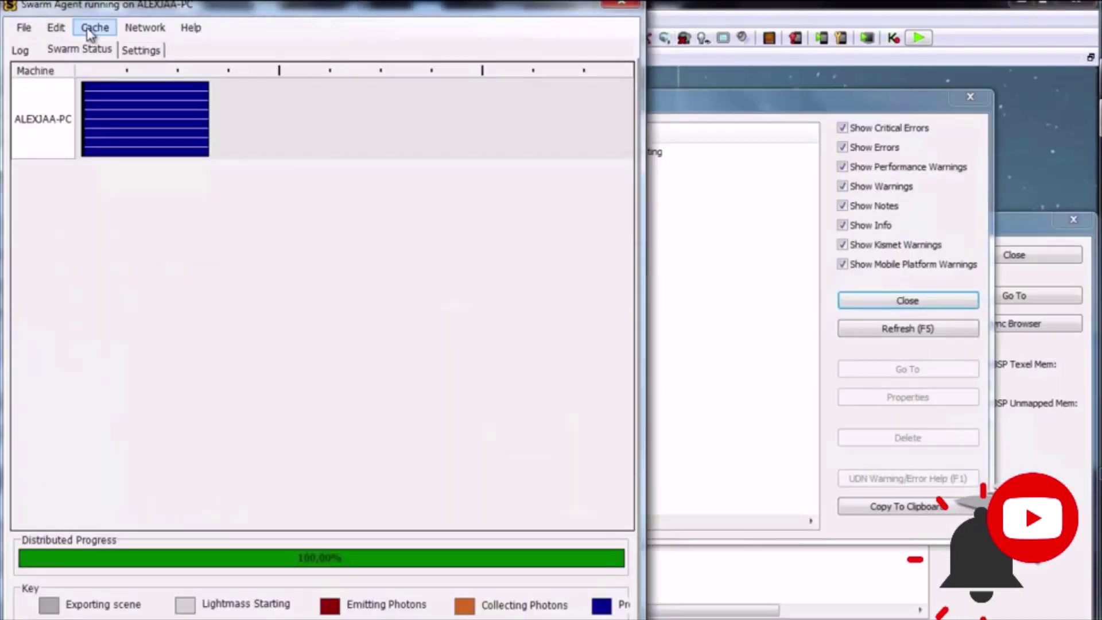
Glance at Swarm Agent's Cache menu, then close the Swarm Agent window.
{"action": "left_click", "coordinate": [92, 30]}
{"action": "left_click", "coordinate": [114, 43]}
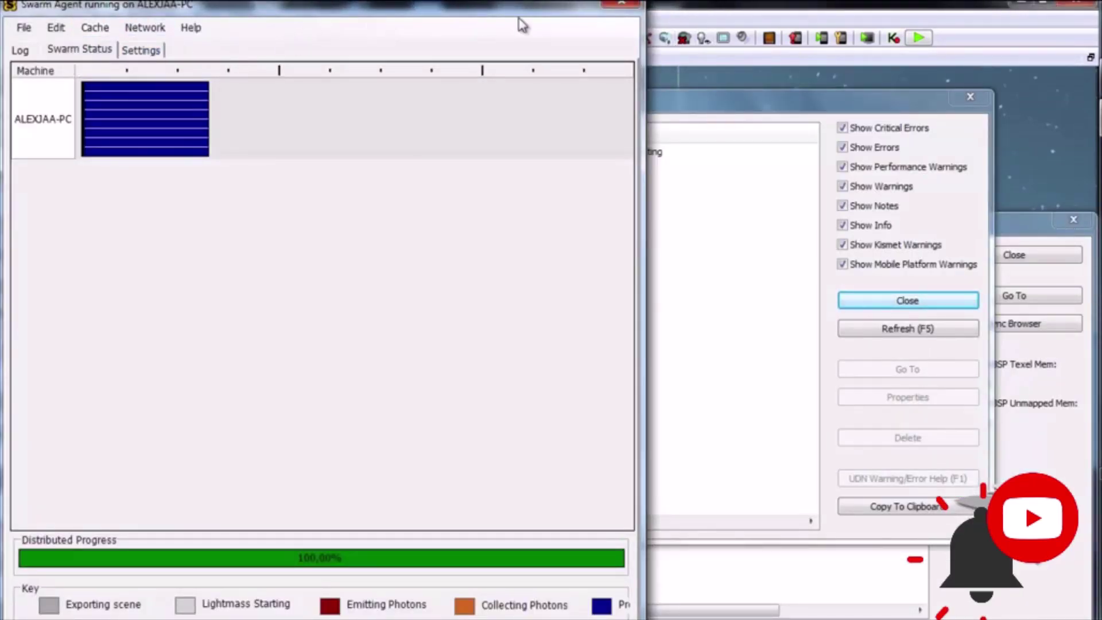
{"action": "left_click", "coordinate": [621, 2]}
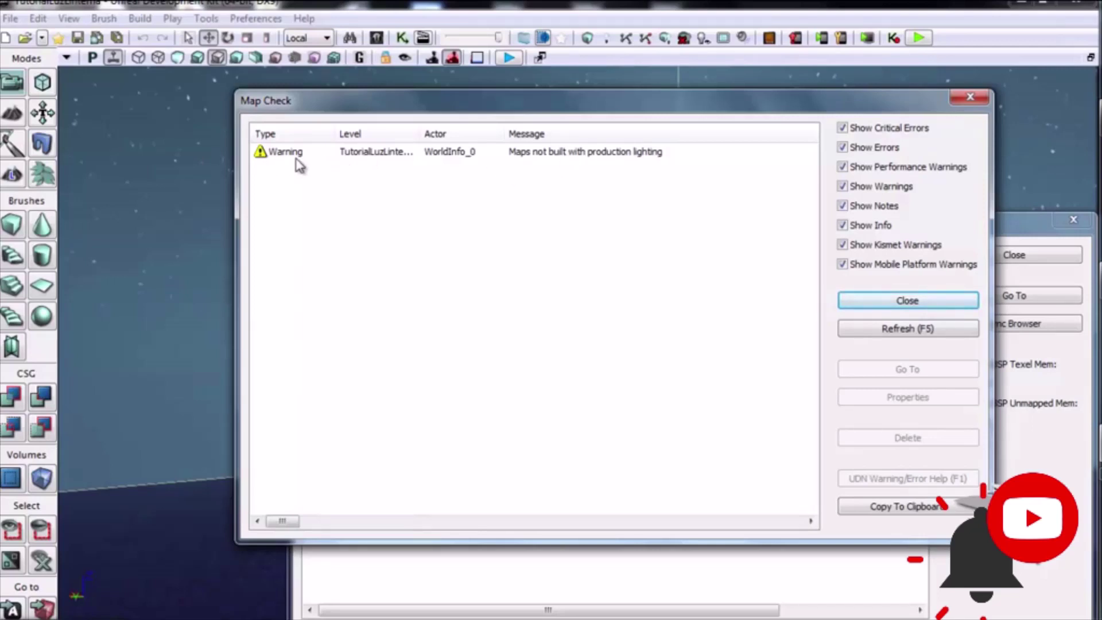
Select the production-lighting warning and inspect WorldInfo_0's Lightmass settings, including Environment Light Direction.
{"action": "left_click", "coordinate": [266, 159]}
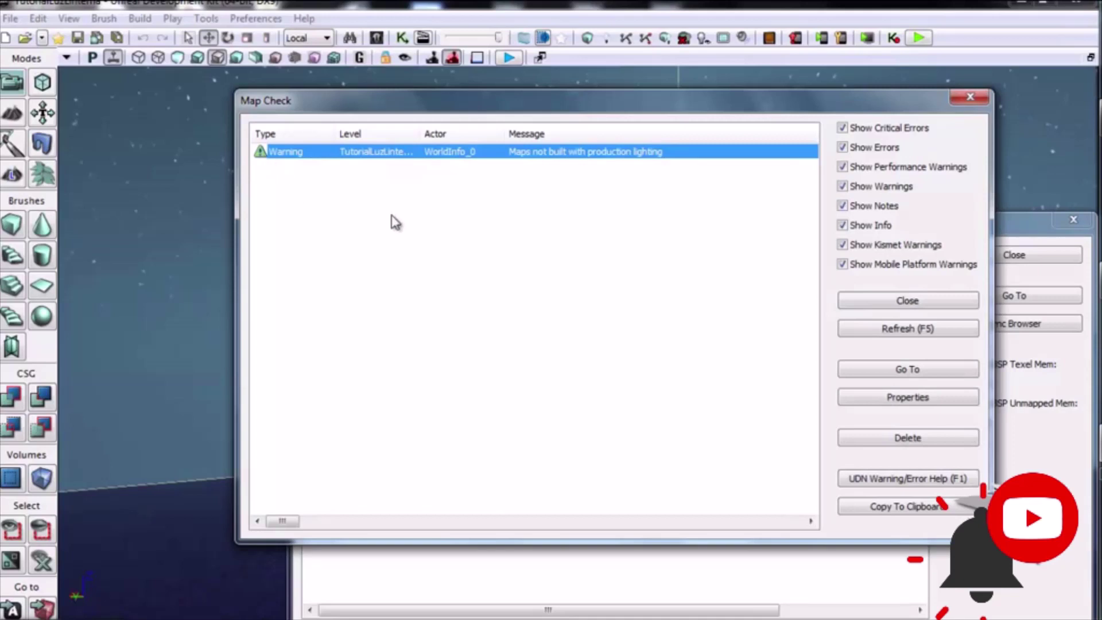
{"action": "left_click", "coordinate": [843, 187]}
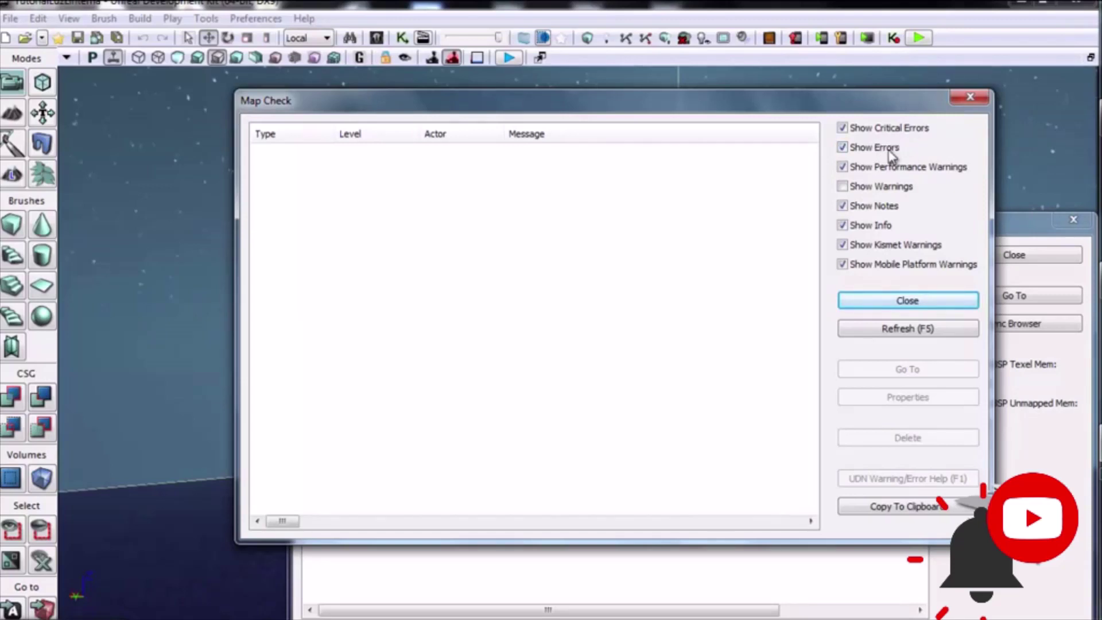
{"action": "left_click", "coordinate": [842, 186]}
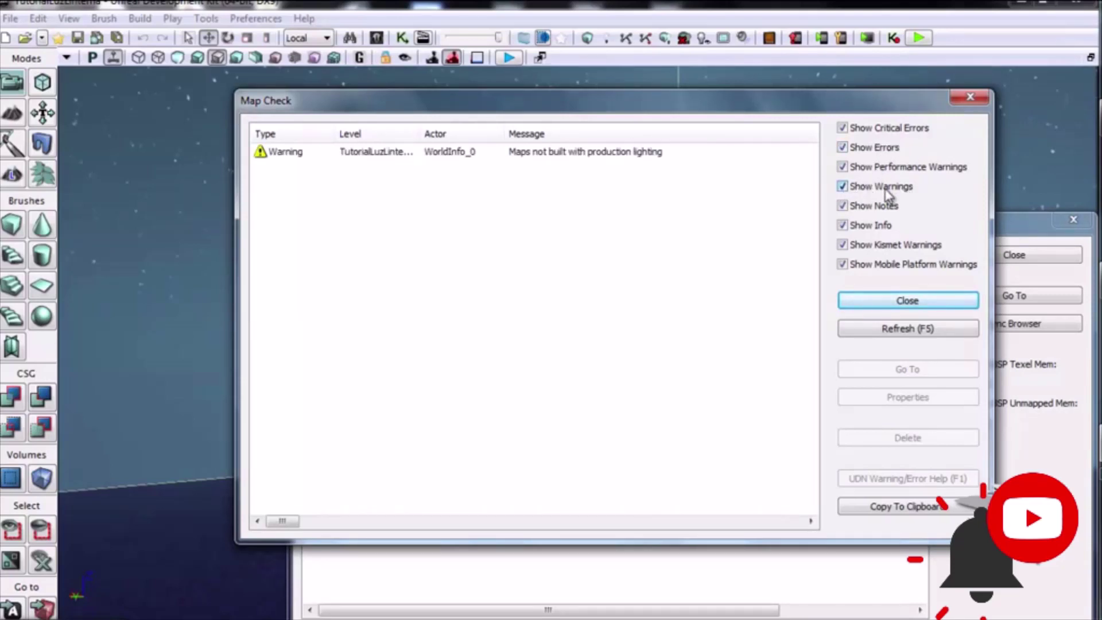
{"action": "left_click", "coordinate": [467, 152]}
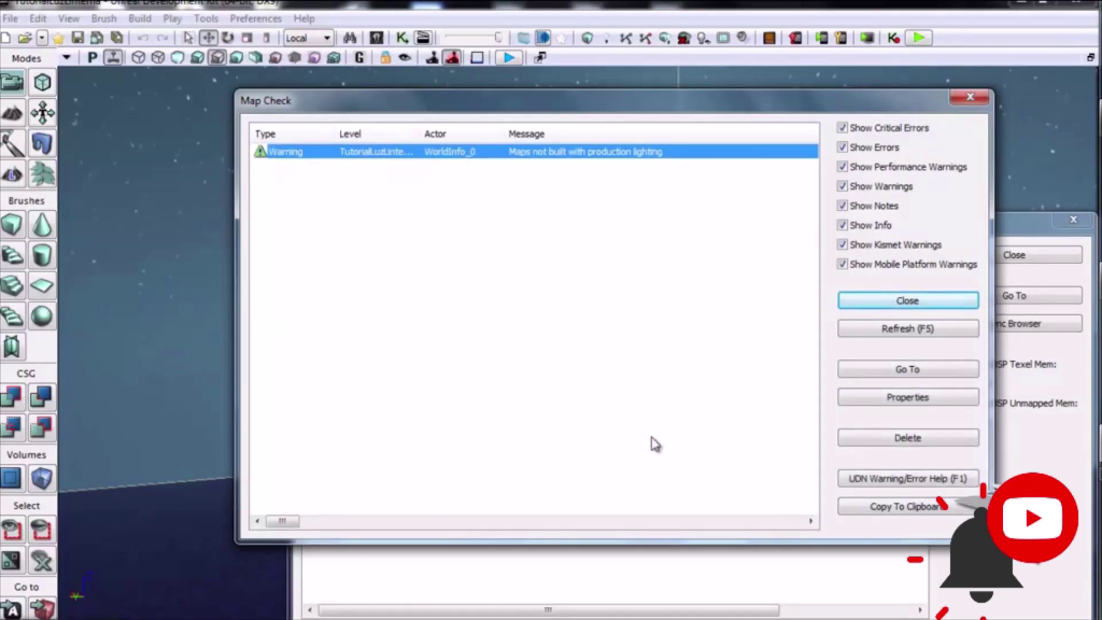
{"action": "left_click", "coordinate": [921, 401]}
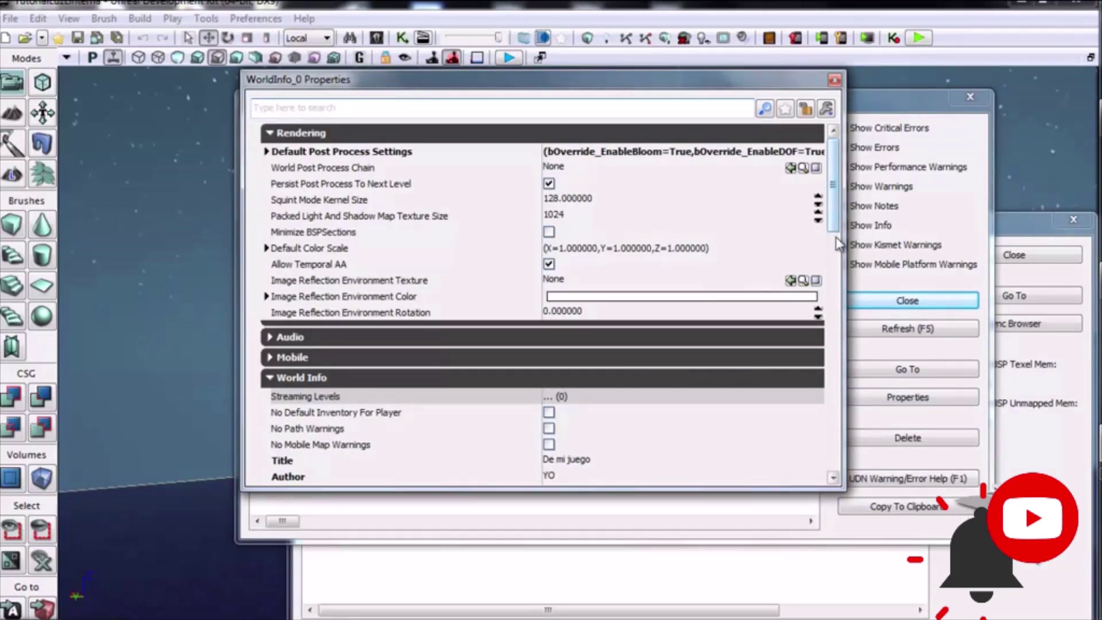
{"action": "mouse_move", "coordinate": [837, 218]}
{"action": "left_mouse_down"}
{"action": "mouse_move", "coordinate": [839, 365]}
{"action": "mouse_move", "coordinate": [858, 430]}
{"action": "left_mouse_up"}
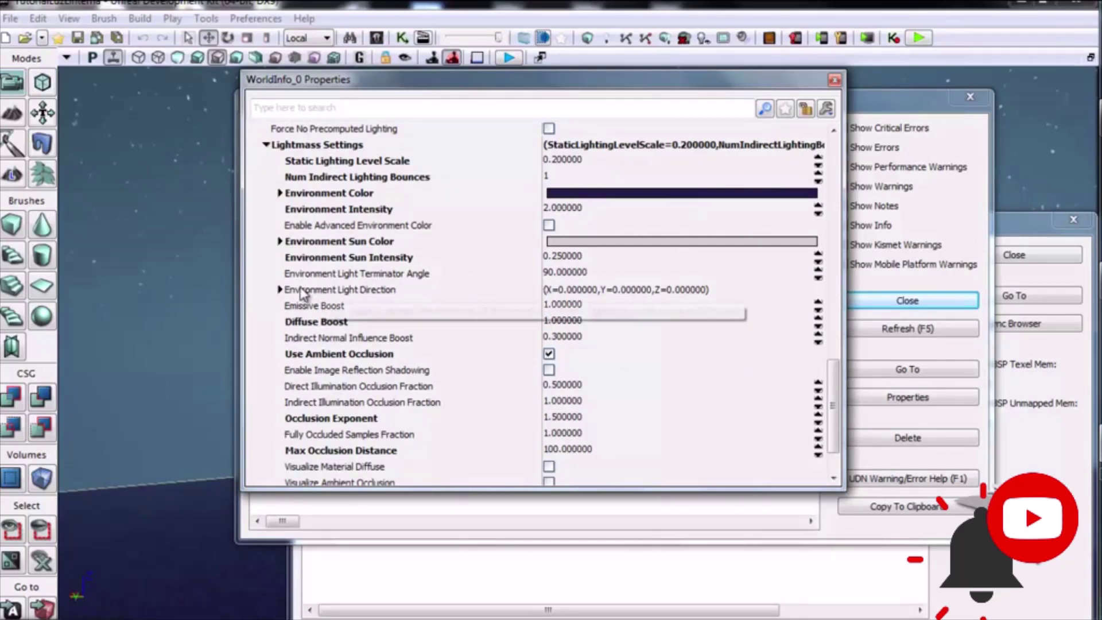
{"action": "left_click", "coordinate": [280, 290]}
{"action": "left_click", "coordinate": [280, 290]}
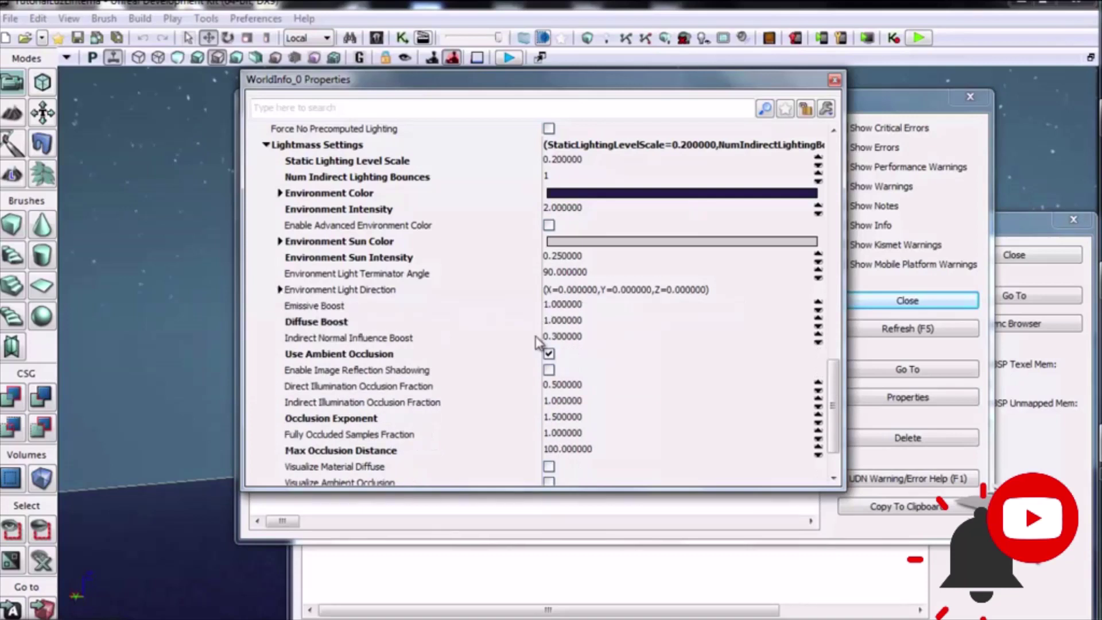
Close the world properties, Map Check results and Lighting Build Info windows.
{"action": "left_click", "coordinate": [836, 81]}
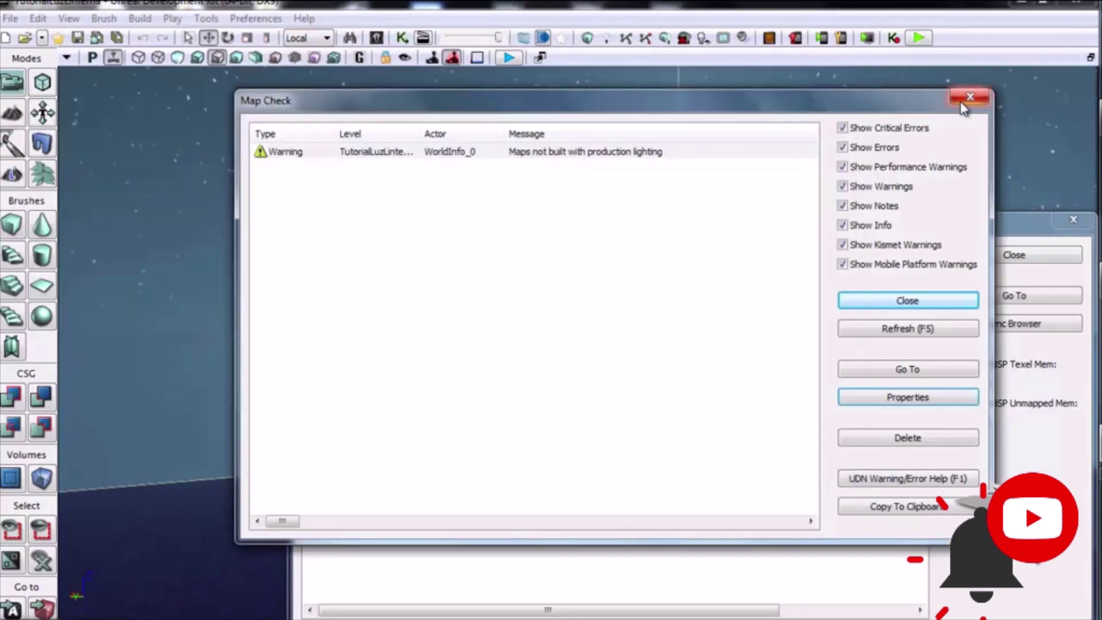
{"action": "left_click", "coordinate": [842, 187]}
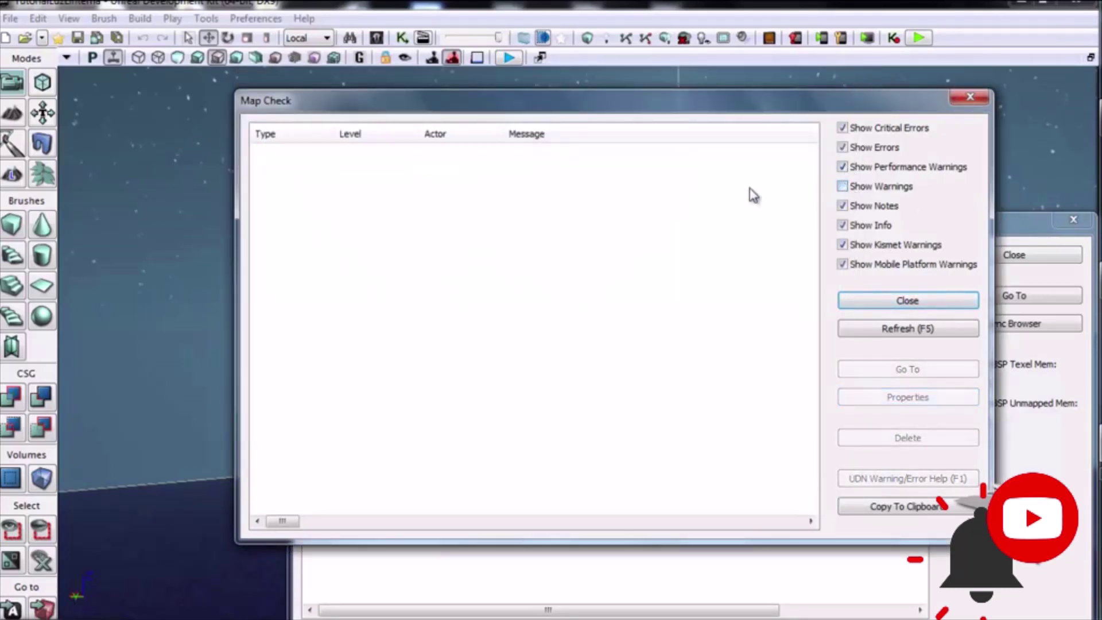
{"action": "left_click", "coordinate": [970, 98]}
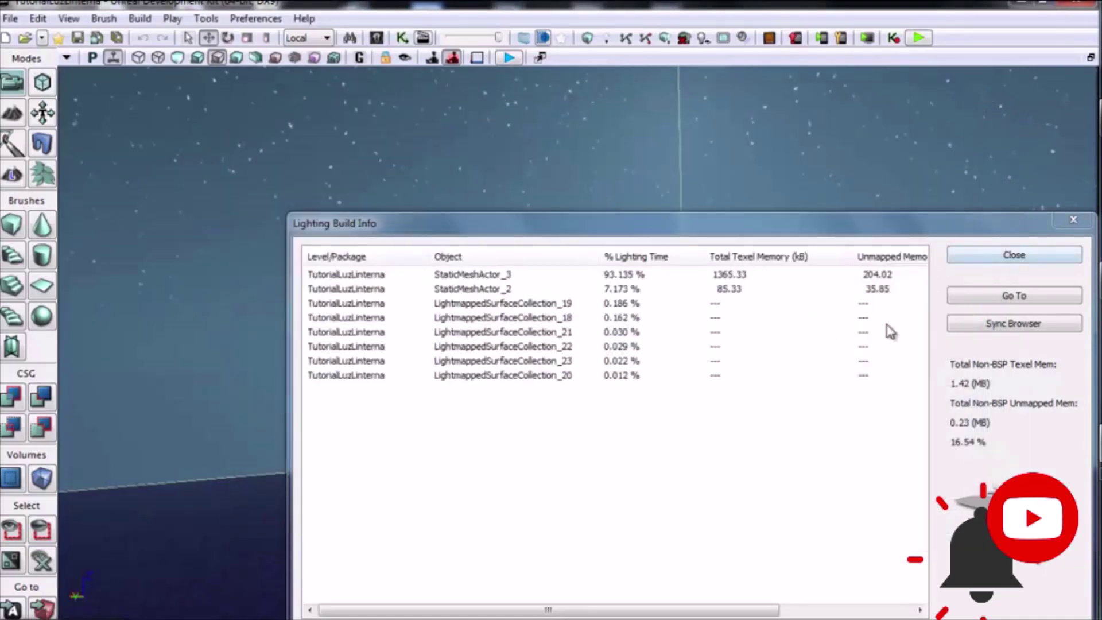
{"action": "left_click", "coordinate": [1030, 253]}
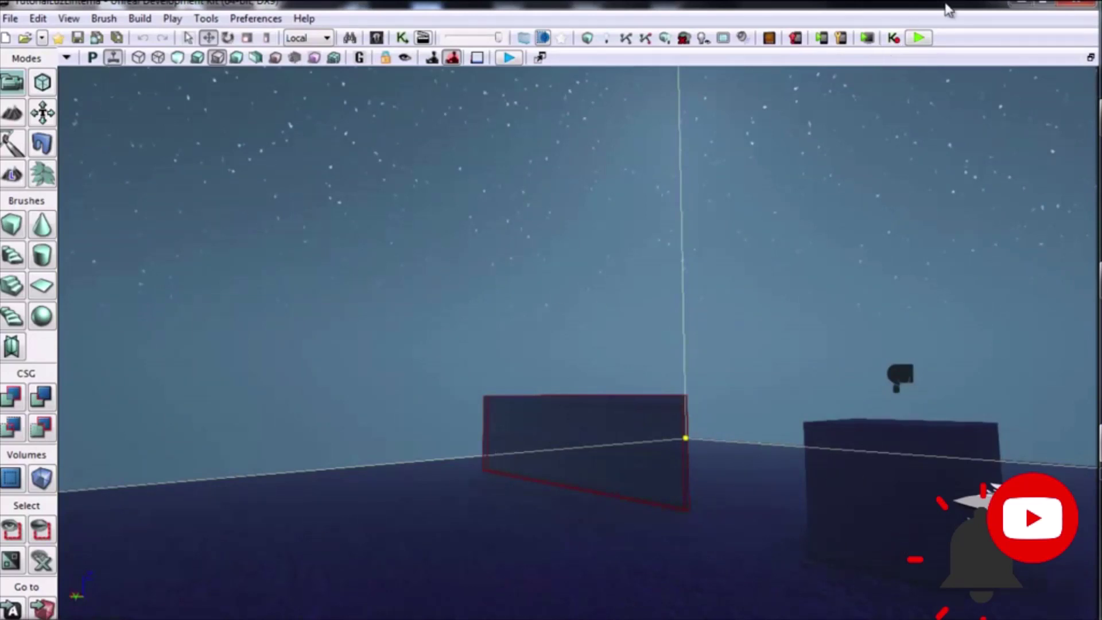
{"action": "left_click", "coordinate": [915, 44]}
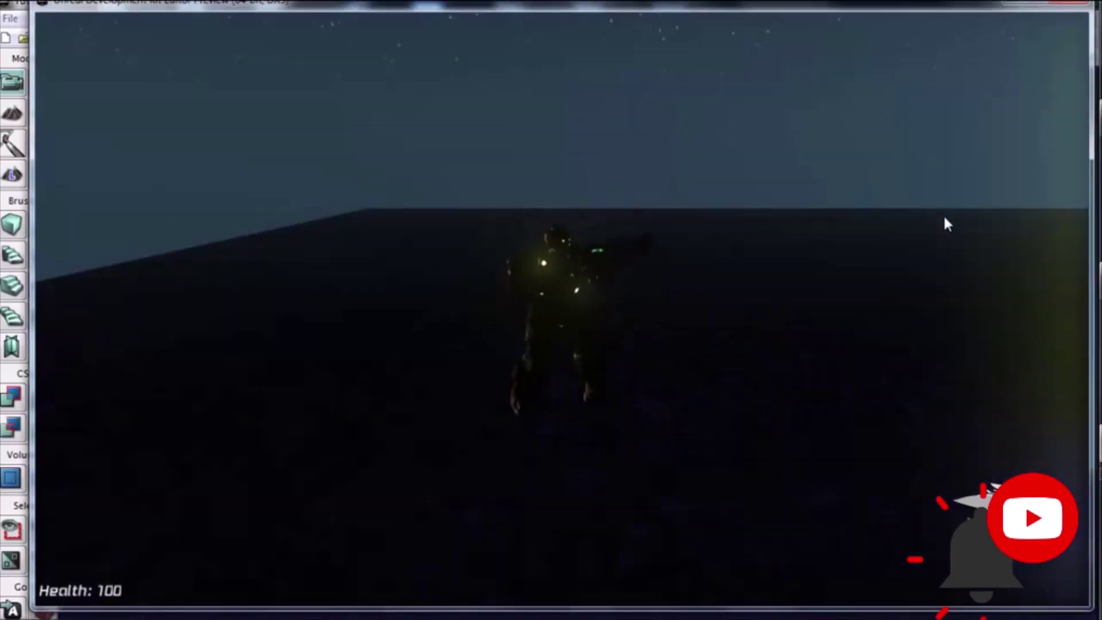
{"action": "left_click", "coordinate": [970, 295]}
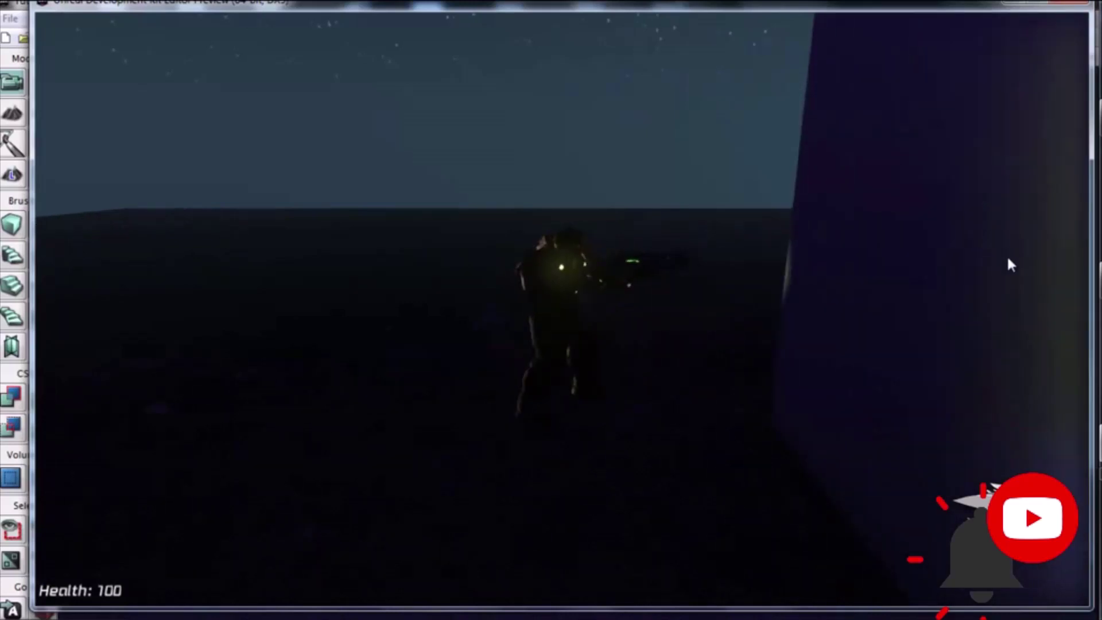
{"action": "key", "text": "Escape"}
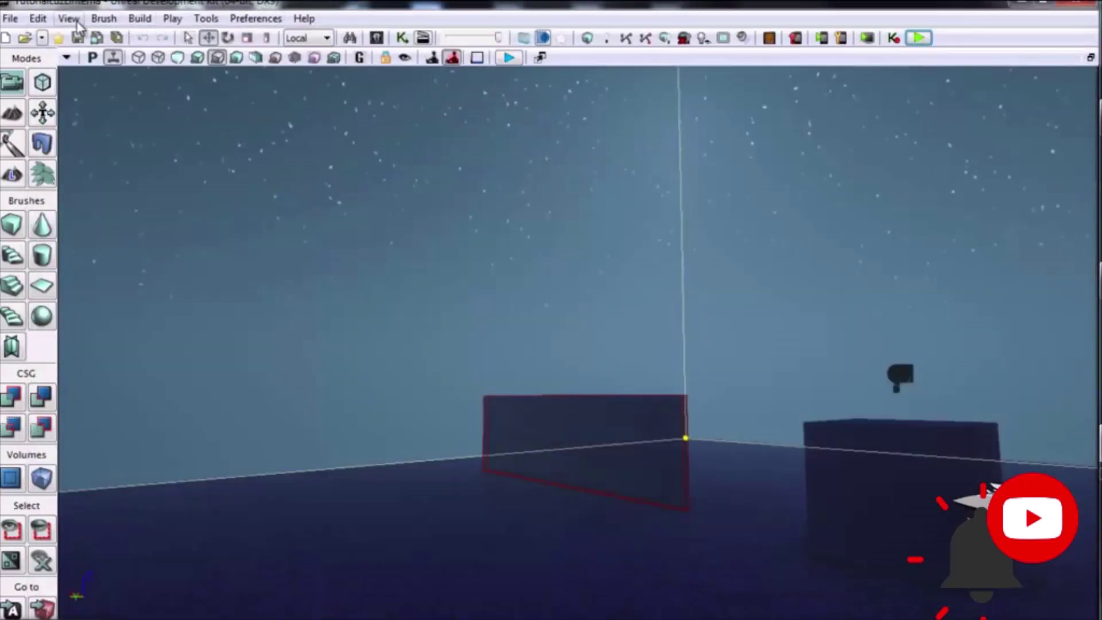
Open World Properties from the View menu and expand the Game Type section.
{"action": "left_click", "coordinate": [68, 19]}
{"action": "left_click", "coordinate": [141, 101]}
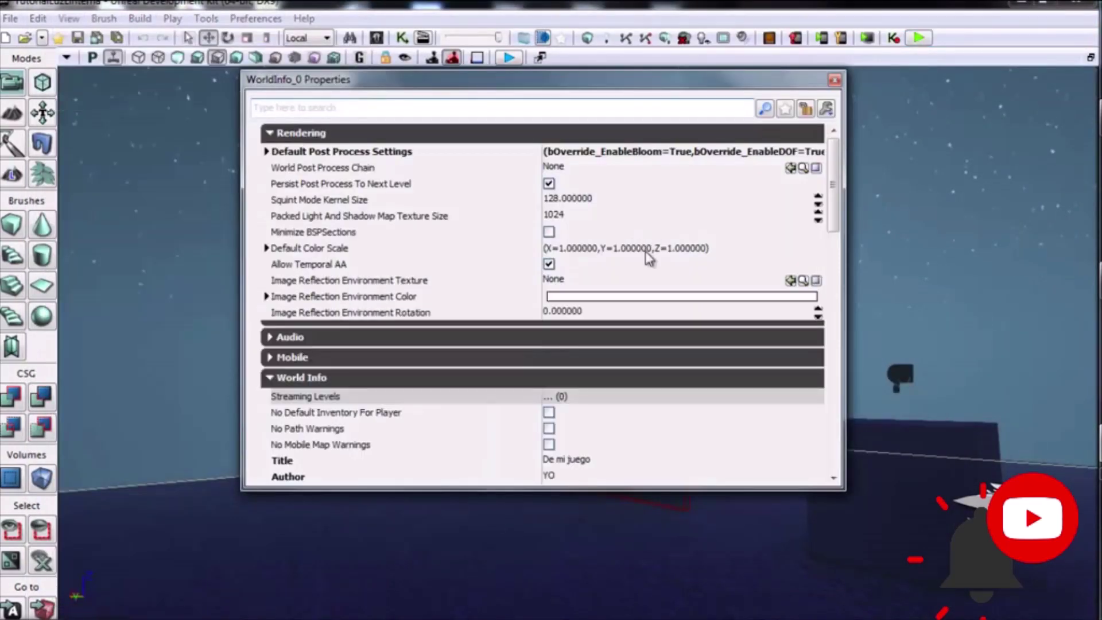
{"action": "scroll", "coordinate": [386, 350], "scroll_direction": "down", "scroll_amount": 2}
{"action": "scroll", "coordinate": [413, 368], "scroll_direction": "down", "scroll_amount": 1}
{"action": "scroll", "coordinate": [442, 373], "scroll_direction": "down", "scroll_amount": 3}
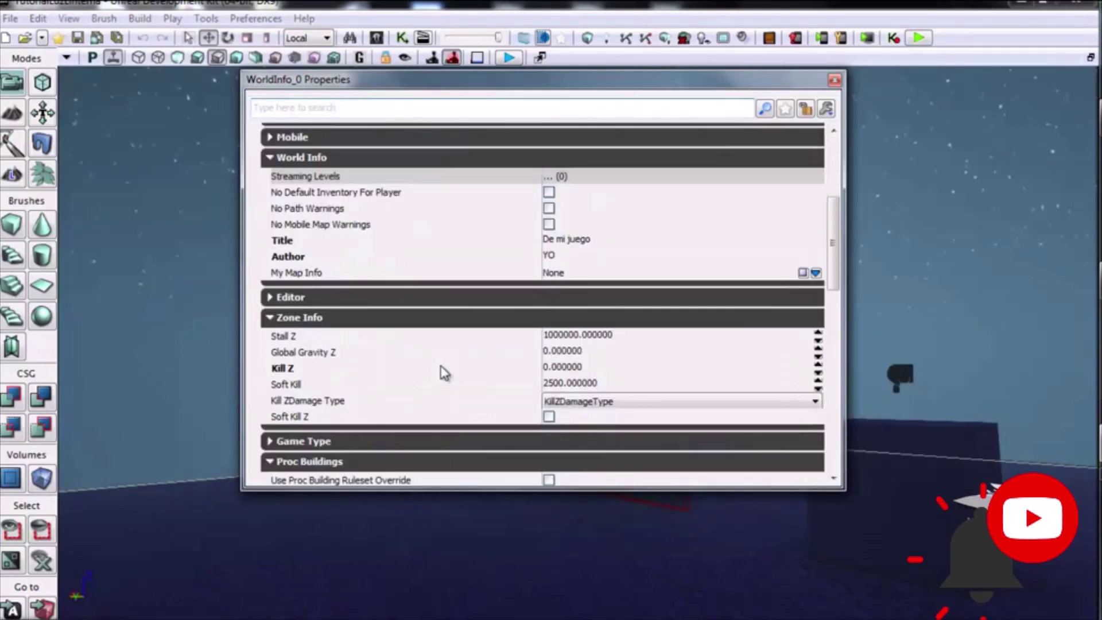
{"action": "scroll", "coordinate": [459, 365], "scroll_direction": "down", "scroll_amount": 2}
{"action": "scroll", "coordinate": [469, 360], "scroll_direction": "down", "scroll_amount": 1}
{"action": "left_click", "coordinate": [366, 325]}
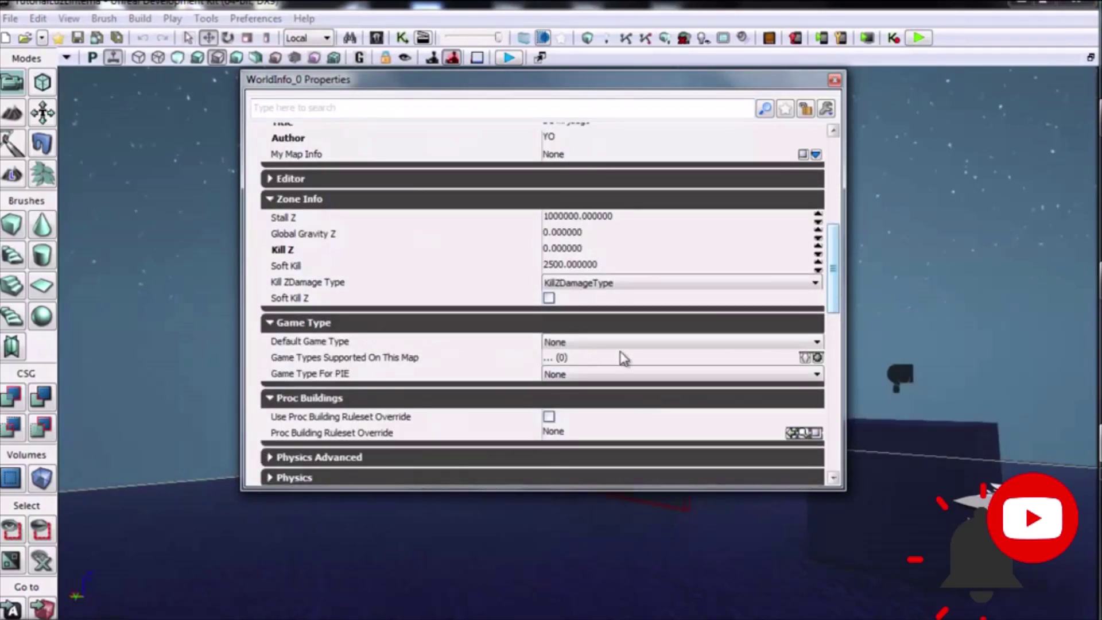
Set Default Game Type and Game Type For PIE to utgame, then start a Play session.
{"action": "left_click", "coordinate": [626, 343]}
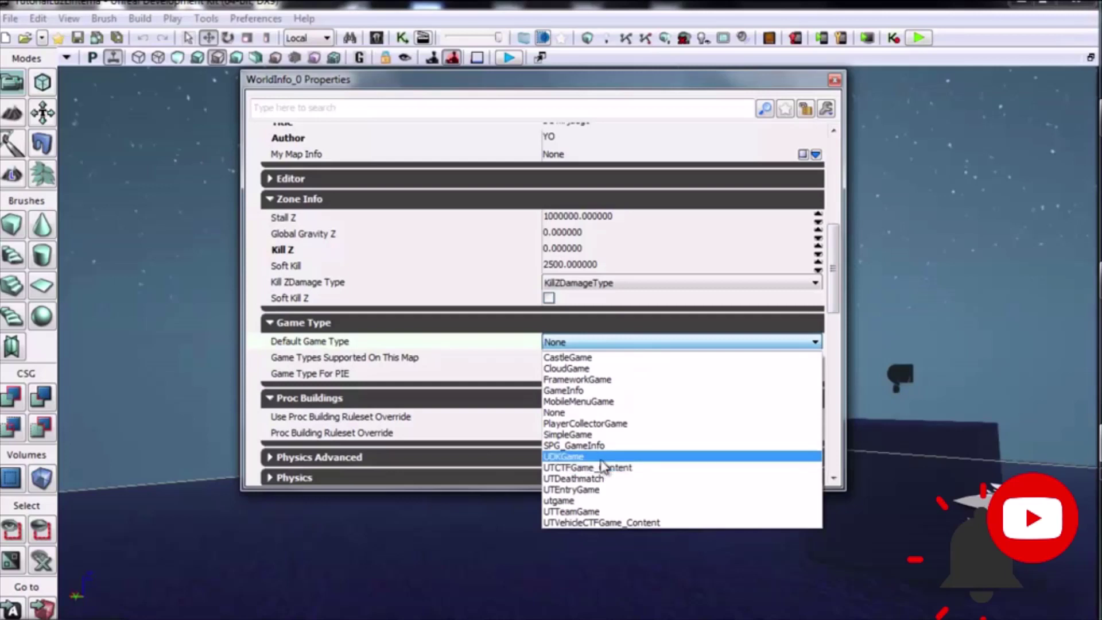
{"action": "left_click", "coordinate": [584, 501]}
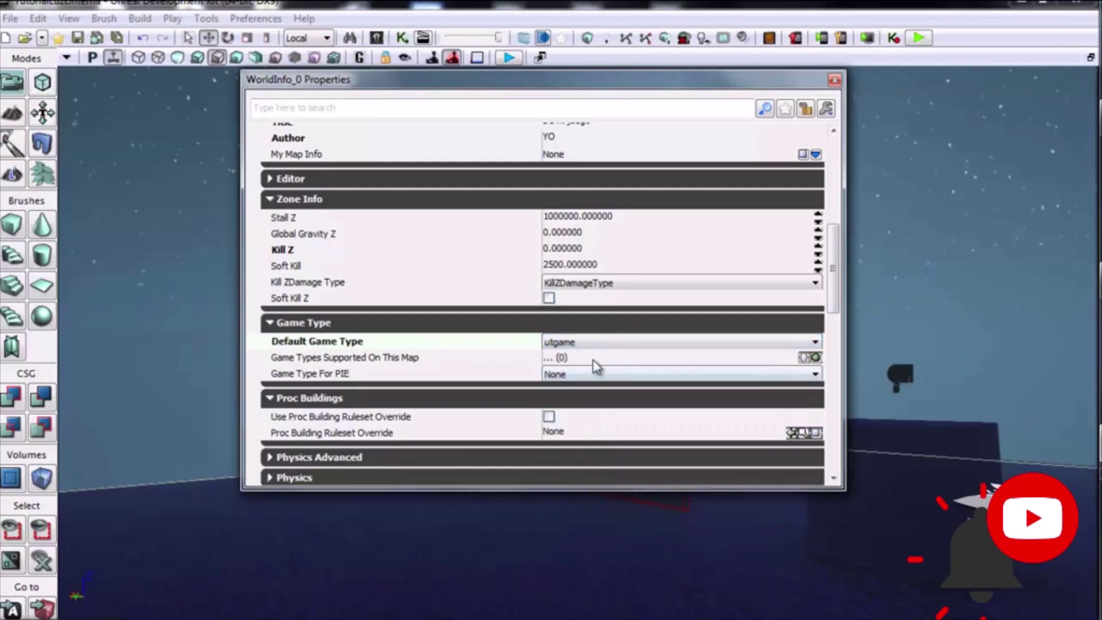
{"action": "left_click", "coordinate": [594, 375]}
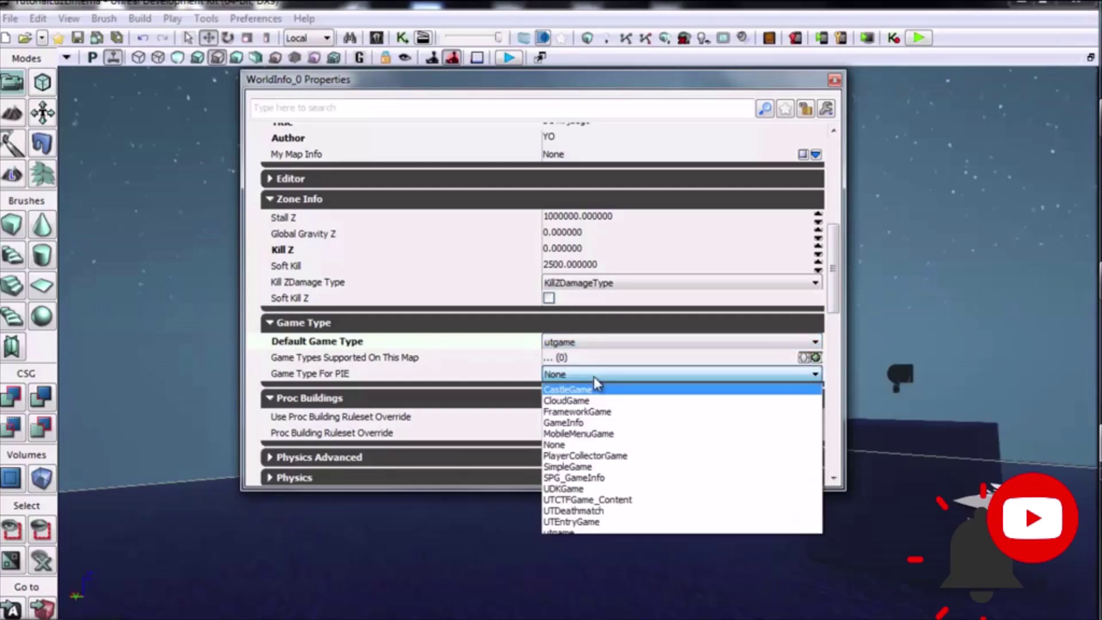
{"action": "left_click", "coordinate": [574, 534]}
{"action": "left_click", "coordinate": [919, 37]}
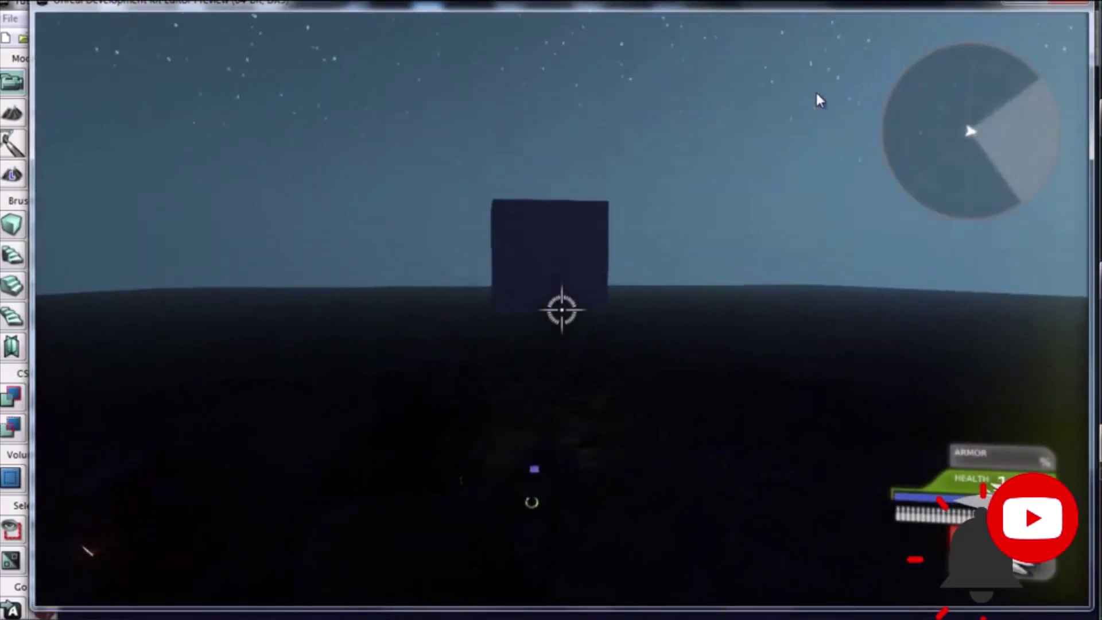
Walk the first-person player up to the dark cube so the flashlight lights it, and fire at it.
{"action": "key", "text": "w"}
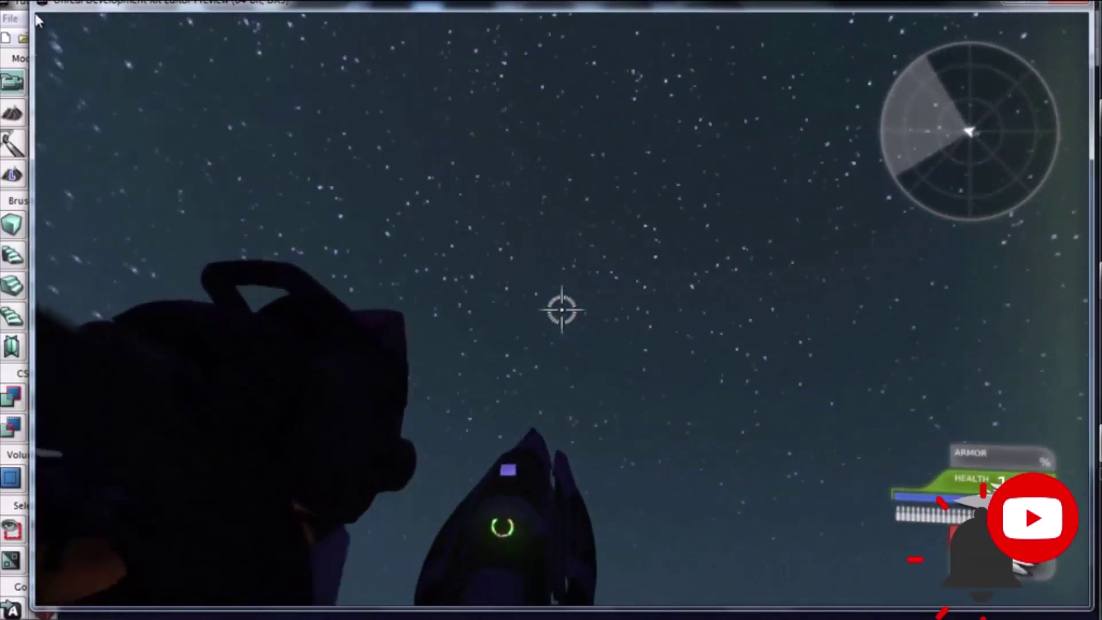
{"action": "left_click", "coordinate": [36, 29]}
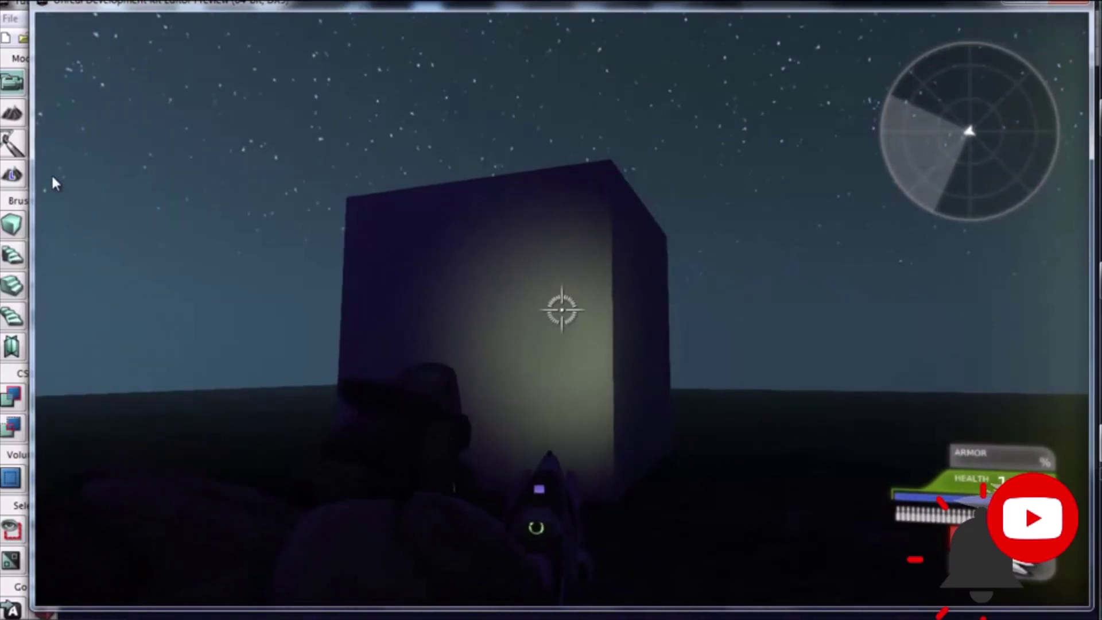
{"action": "left_click", "coordinate": [52, 178]}
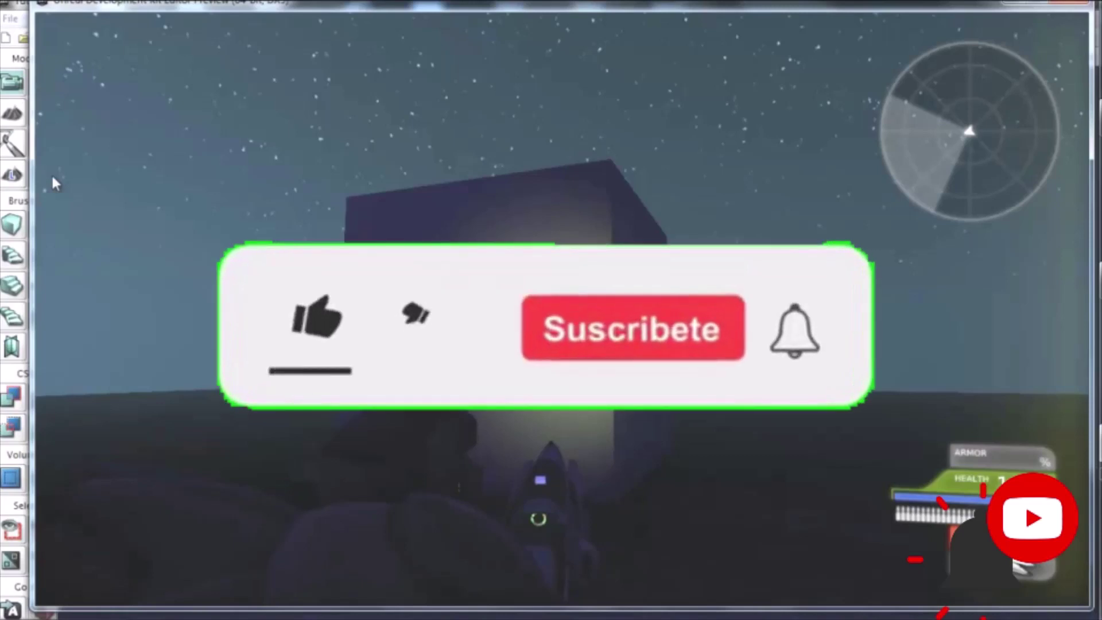